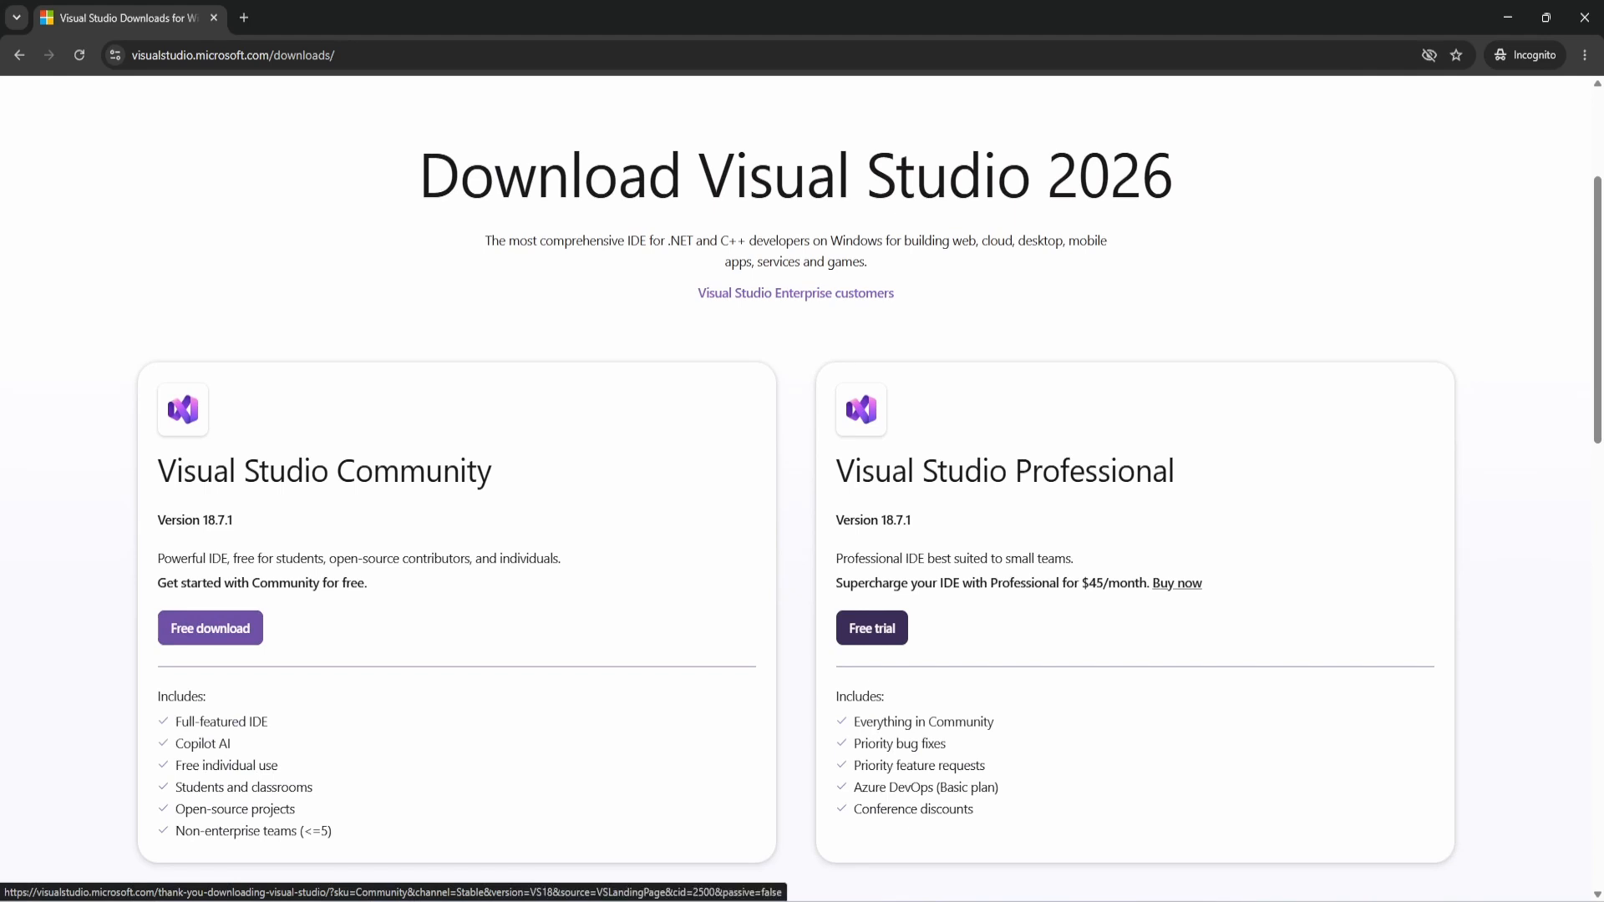
Download the Visual Studio Community setup, save it to Downloads as VisualStudioSetup (1).exe, and show the file in its folder
click(210, 629)
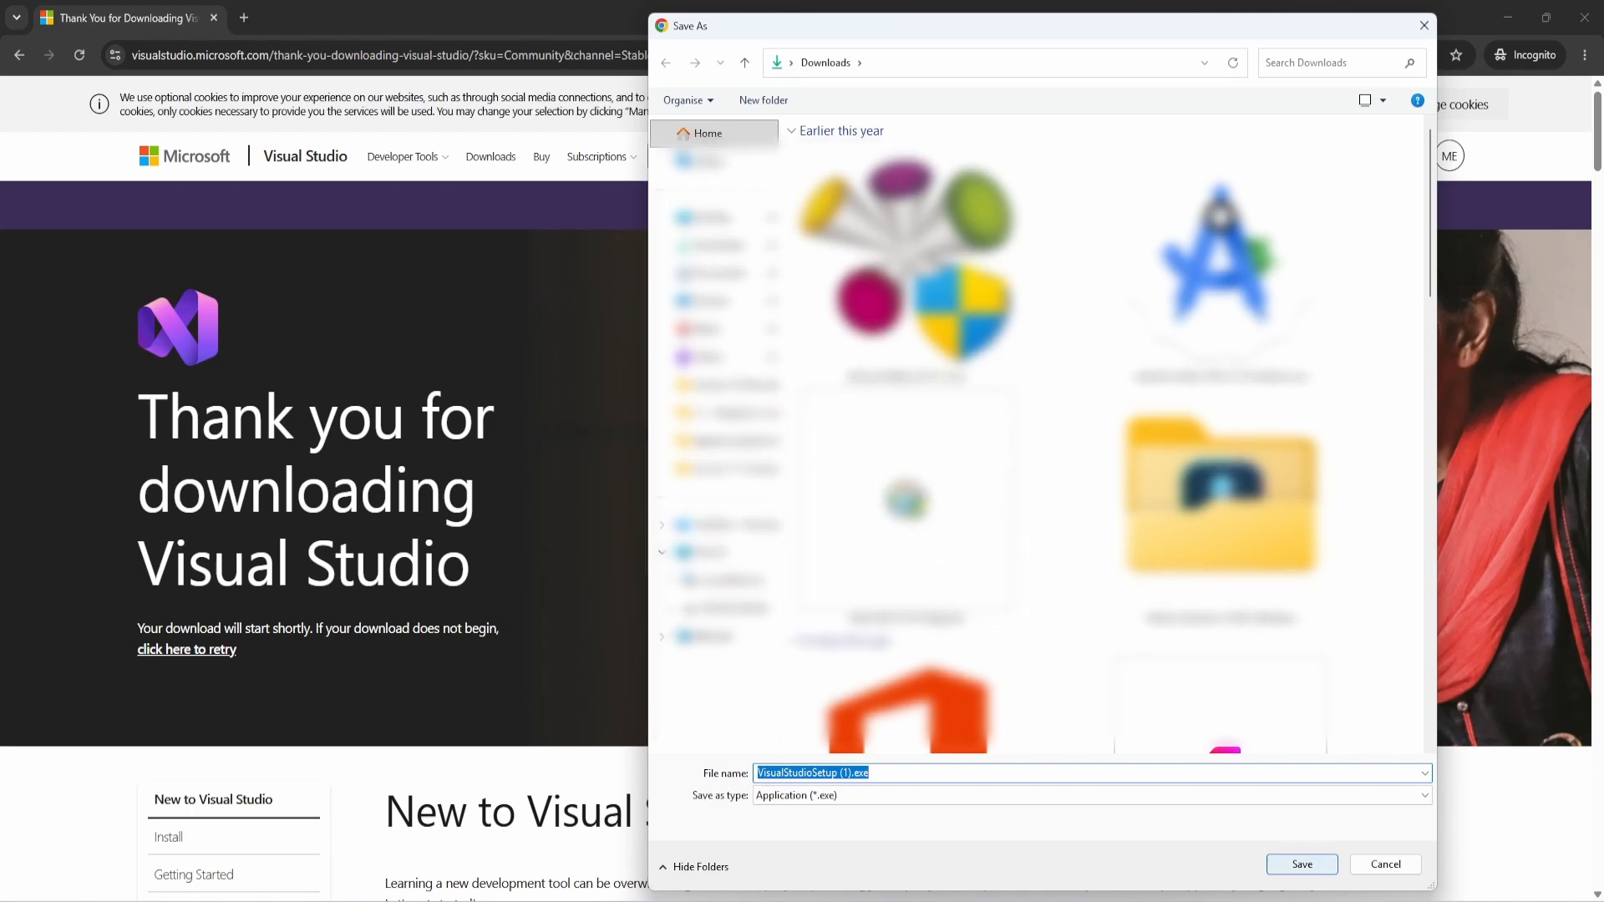
click(1302, 864)
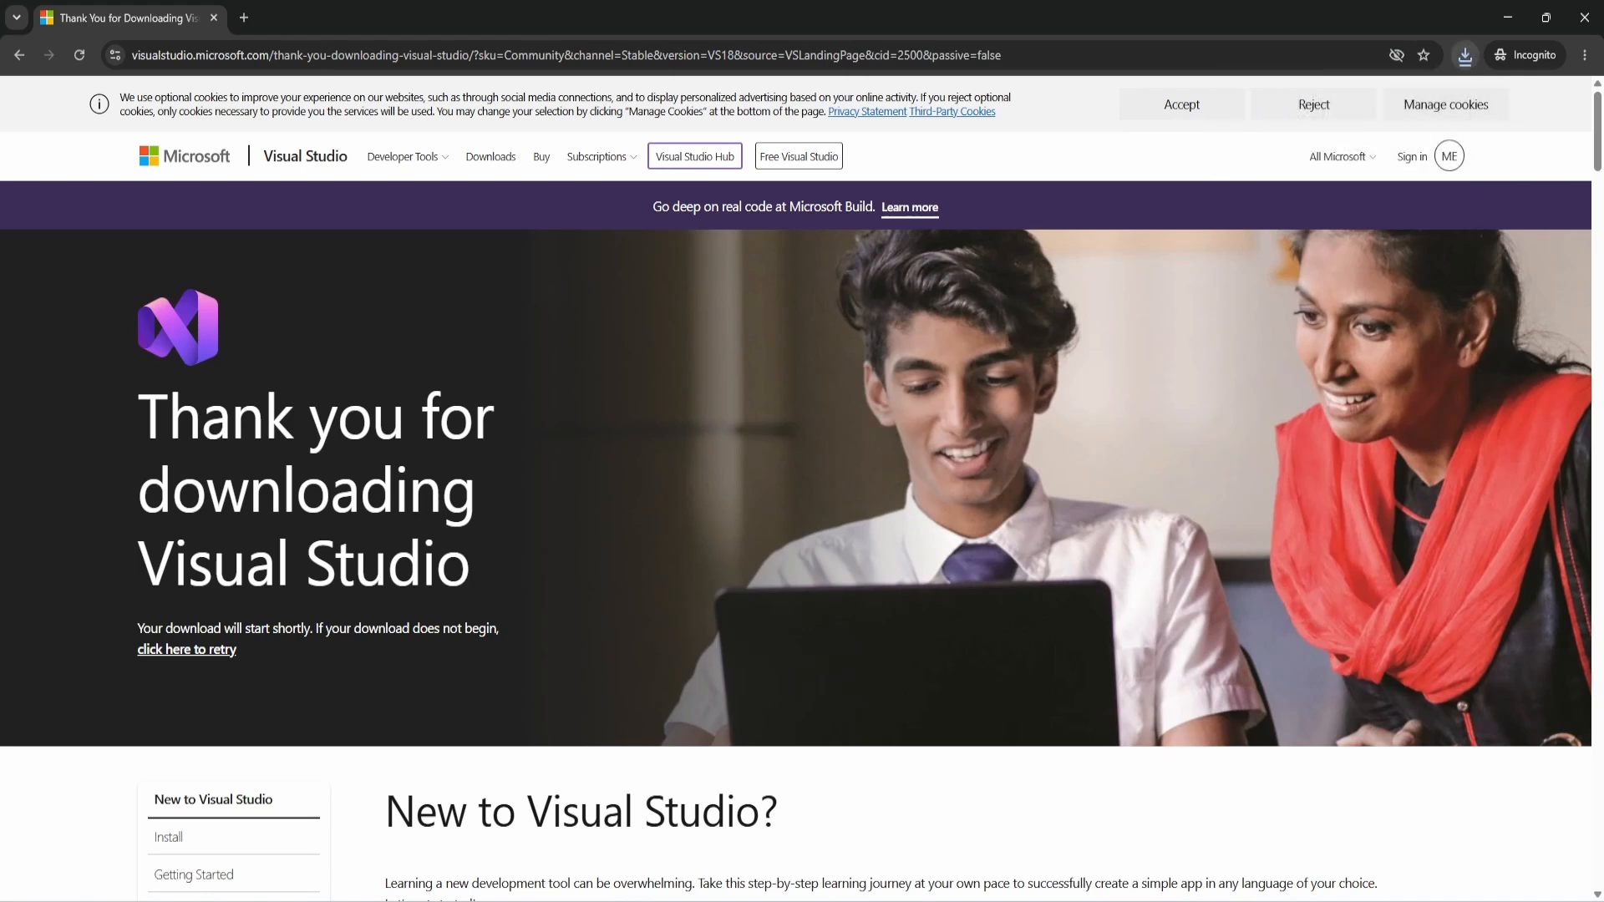
click(1465, 55)
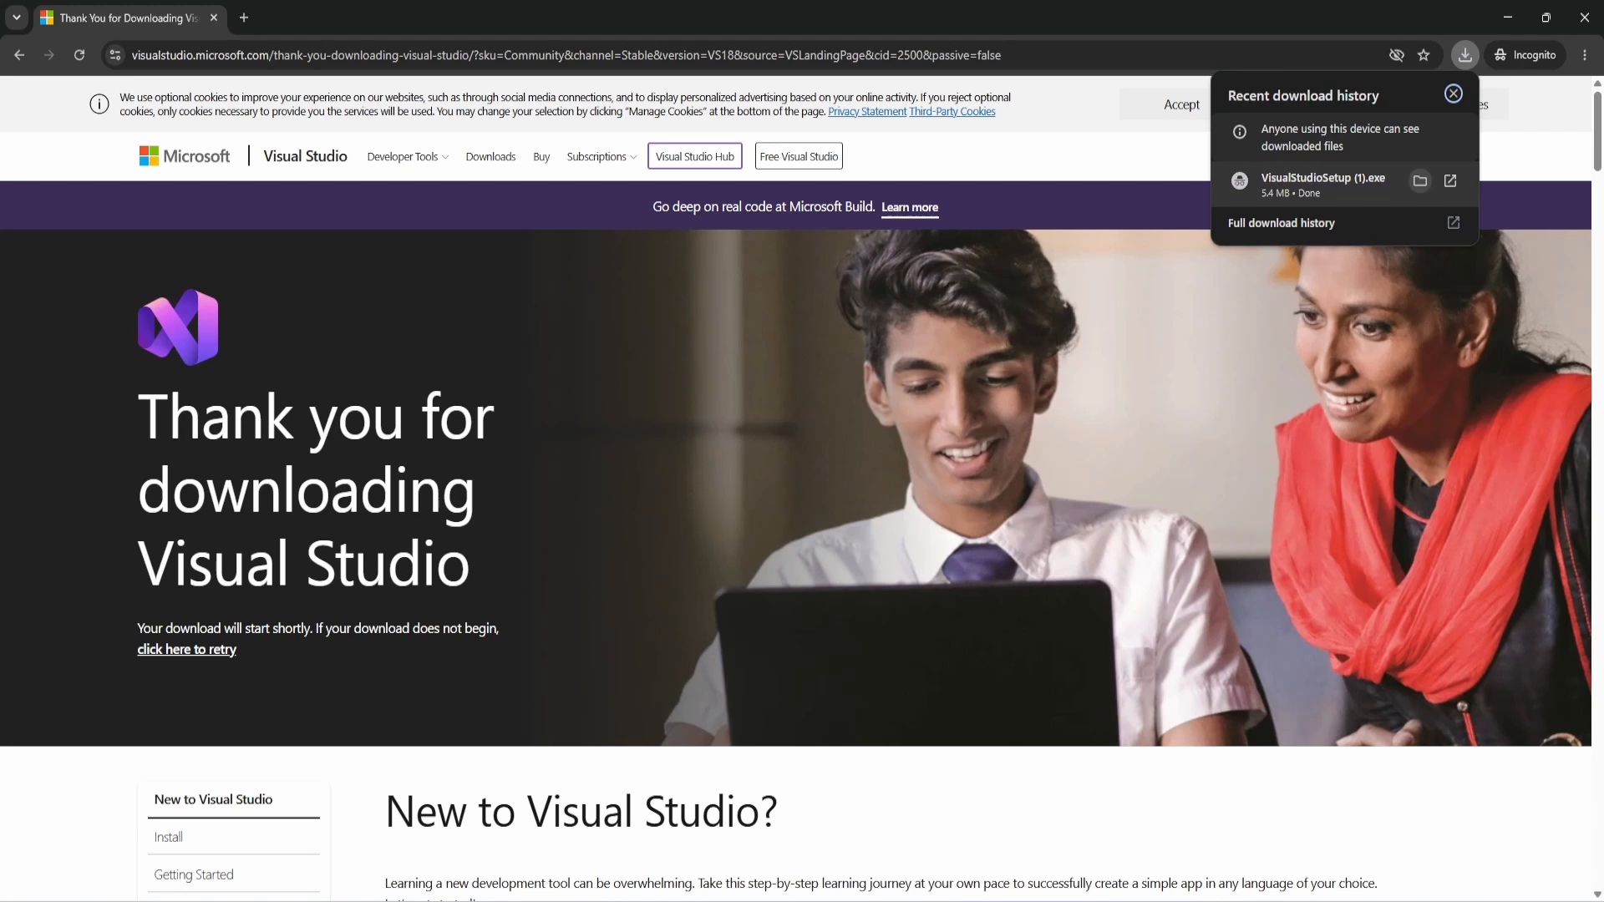
click(1421, 181)
Run the downloaded Visual Studio setup file, close the folder window, and continue past the installer's privacy and license notice
right_click(261, 368)
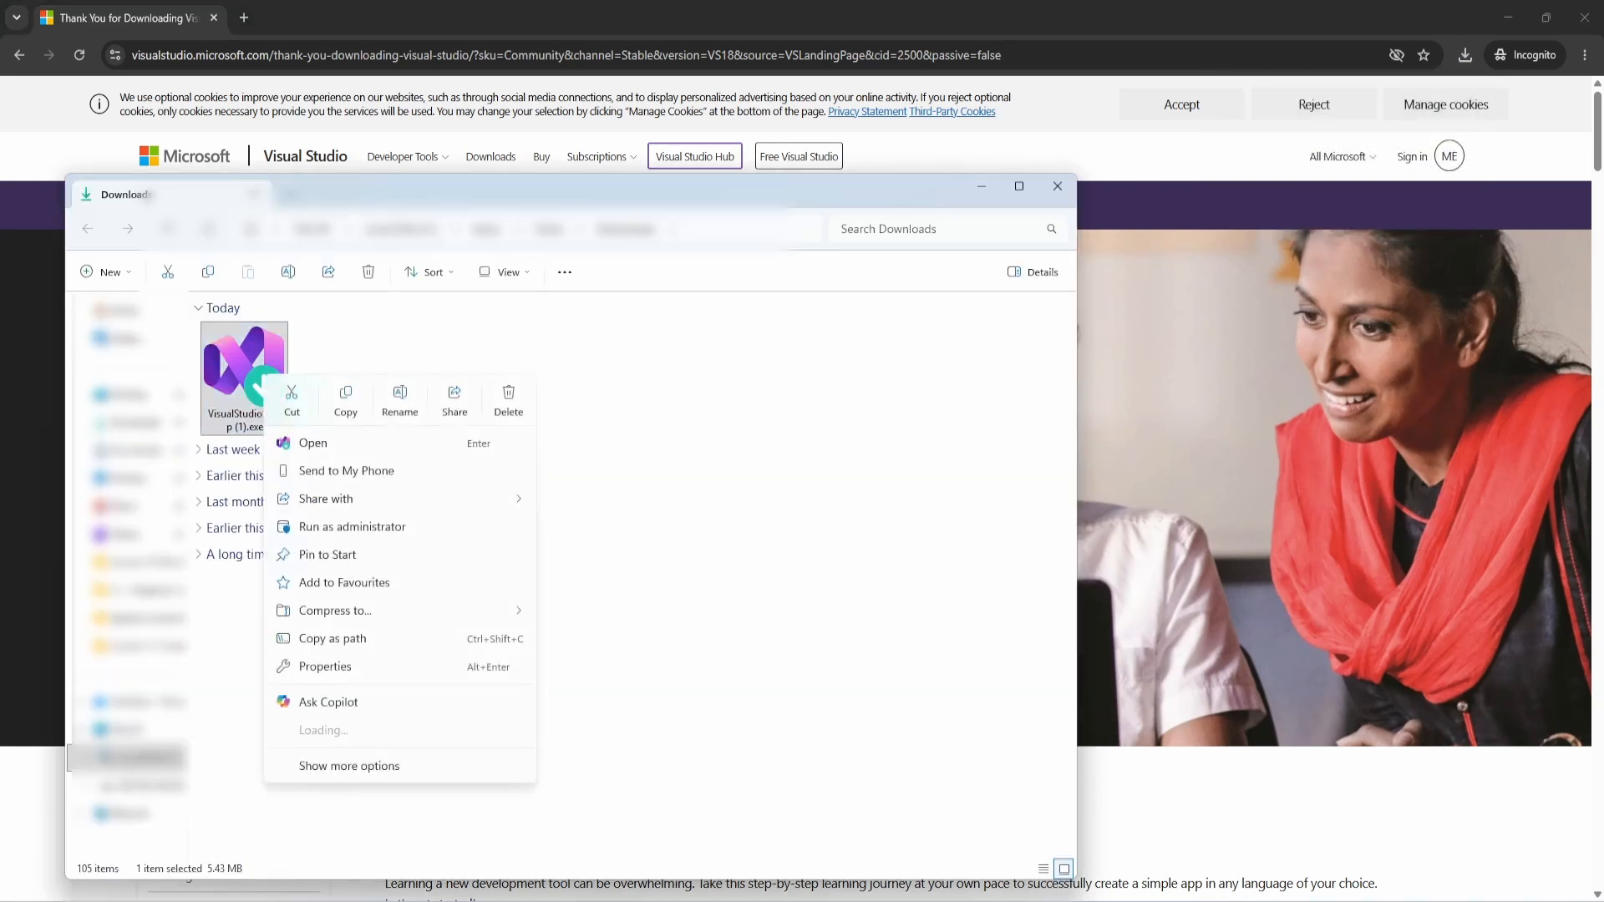
click(318, 443)
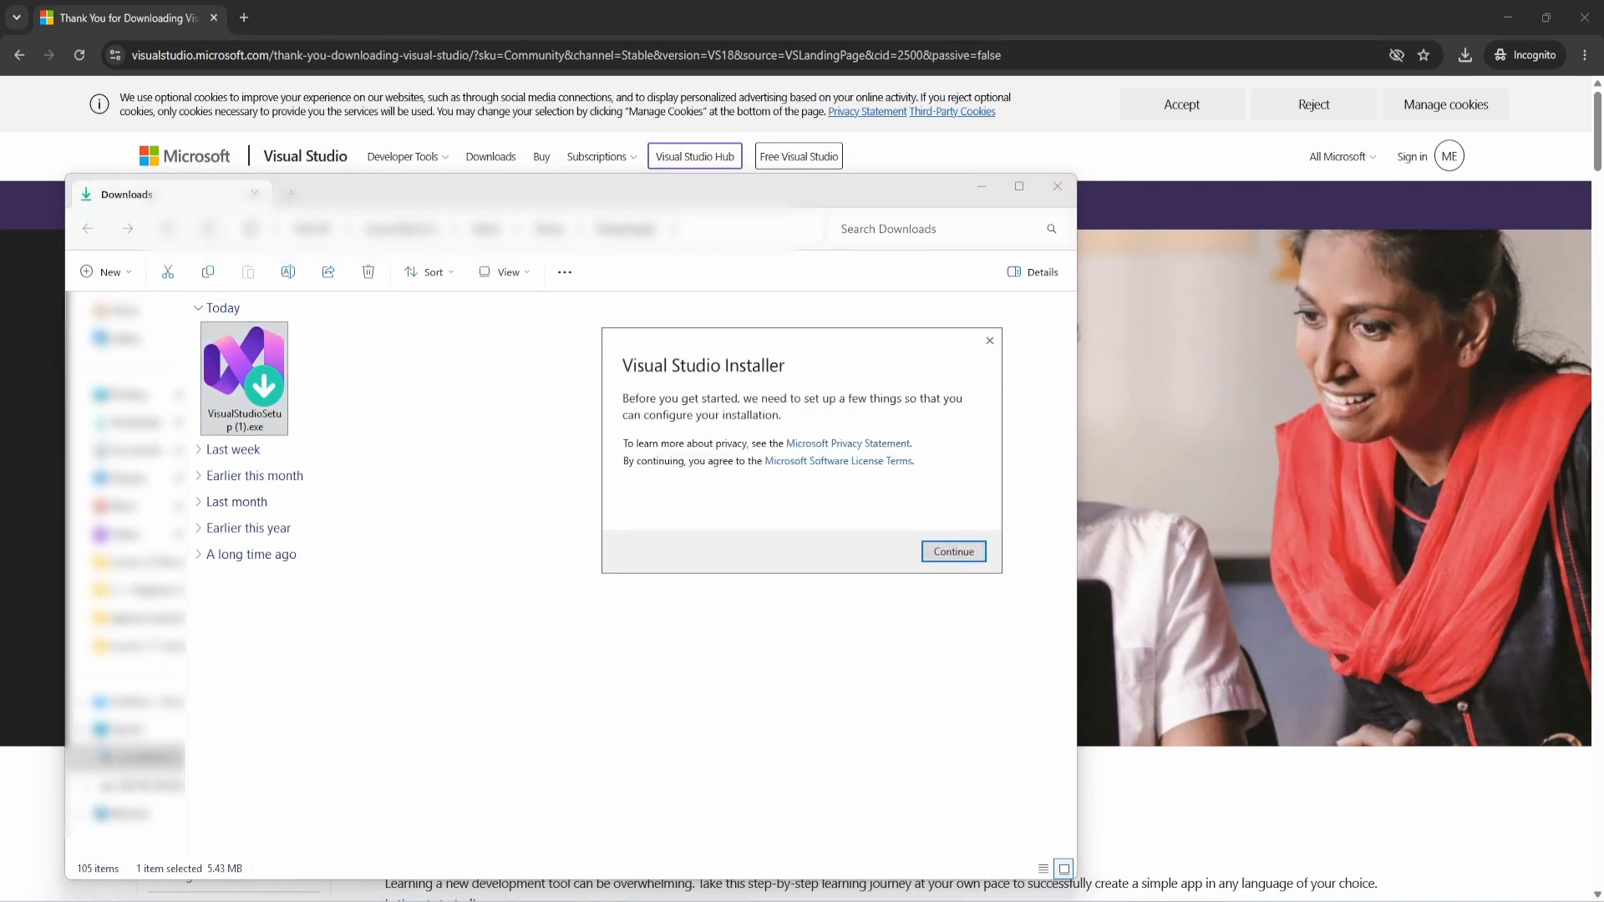
click(1057, 187)
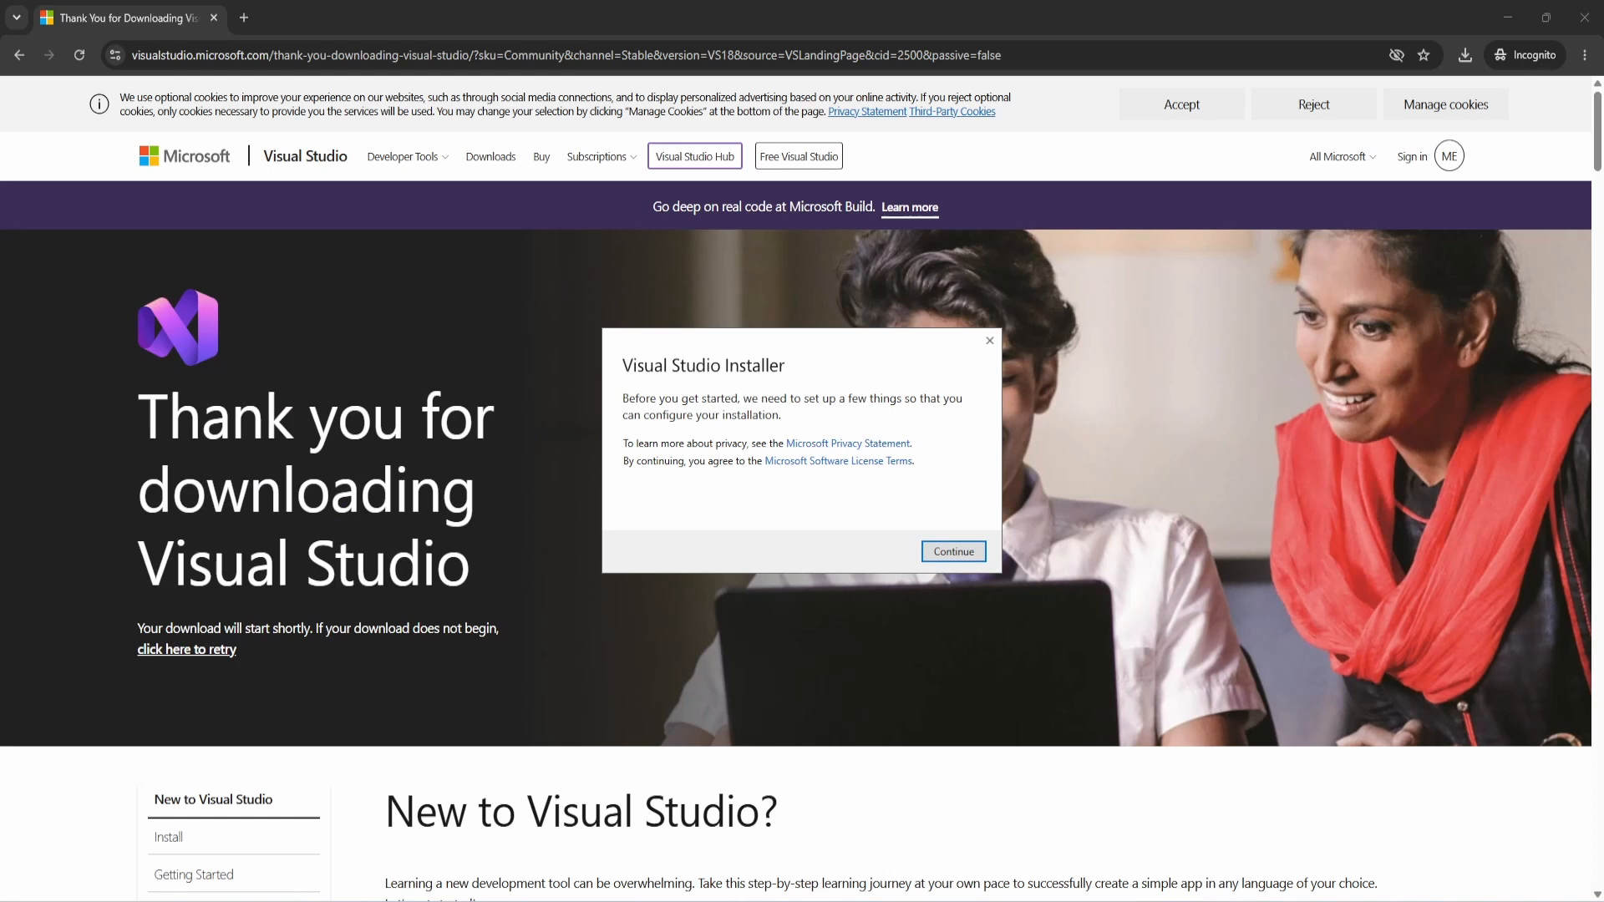
key(Return)
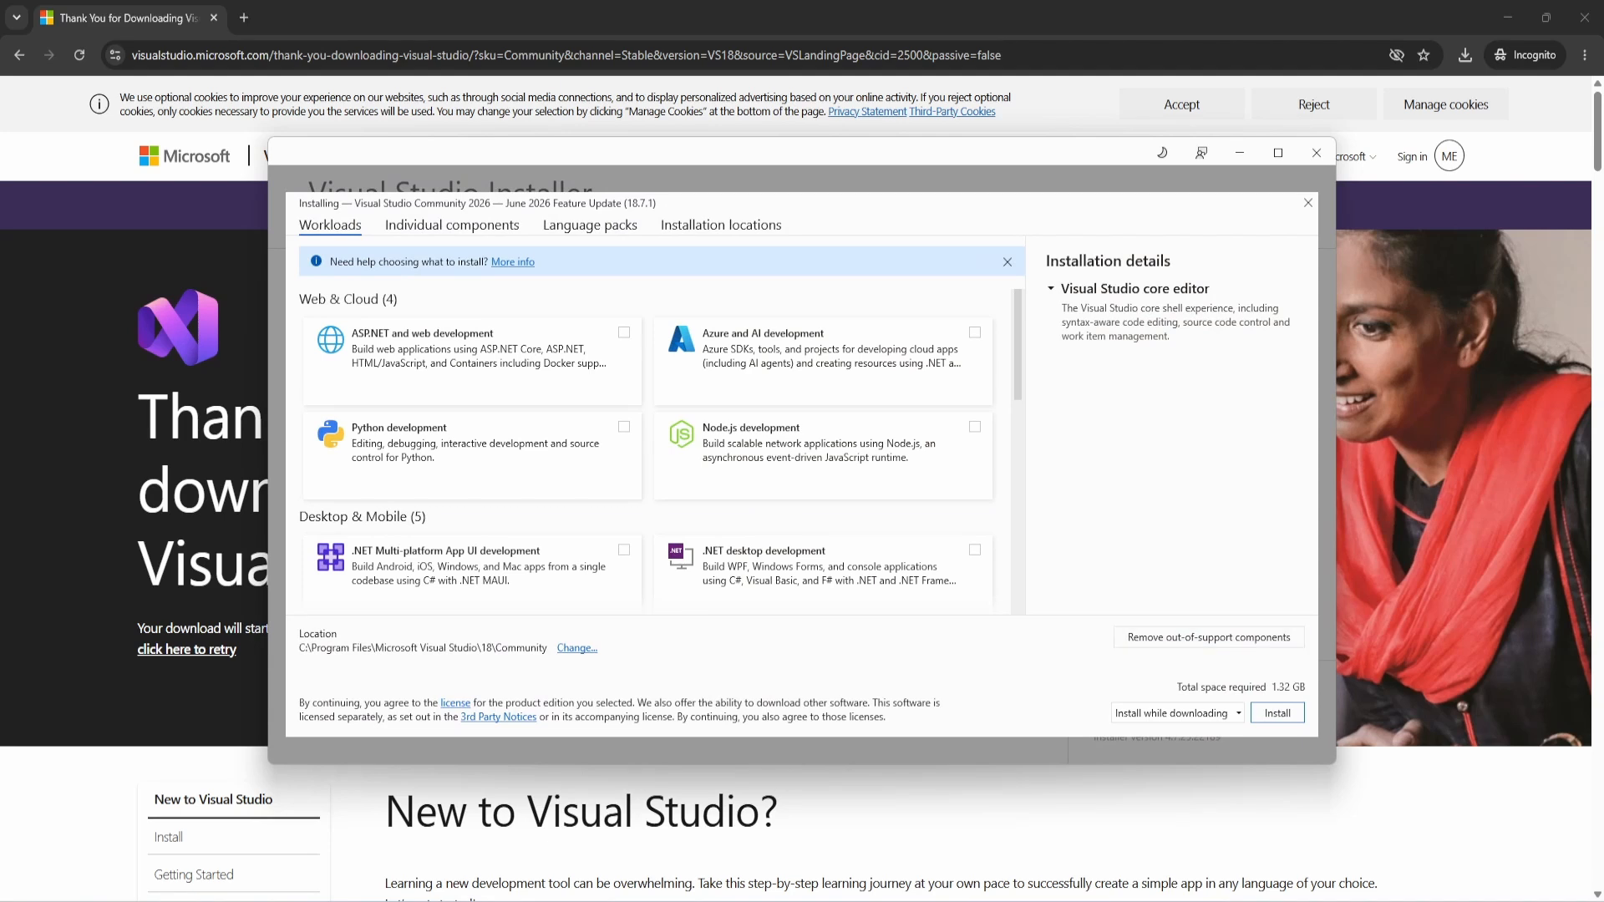
Maximize the installer window and select the Desktop development with C++ workload
scroll(660, 443, down, 2)
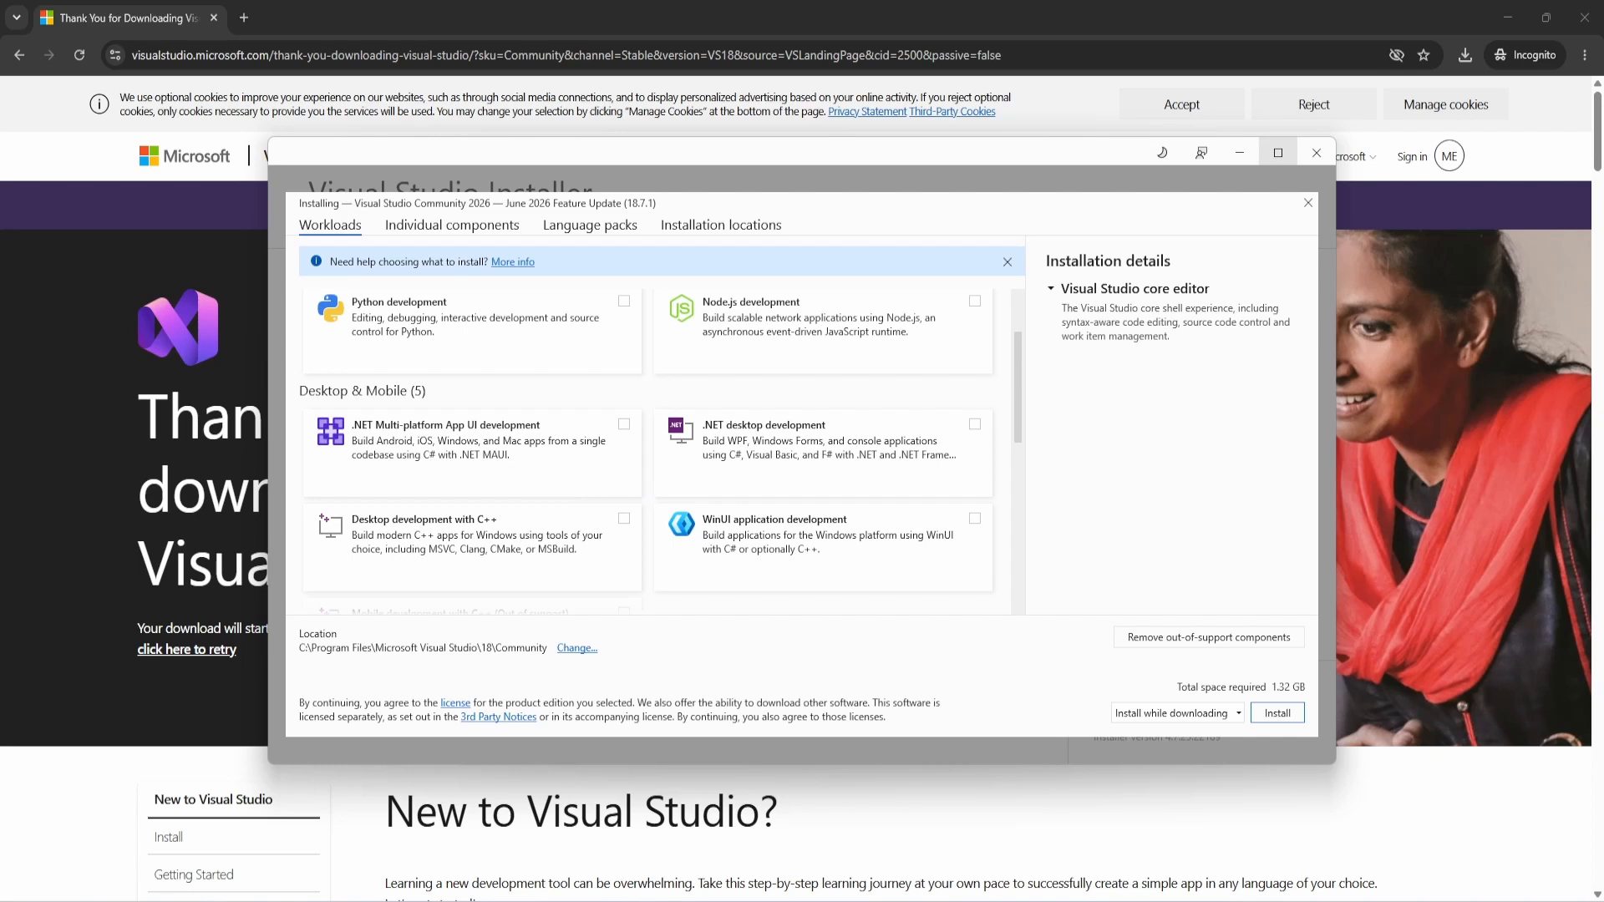
click(1278, 153)
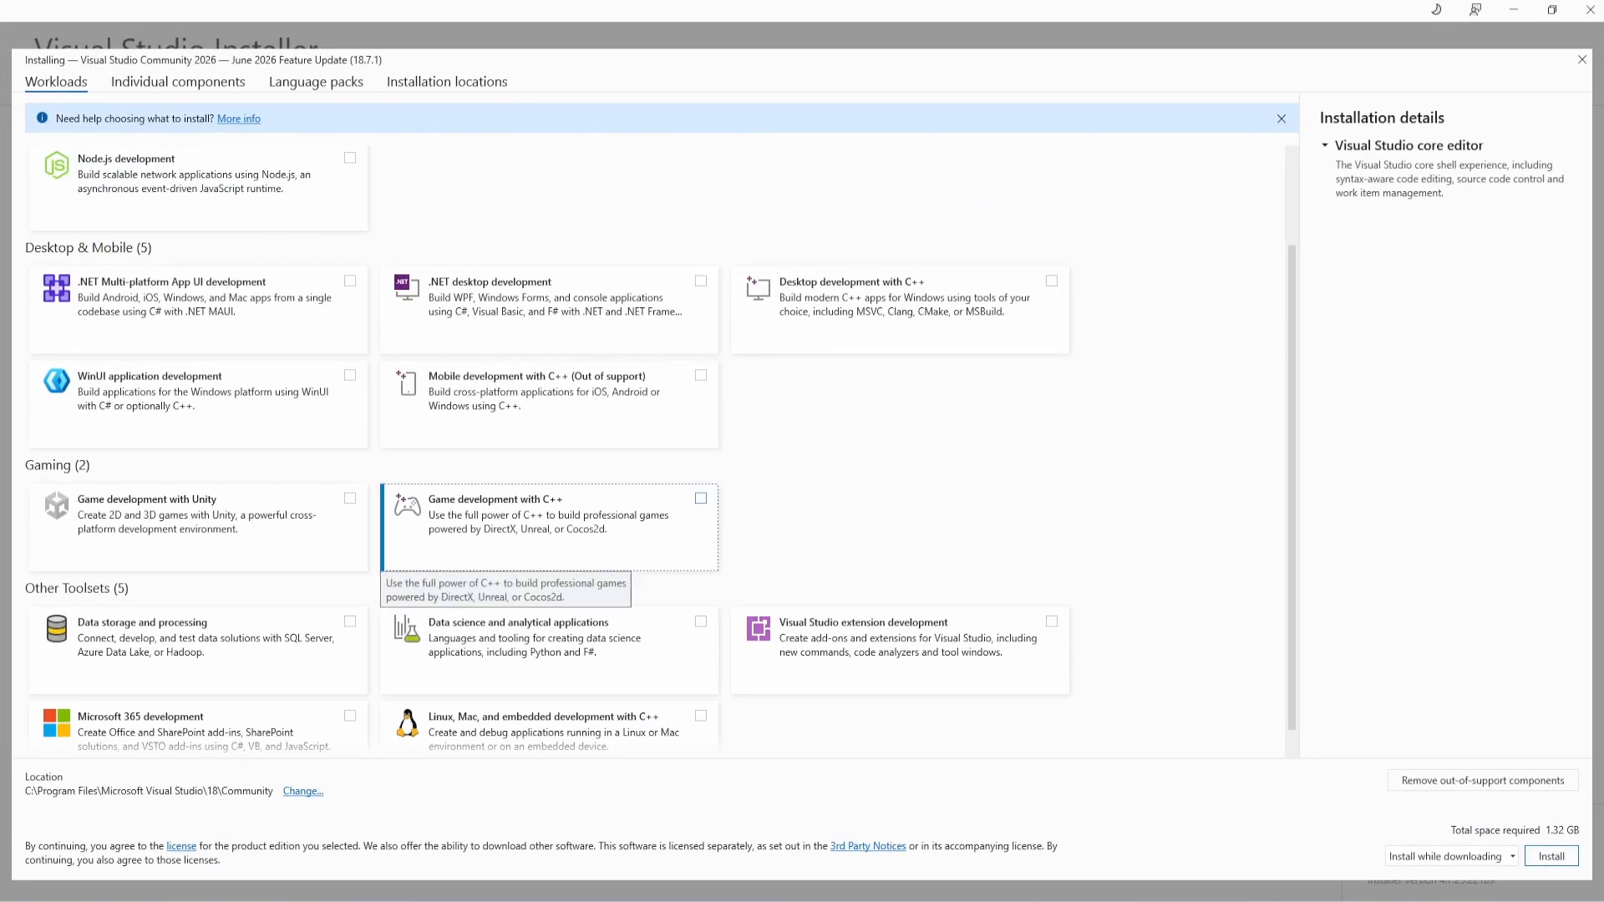
scroll(167, 560, down, 1)
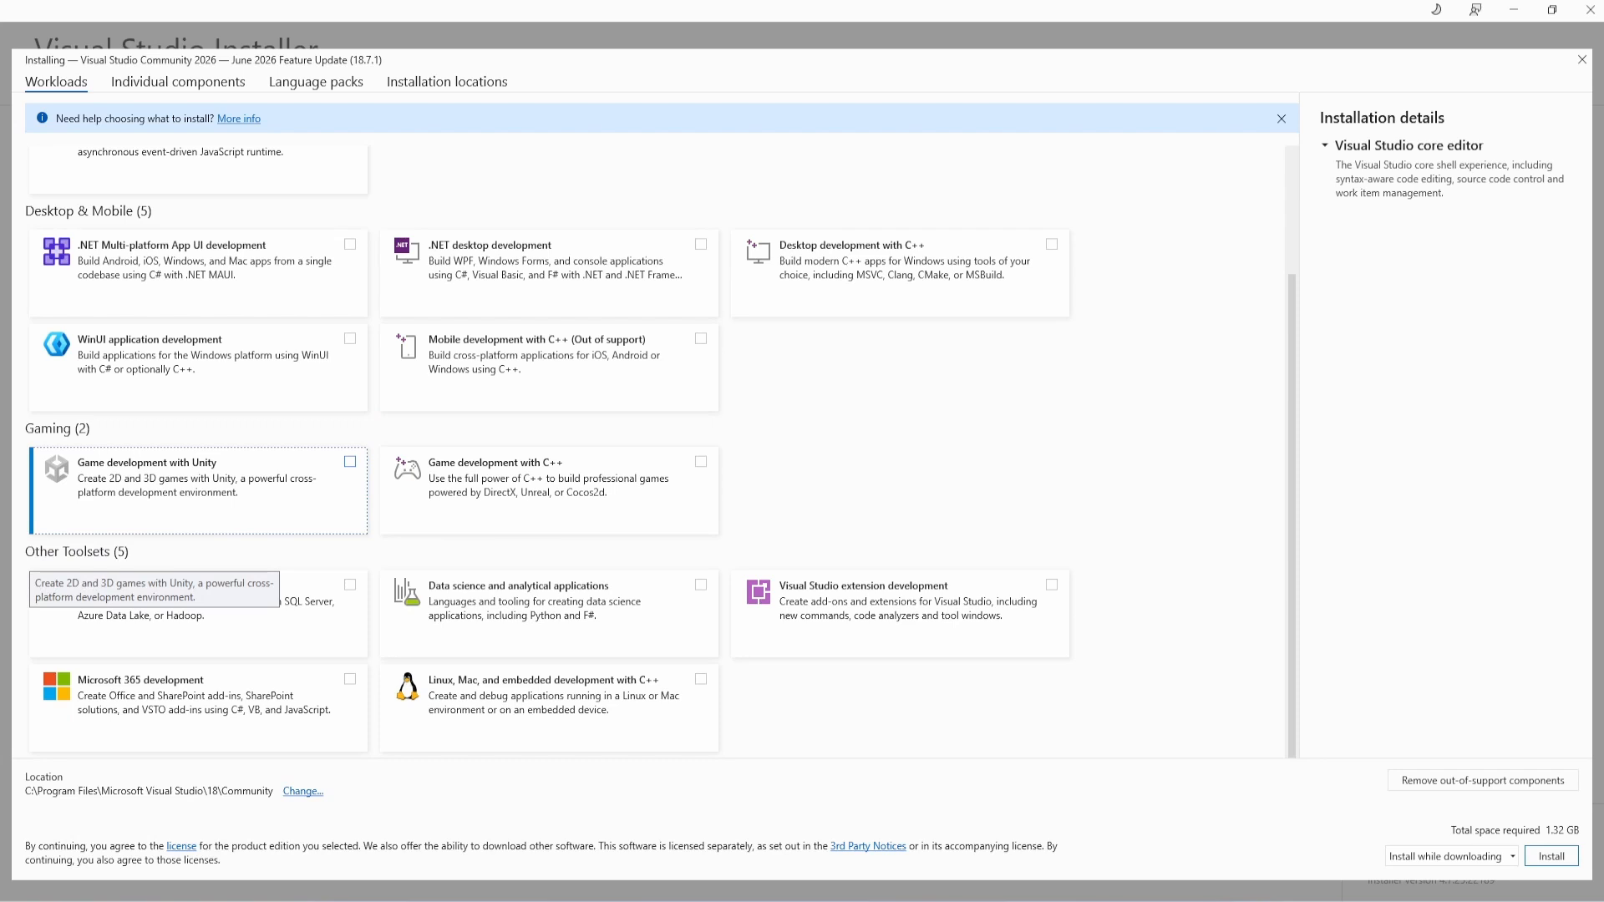
scroll(660, 451, up, 4)
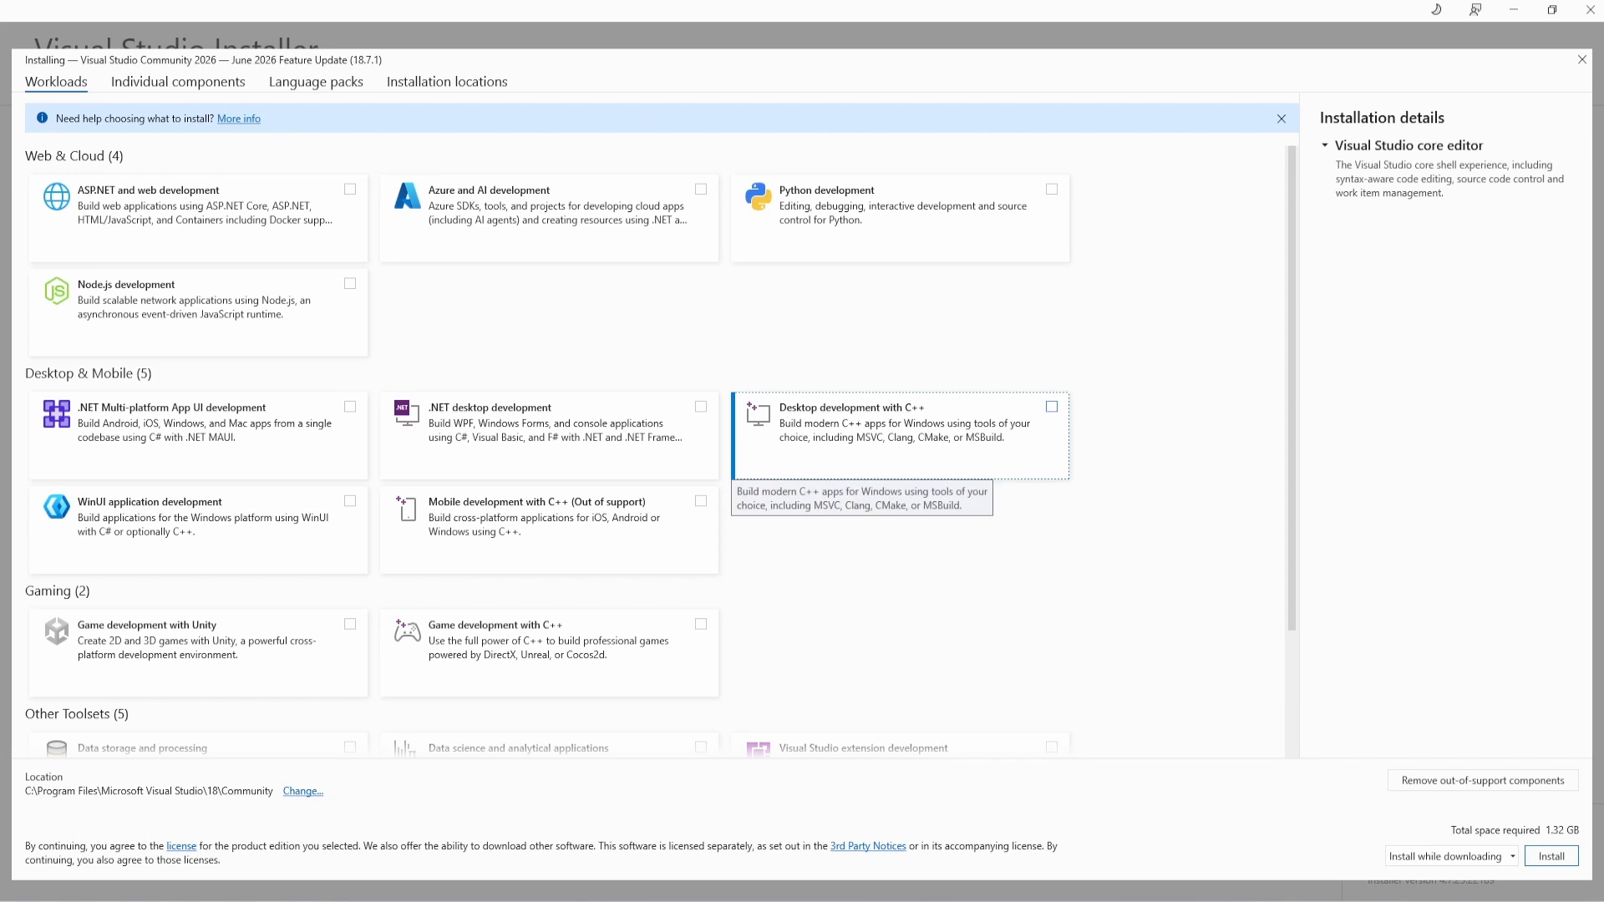
click(1053, 407)
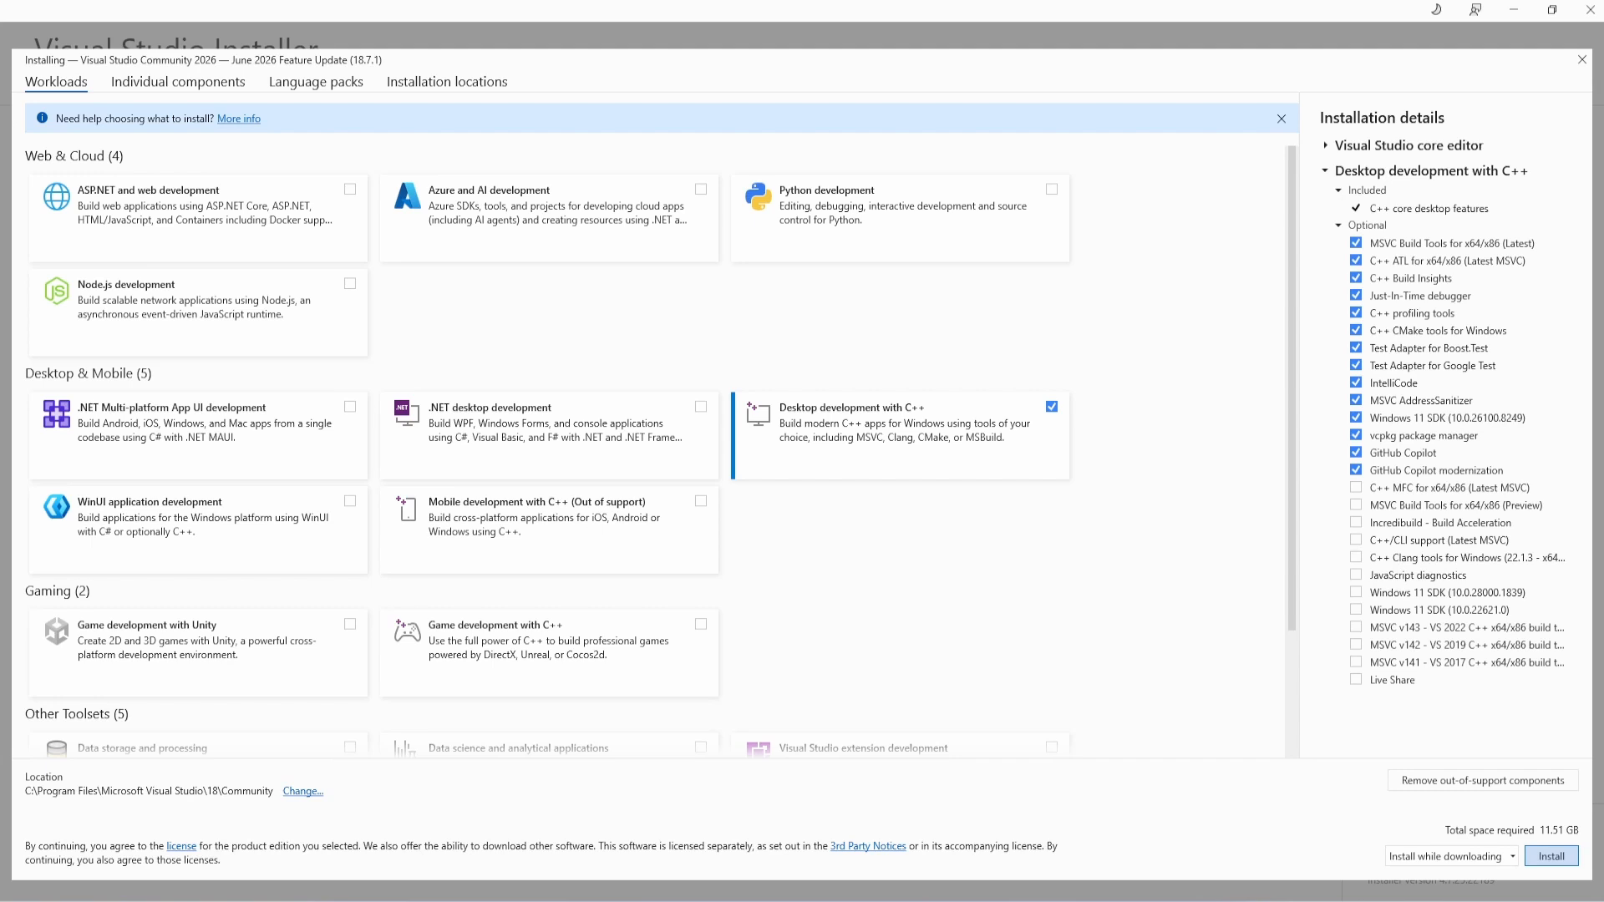
Review the component, language pack and location options, and install Visual Studio Community 2026 with the selected C++ workload
scroll(661, 451, down, 3)
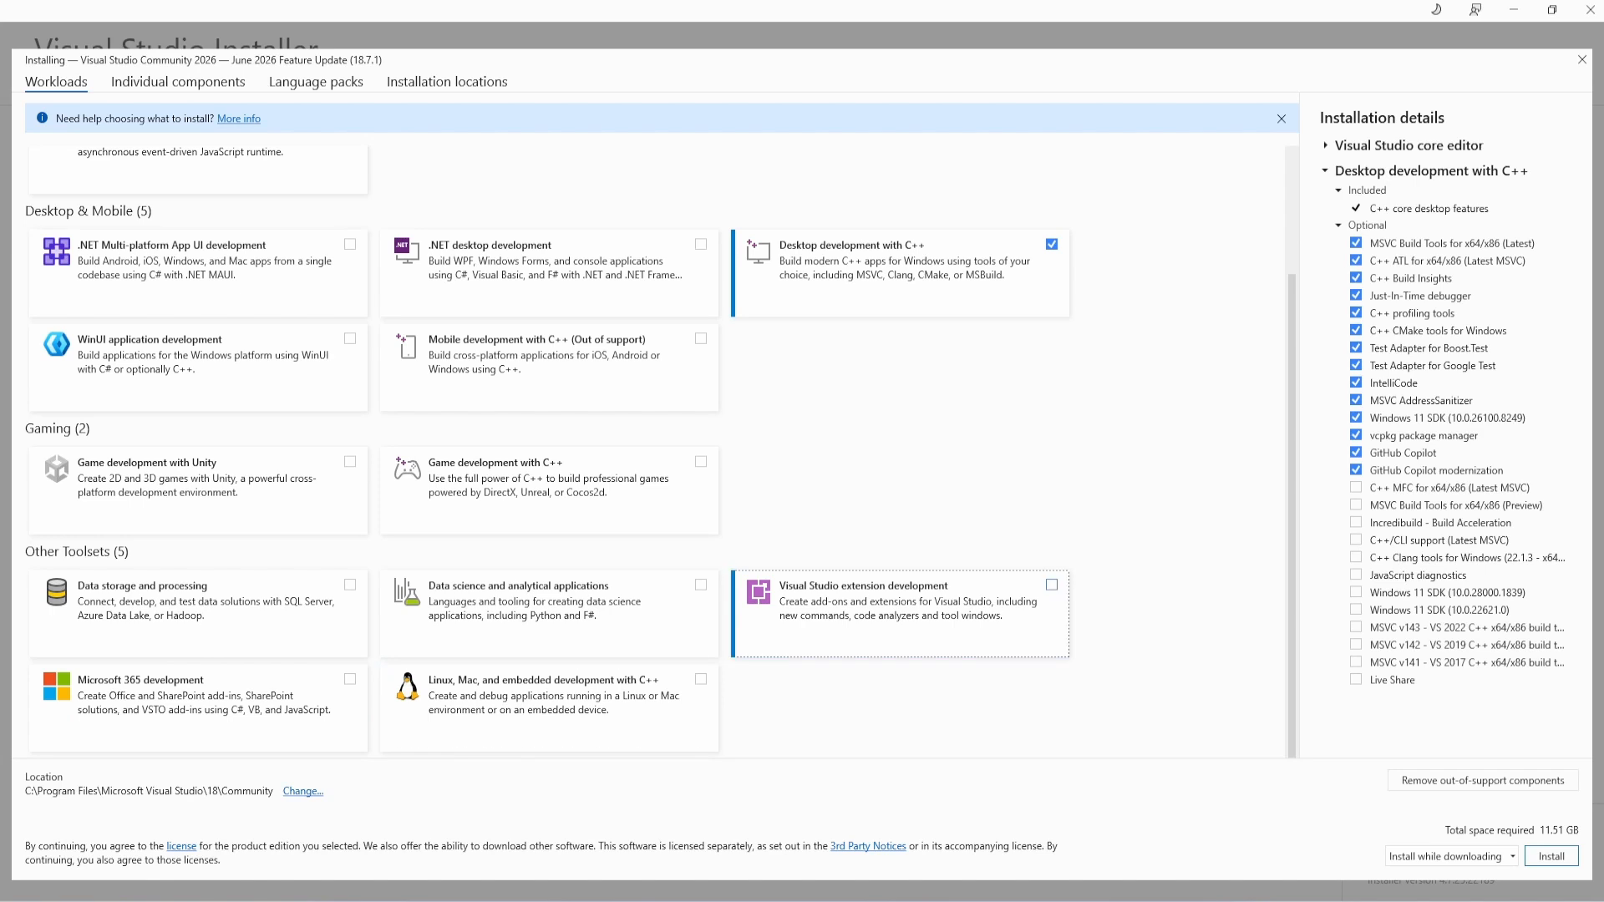
scroll(899, 614, up, 3)
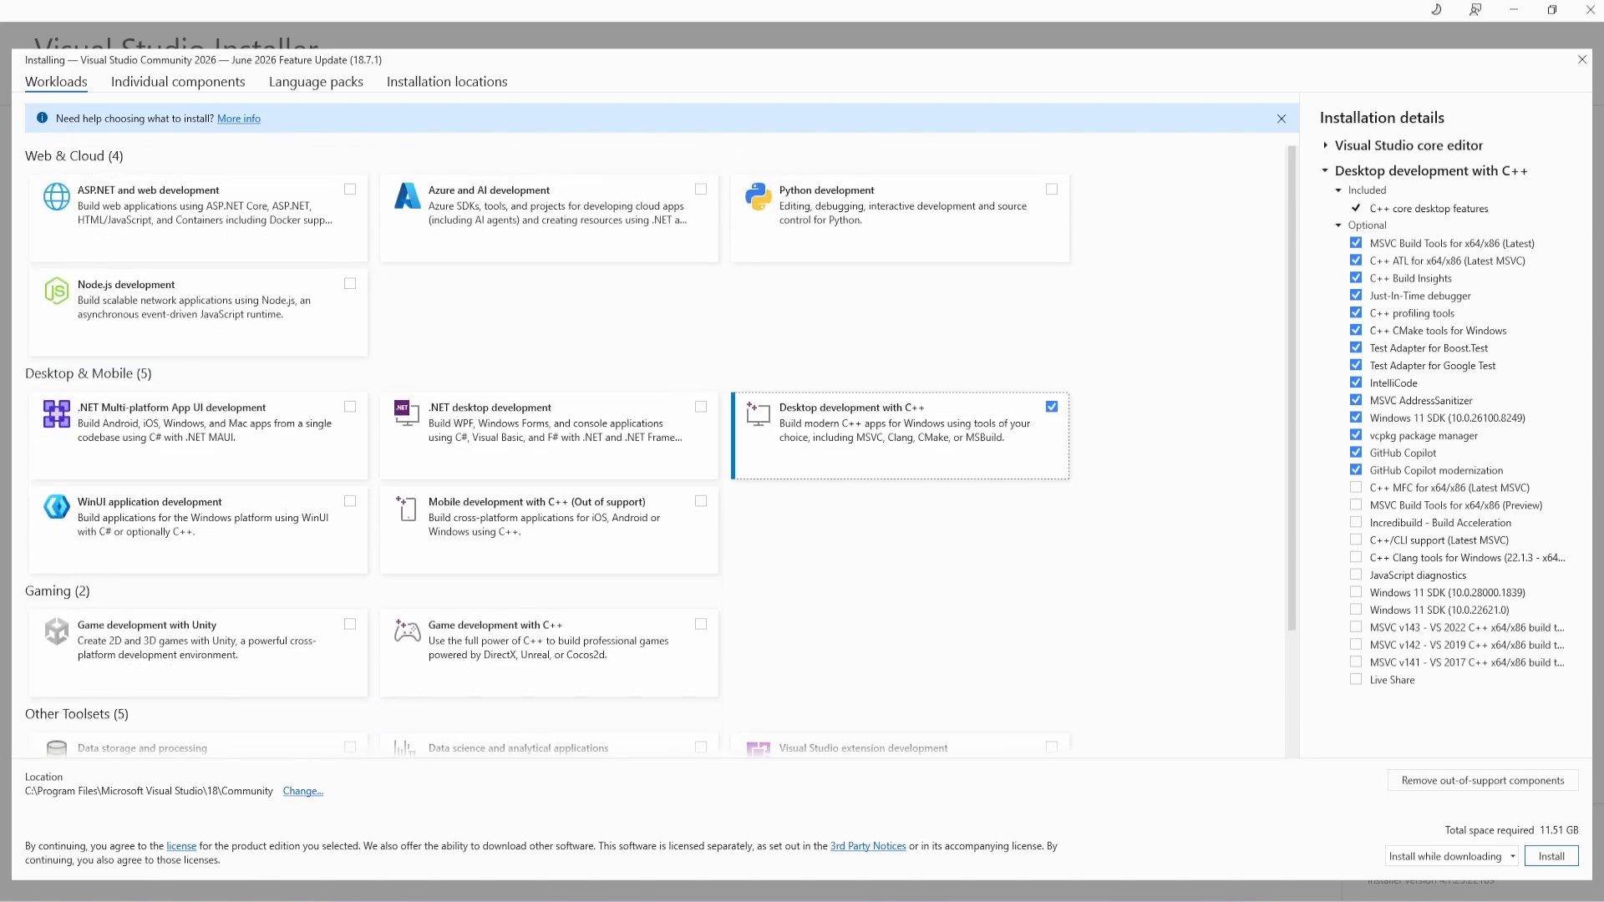
click(178, 81)
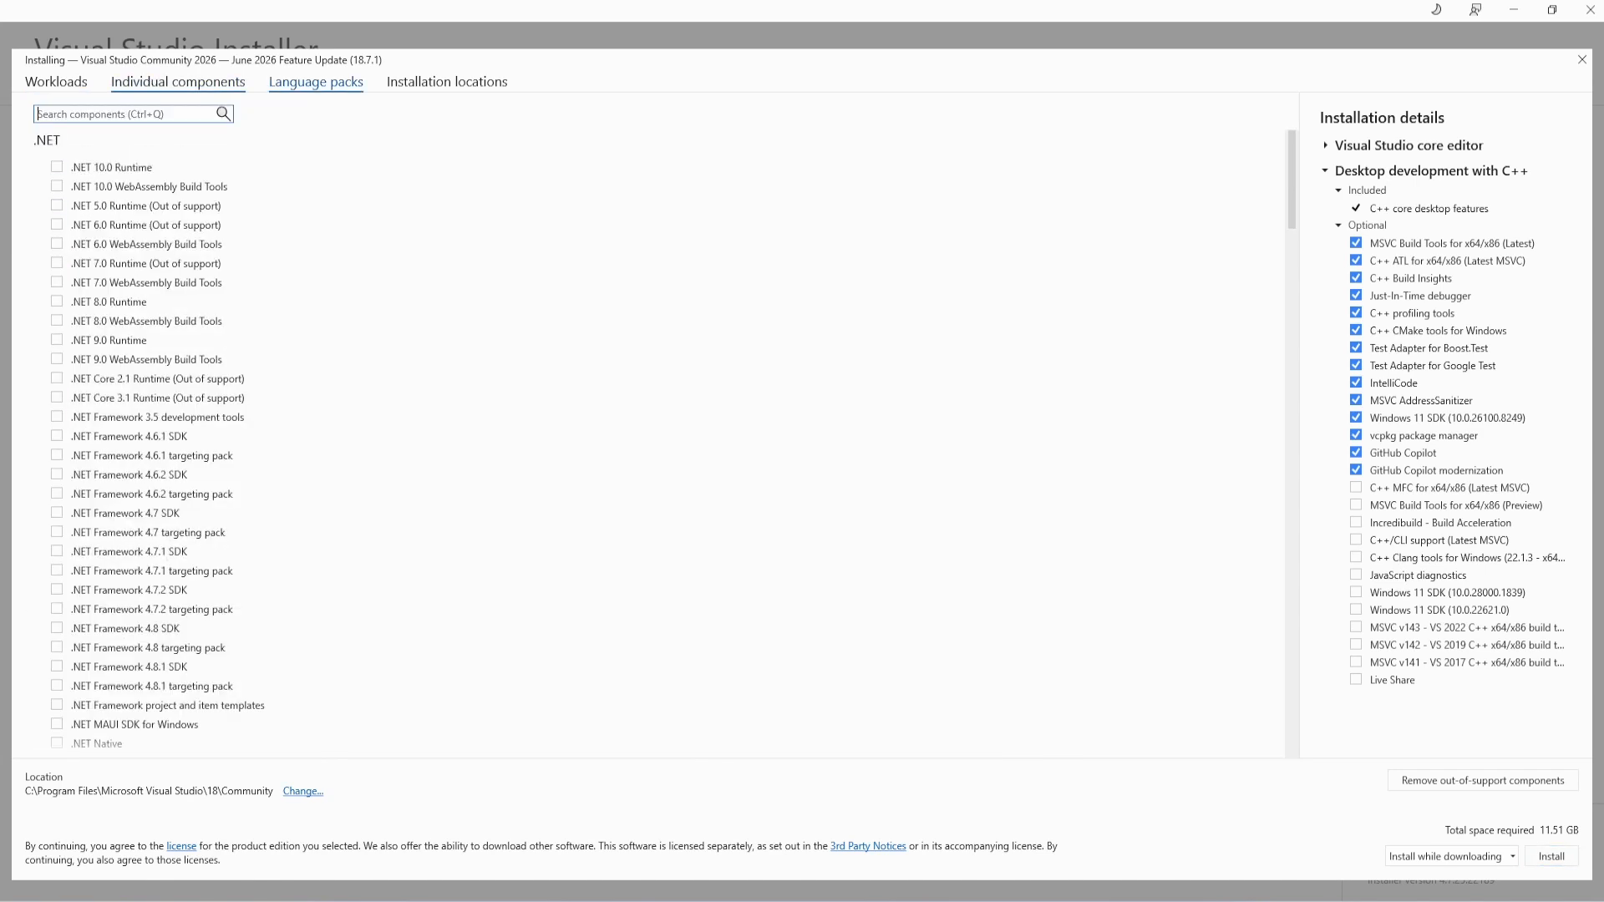
click(315, 81)
click(447, 81)
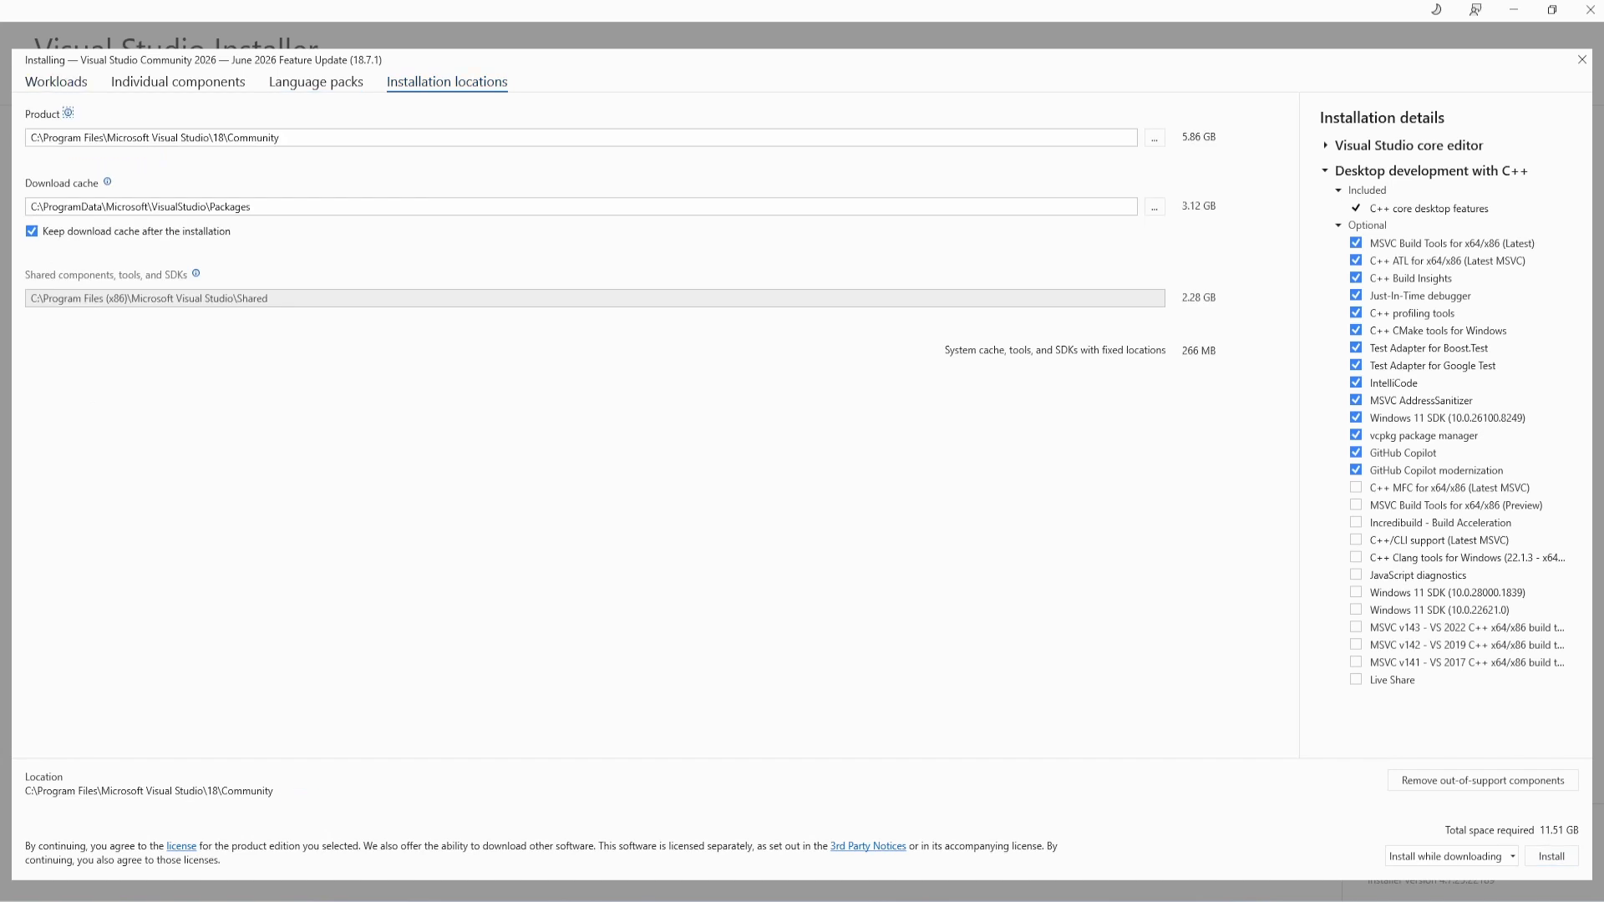
click(56, 81)
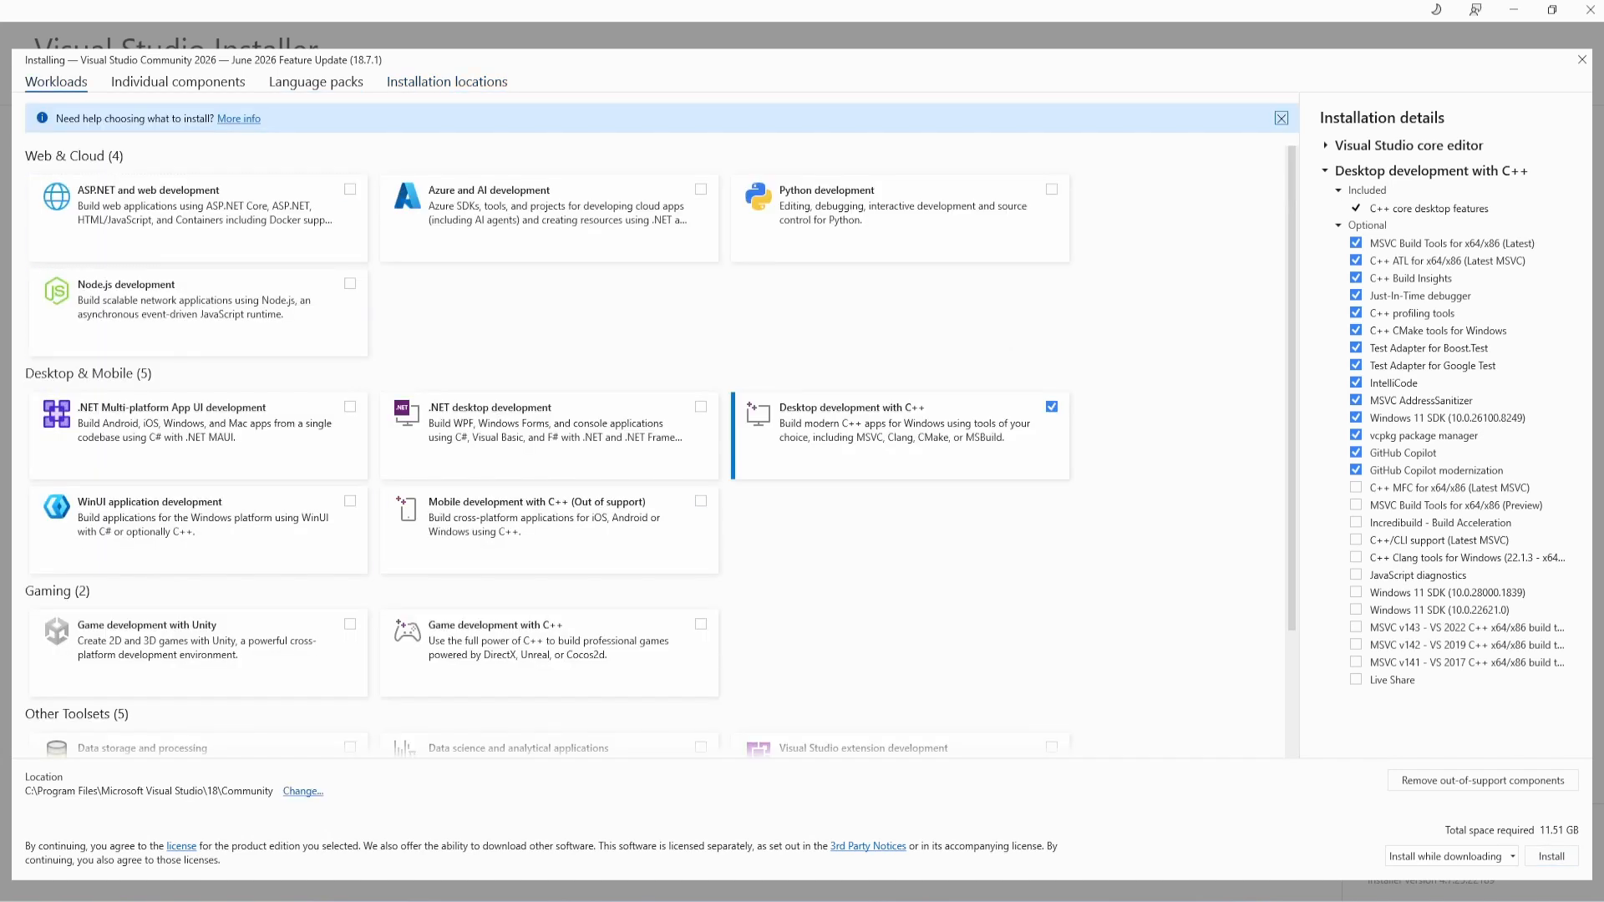
click(1552, 856)
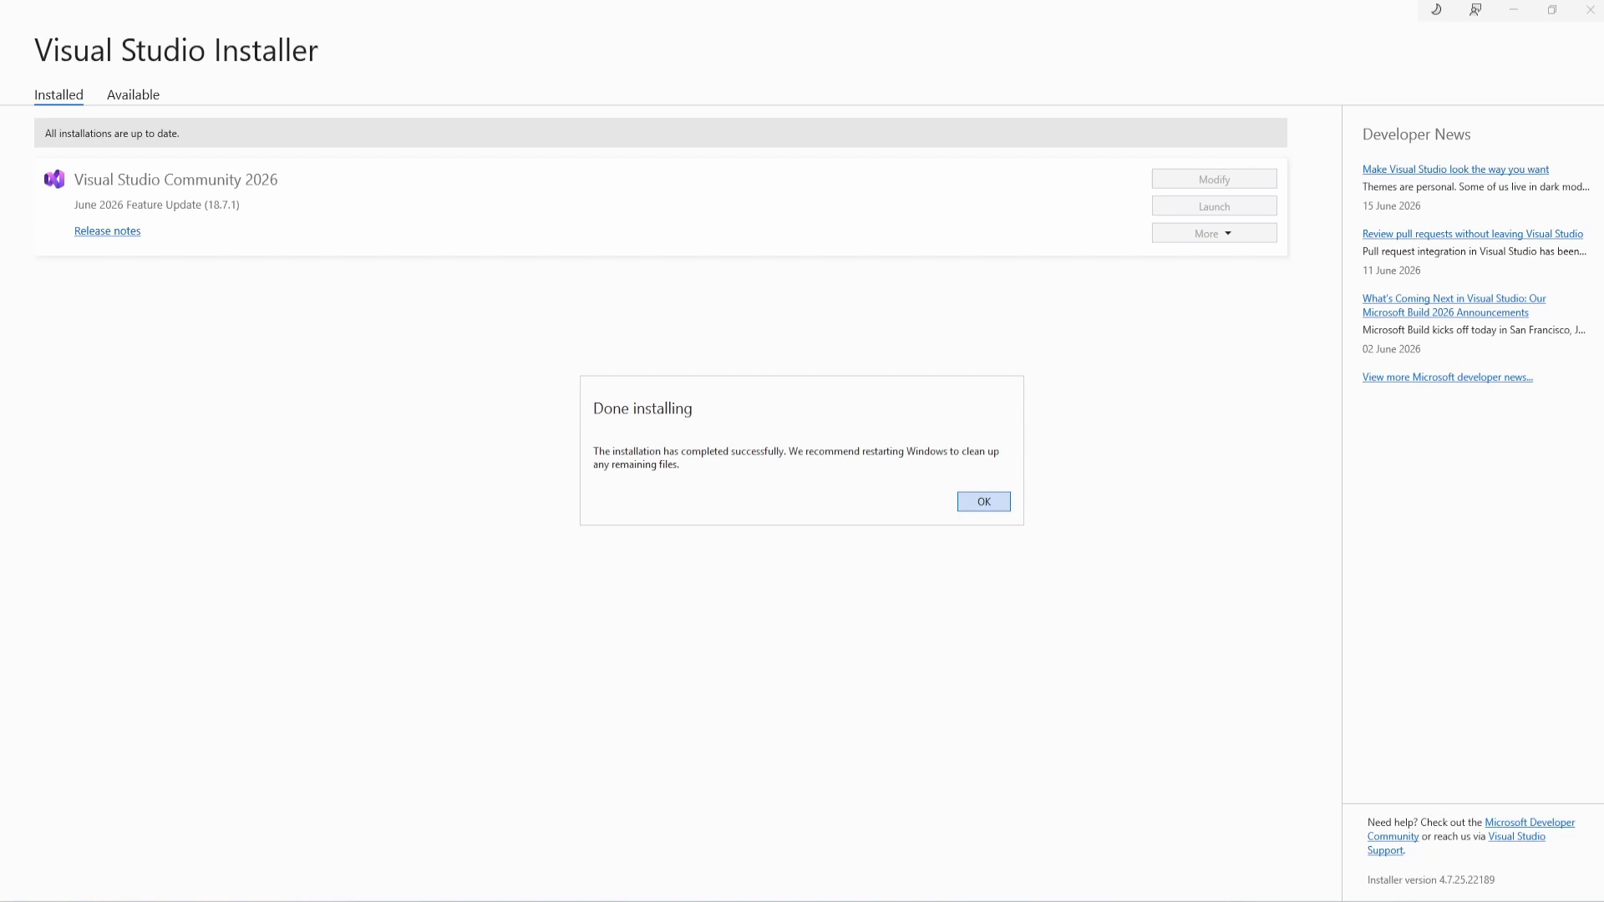
click(984, 502)
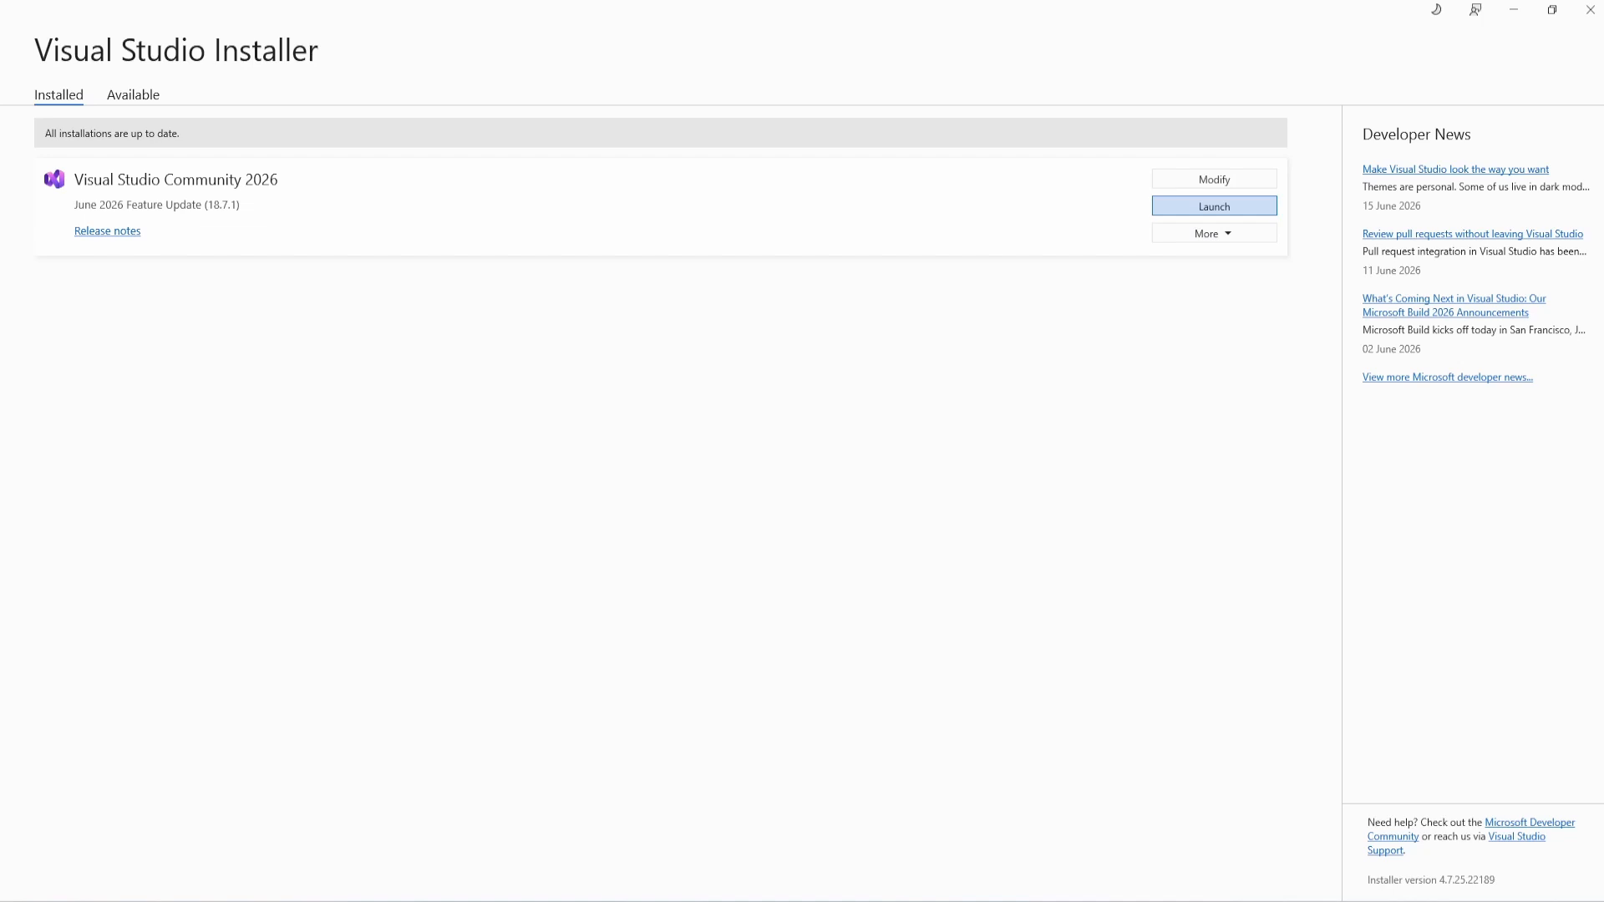
click(1215, 233)
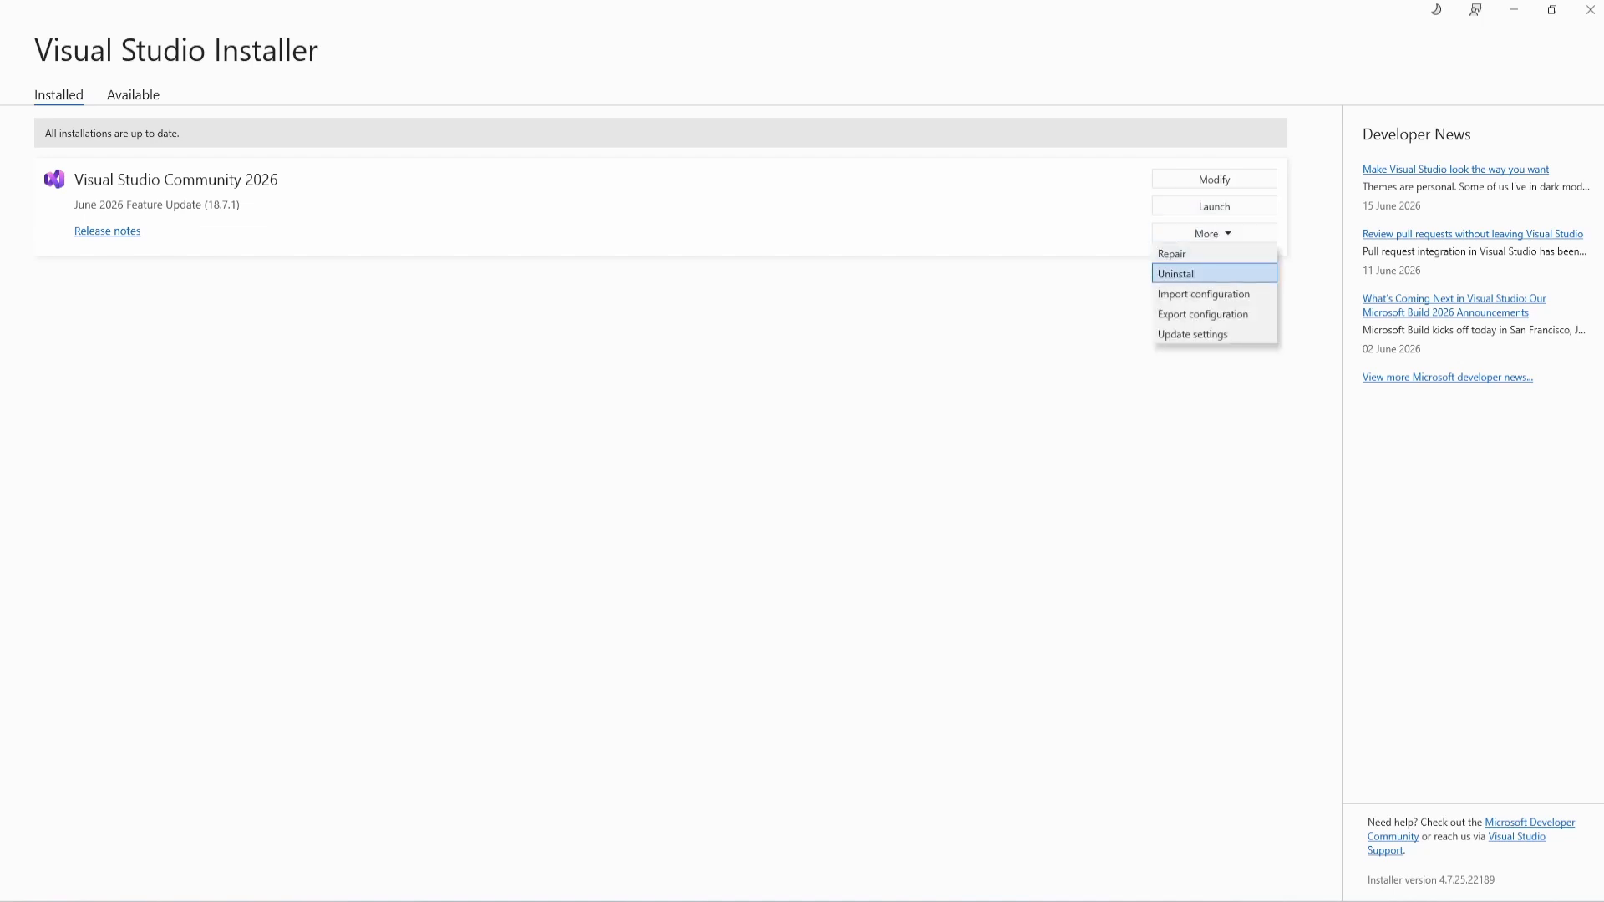
key(Down)
key(Down)
key(Down)
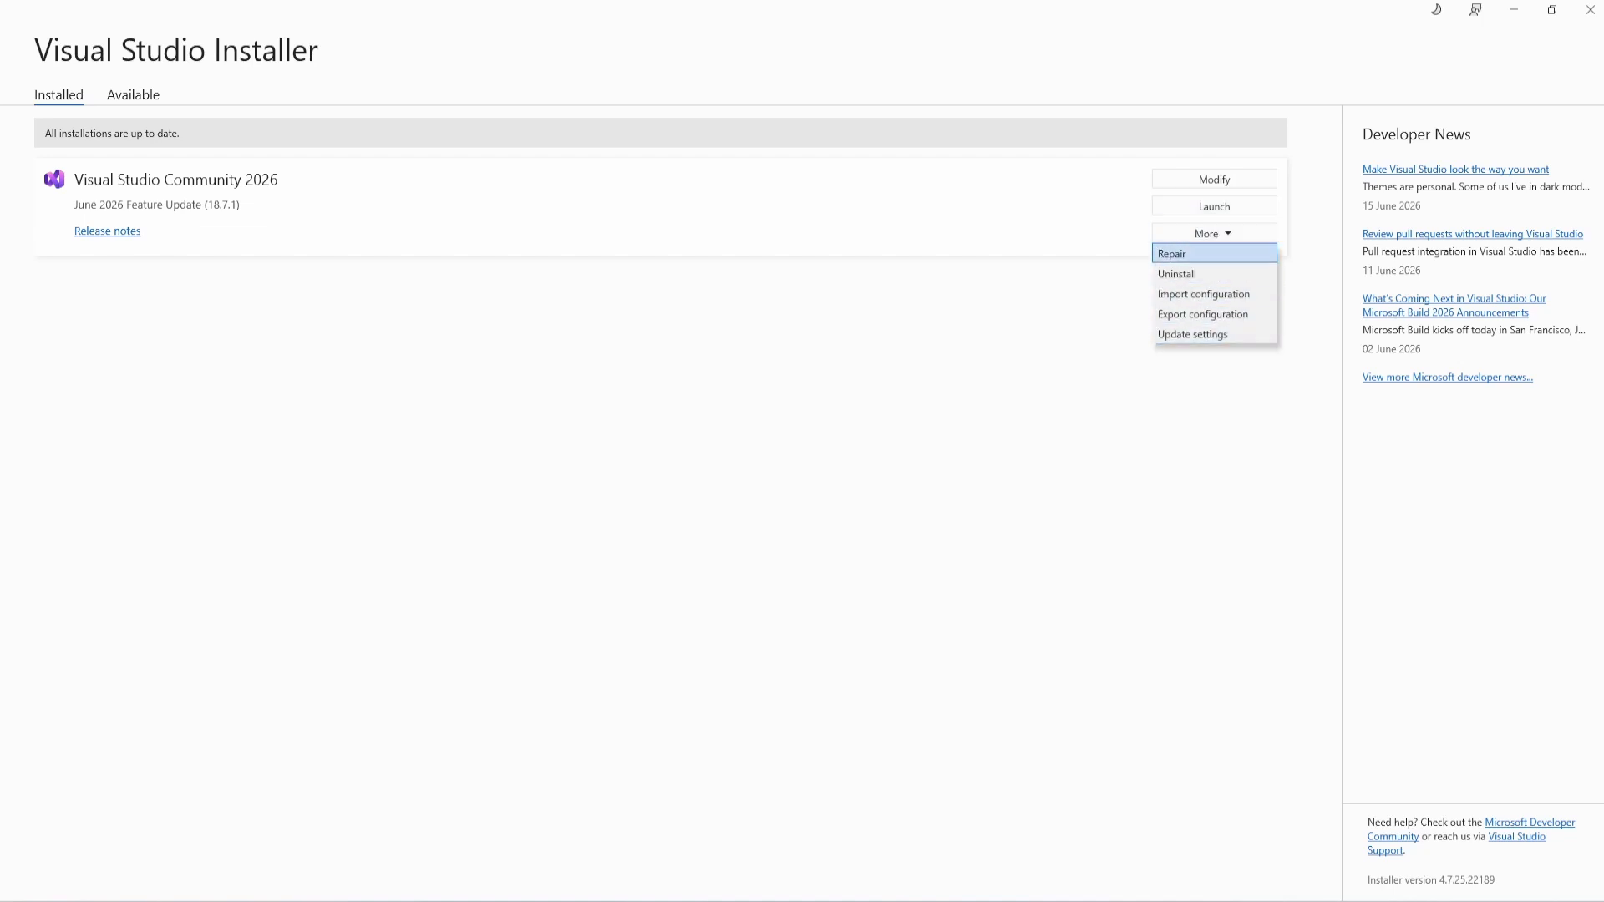
Launch Visual Studio Community 2026 and start it with the General development settings and the Dark color theme
click(1214, 207)
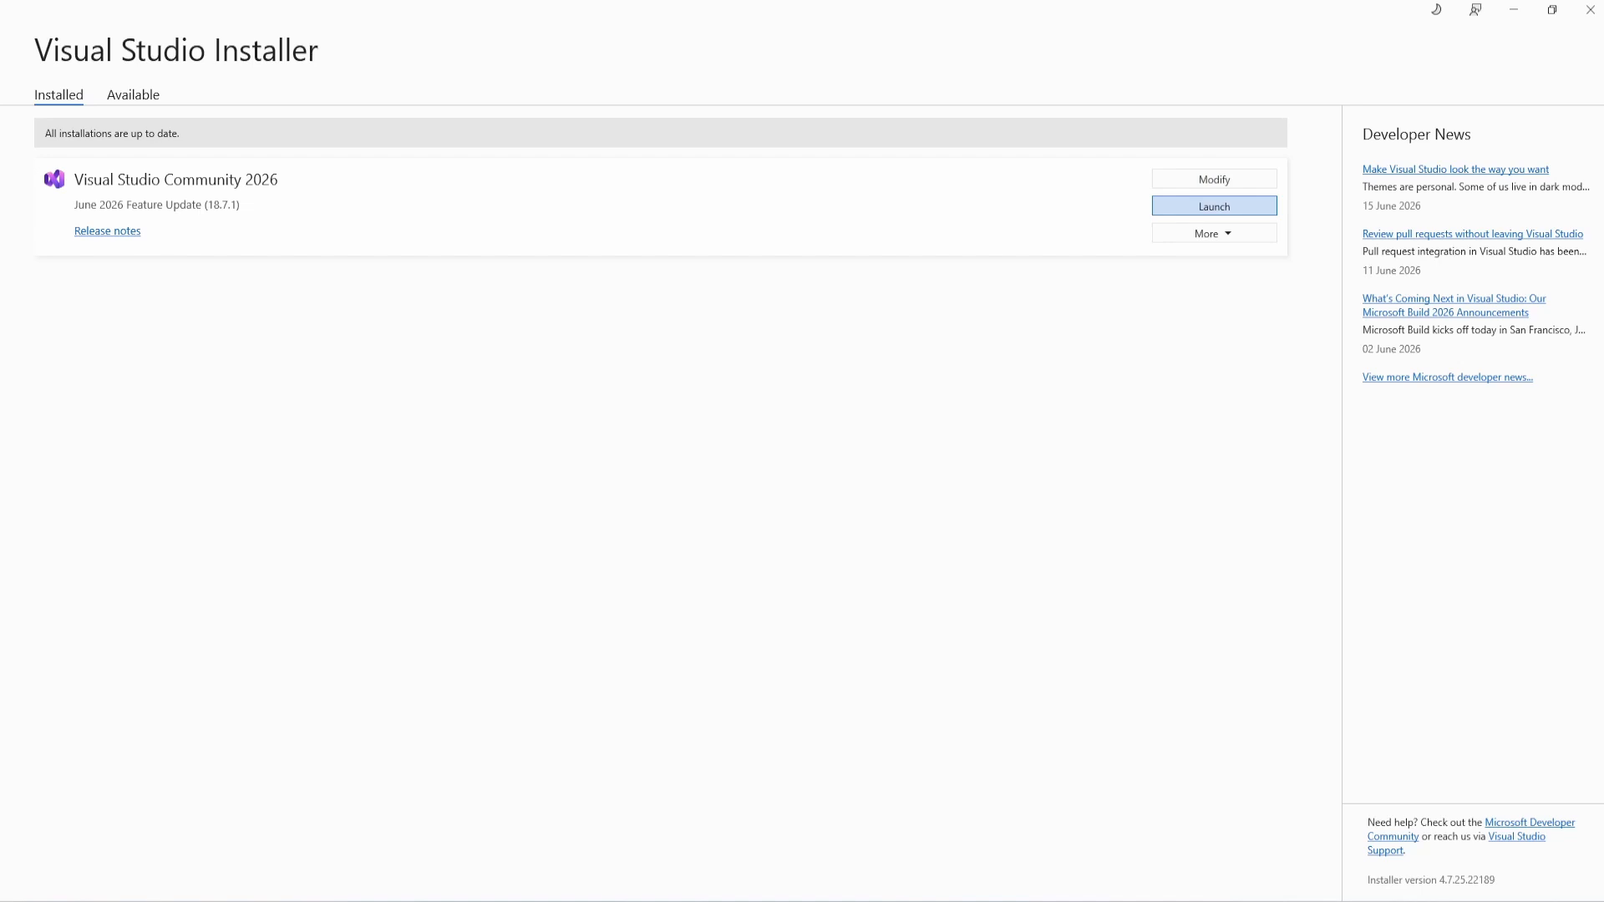
key(Return)
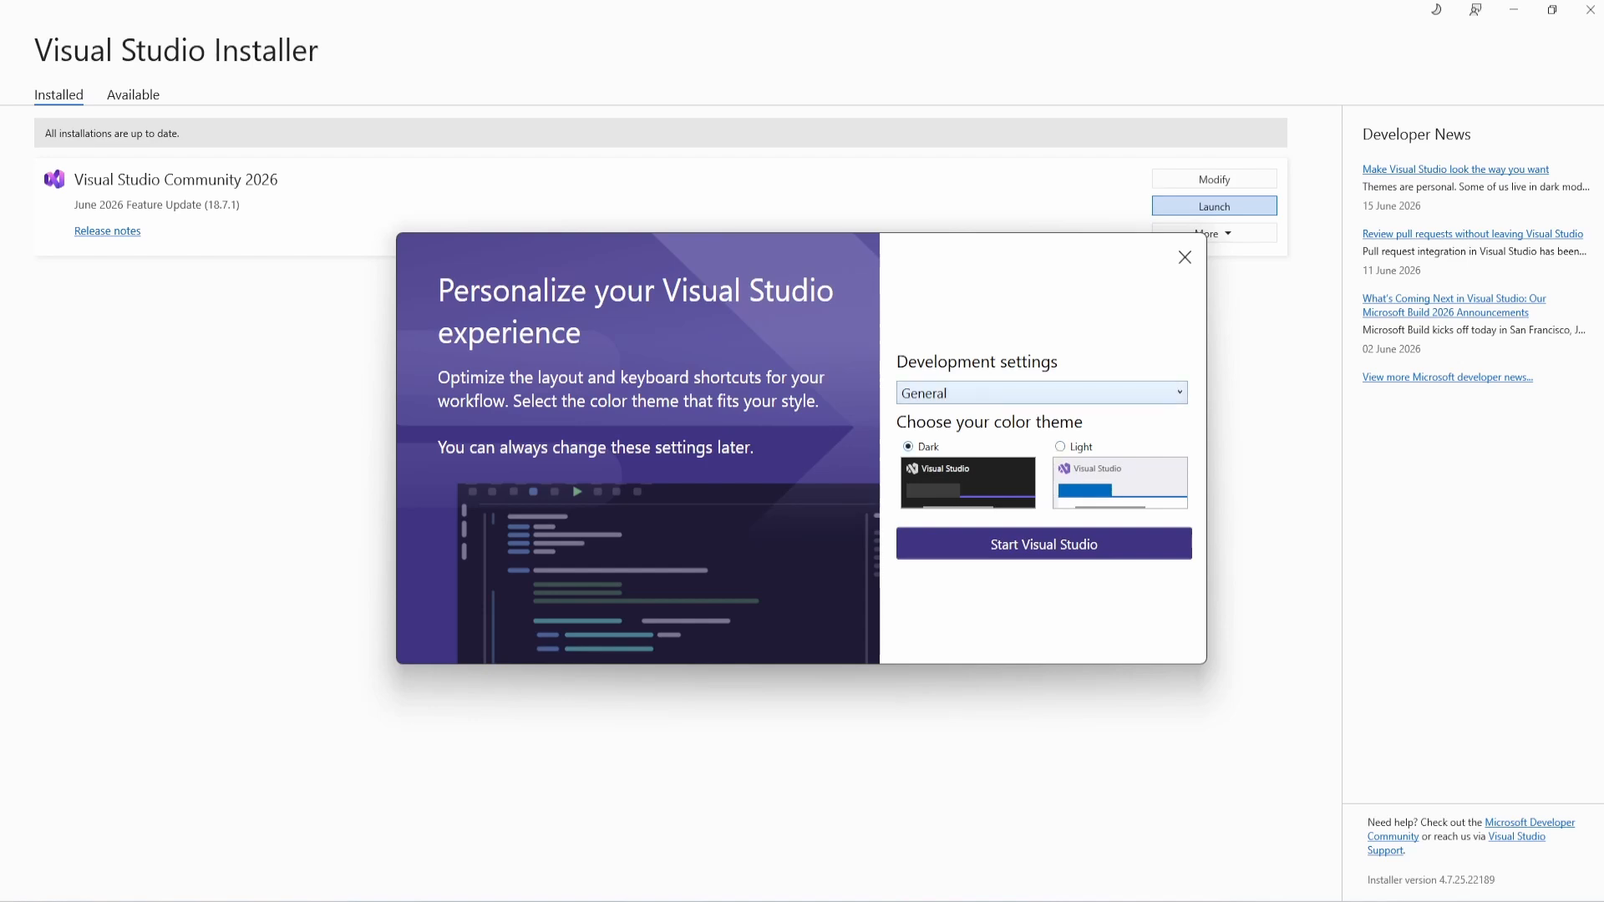
click(1042, 393)
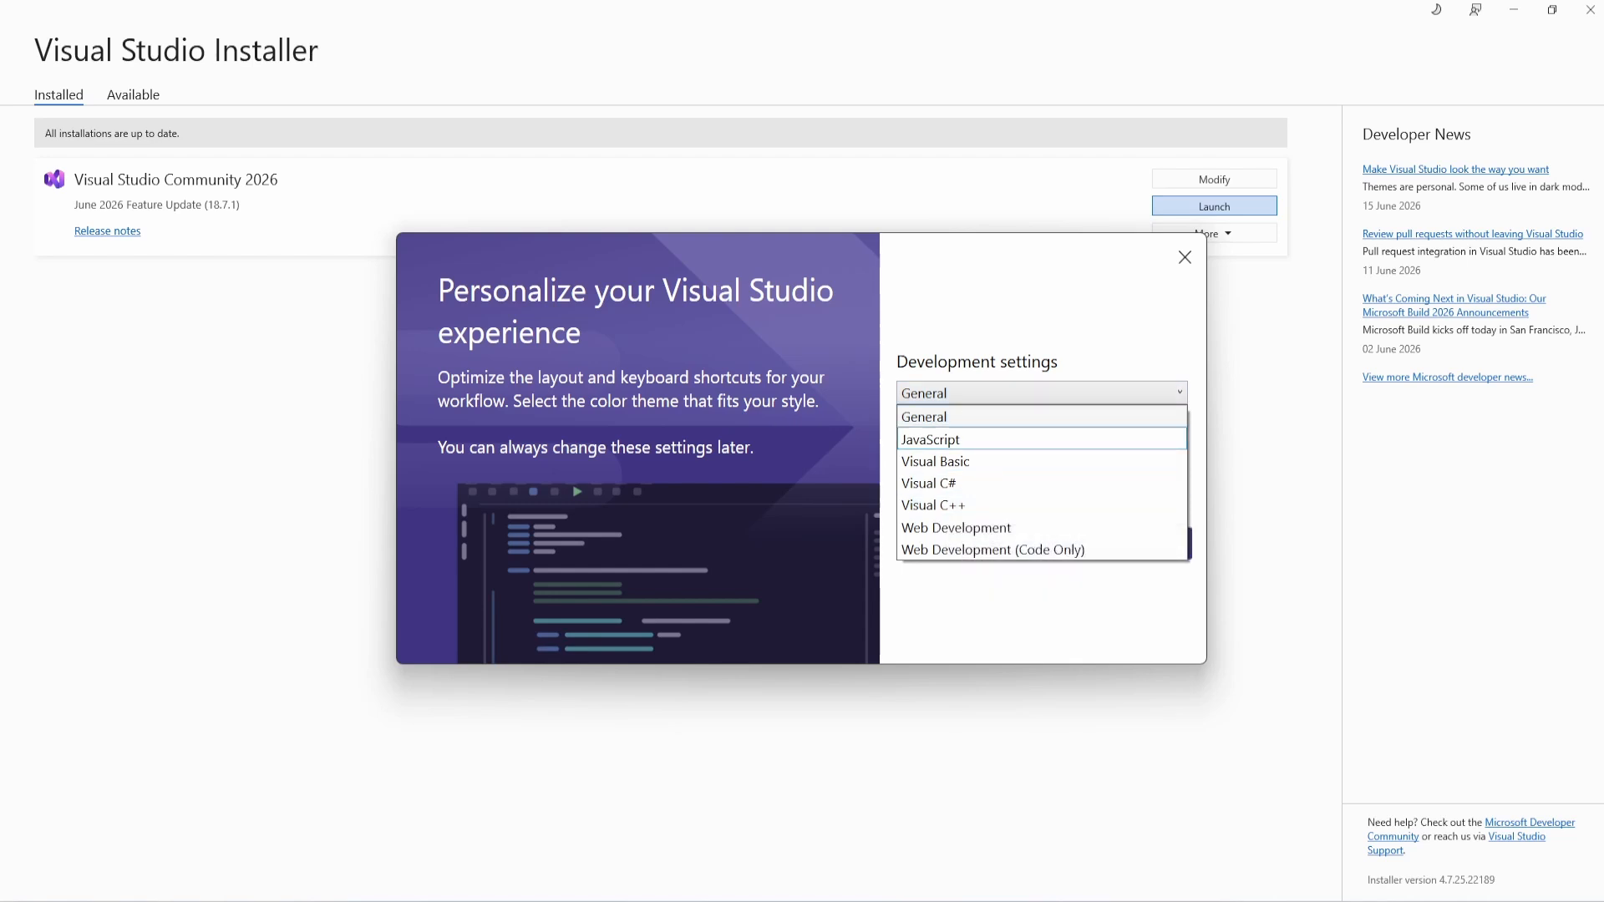
key(Escape)
key(Return)
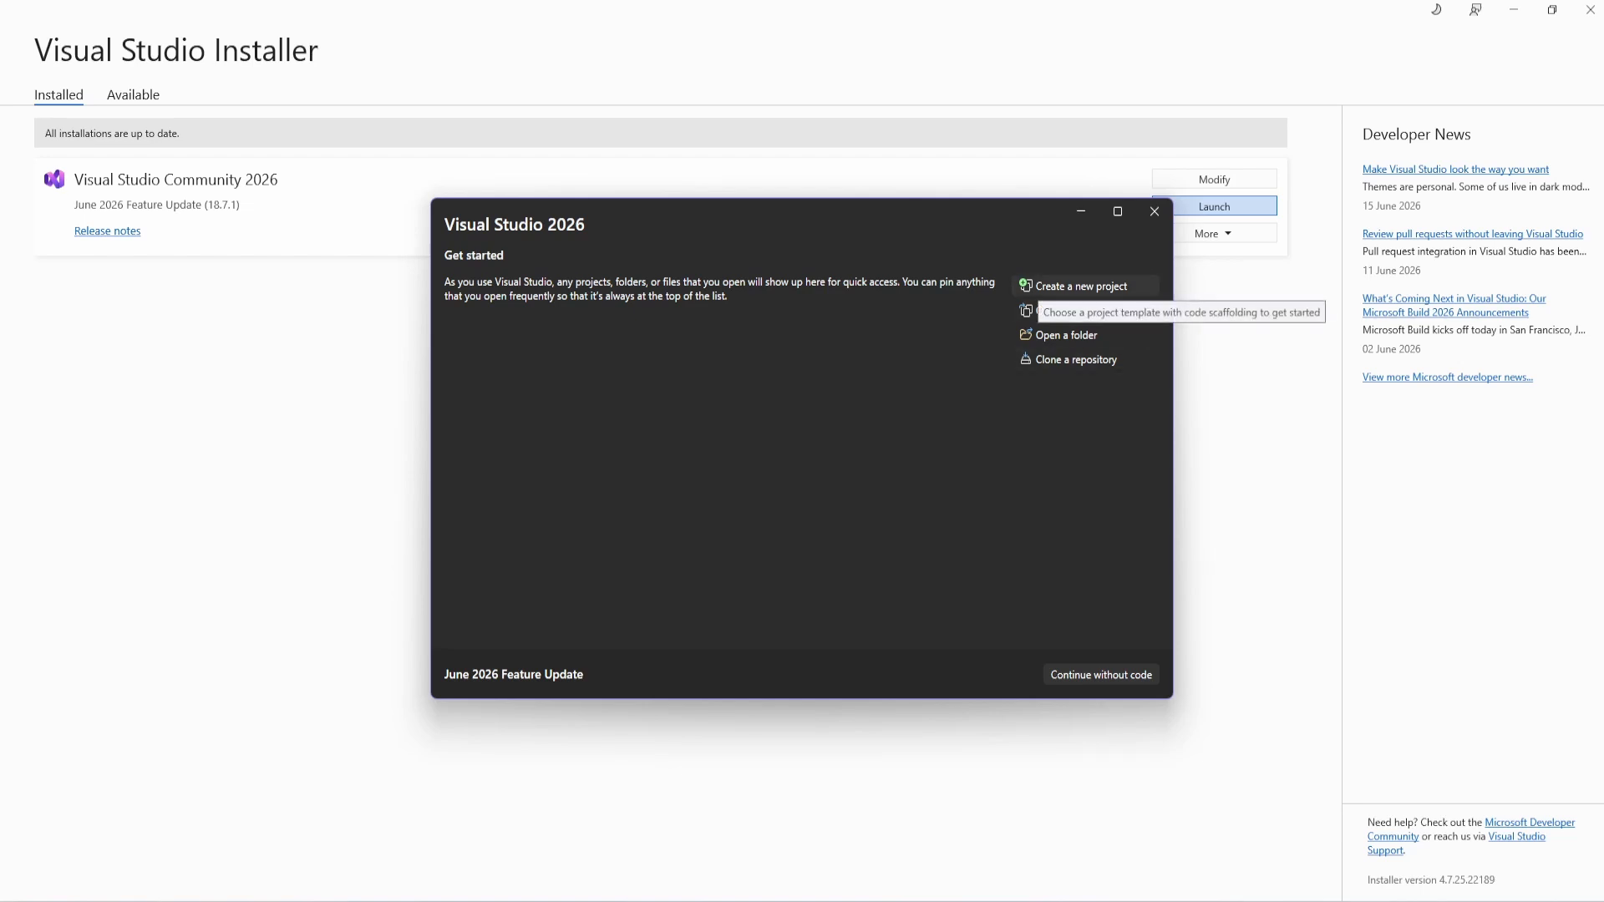
Start creating a new project and filter the project templates by the C++ language
click(1082, 286)
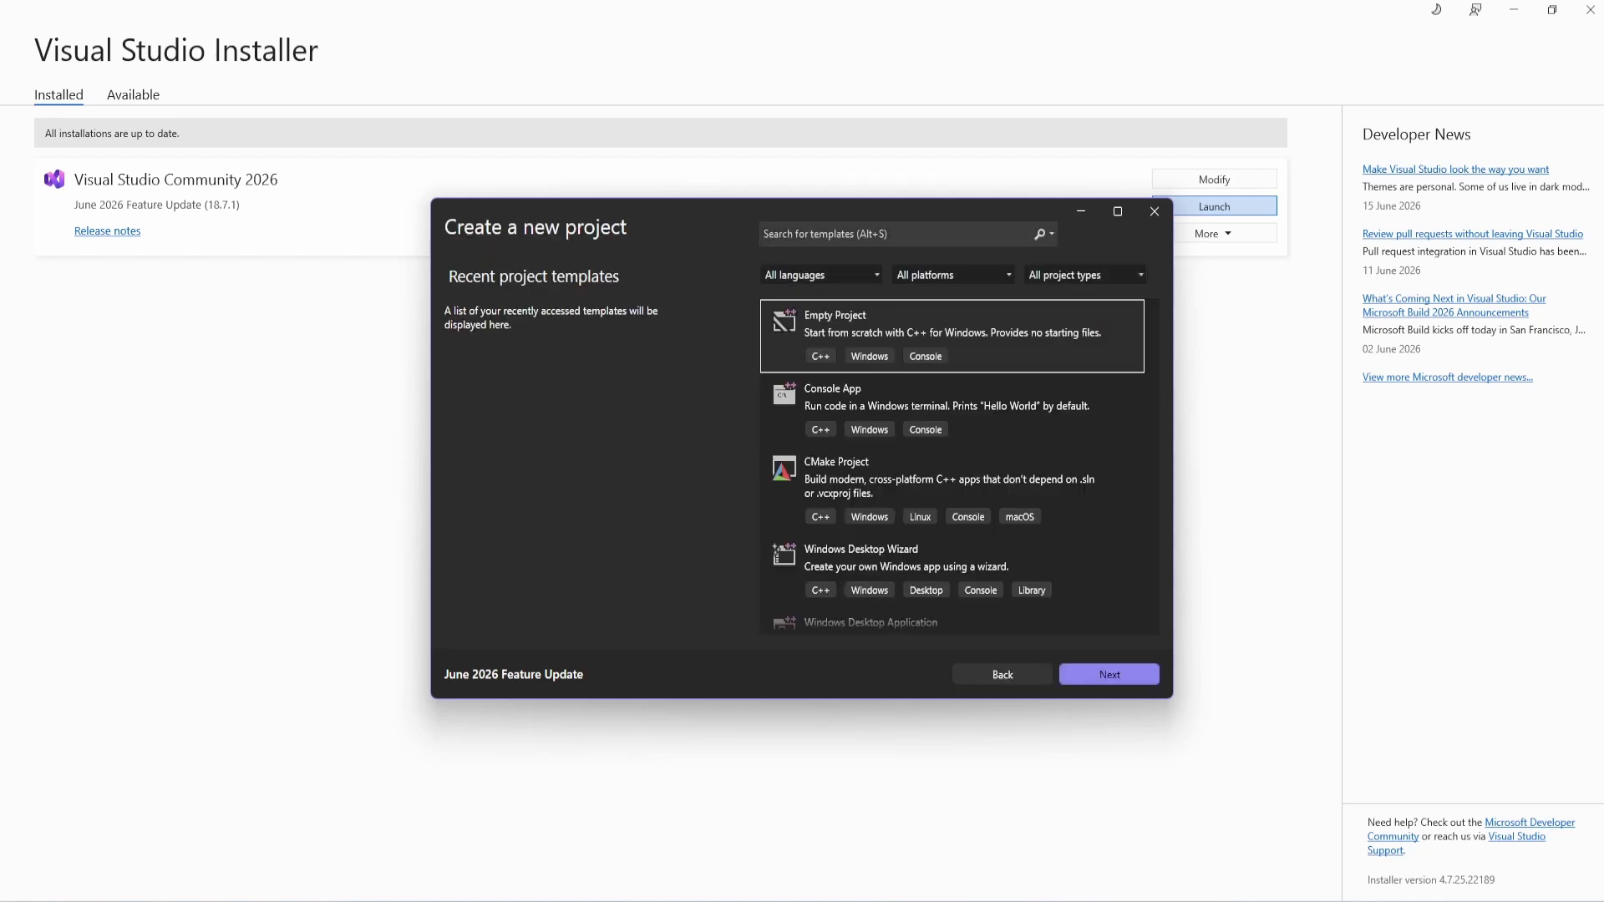
click(822, 275)
click(775, 331)
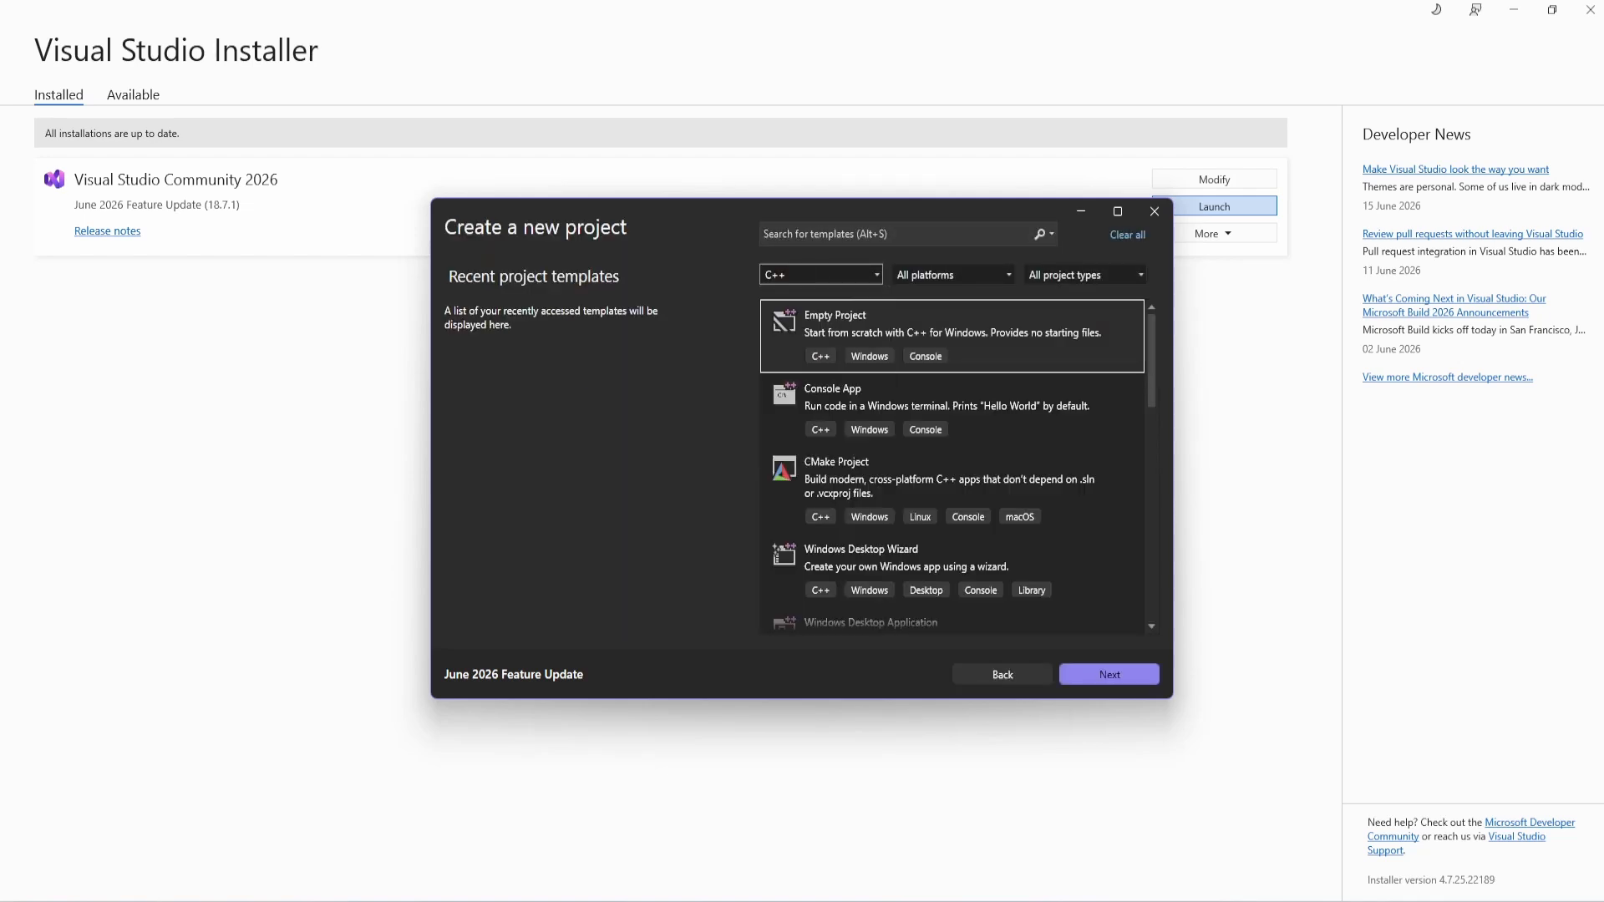
Filter the project templates by the Windows platform
click(953, 275)
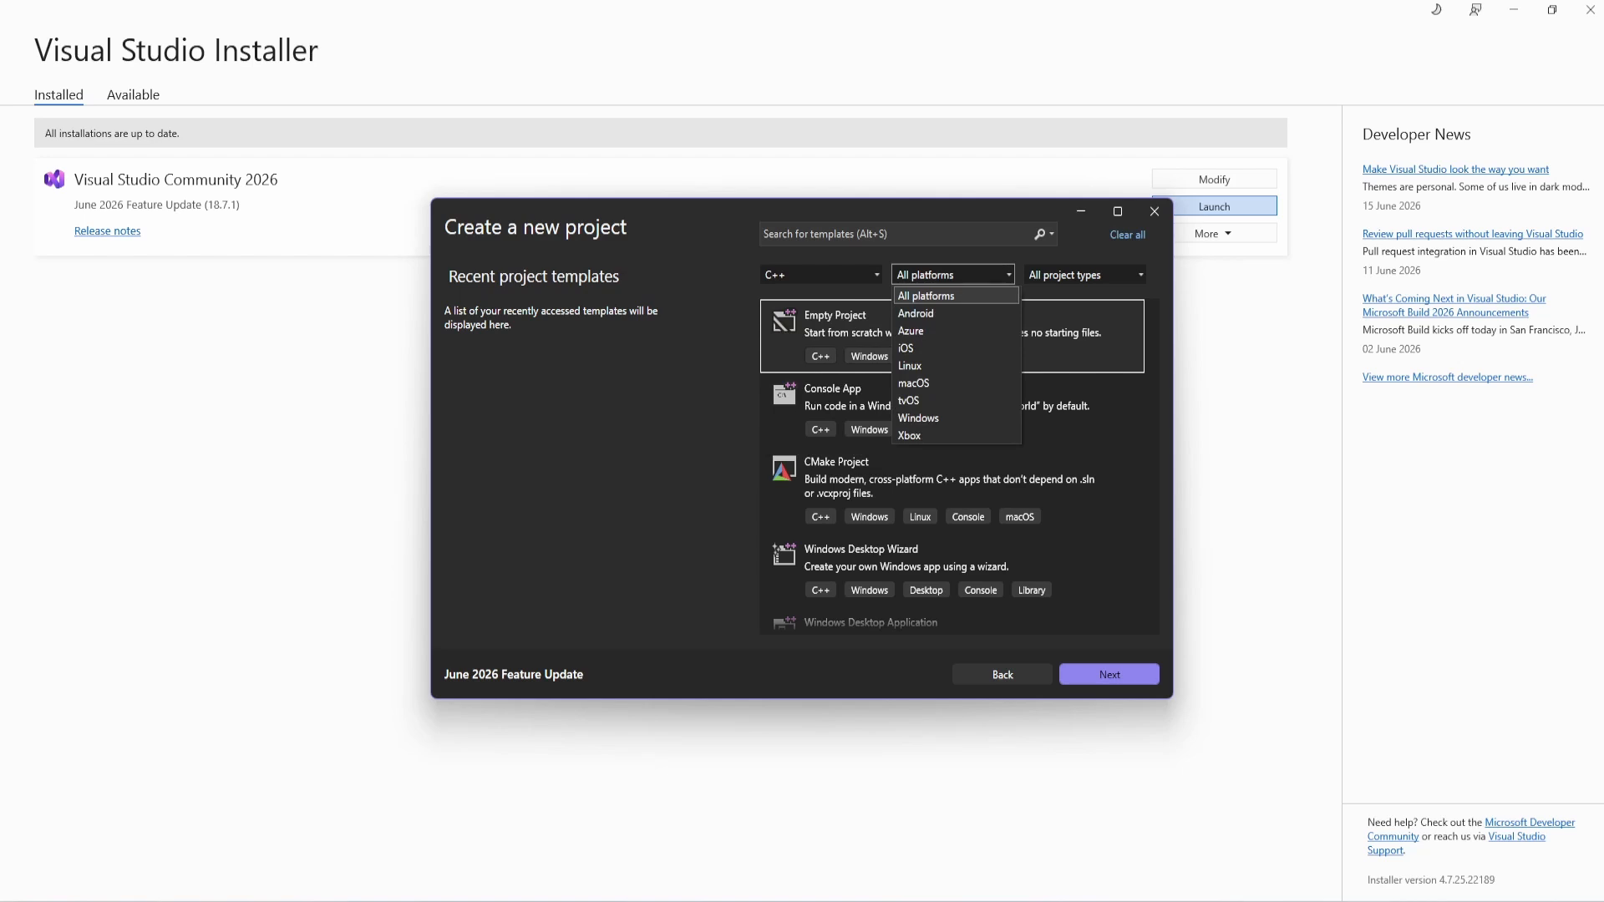
key(Down)
key(Down)
key(Down)
key(Down)
key(Down)
key(Down)
key(Down)
key(Return)
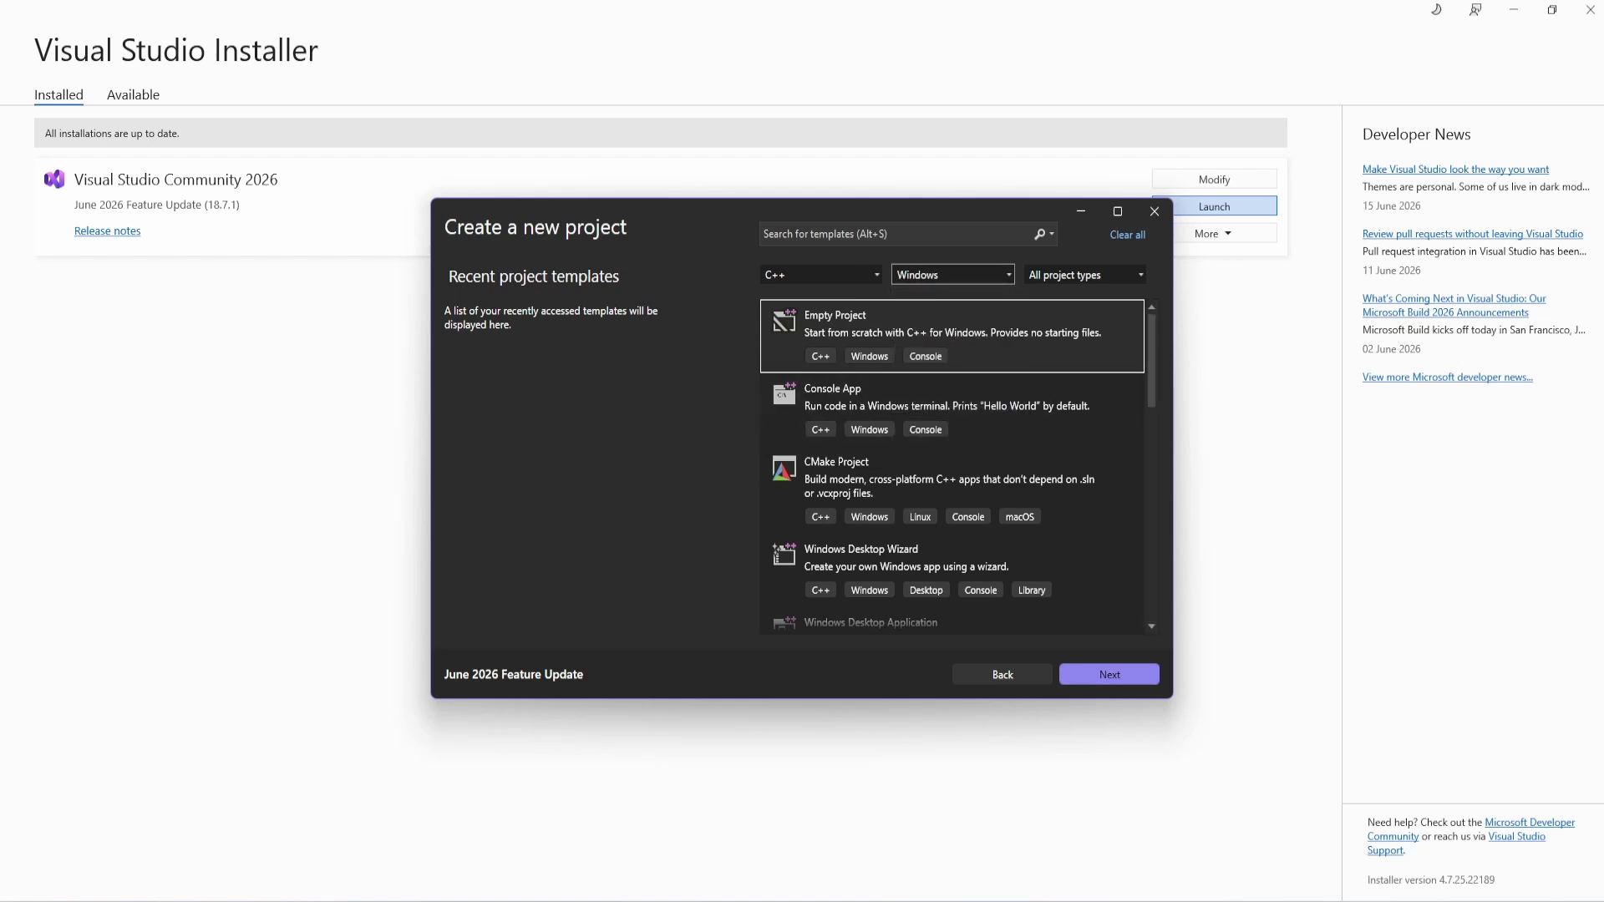
Filter the project templates by the Console project type
key(Tab)
key(alt+Down)
key(Down)
key(Down)
key(Return)
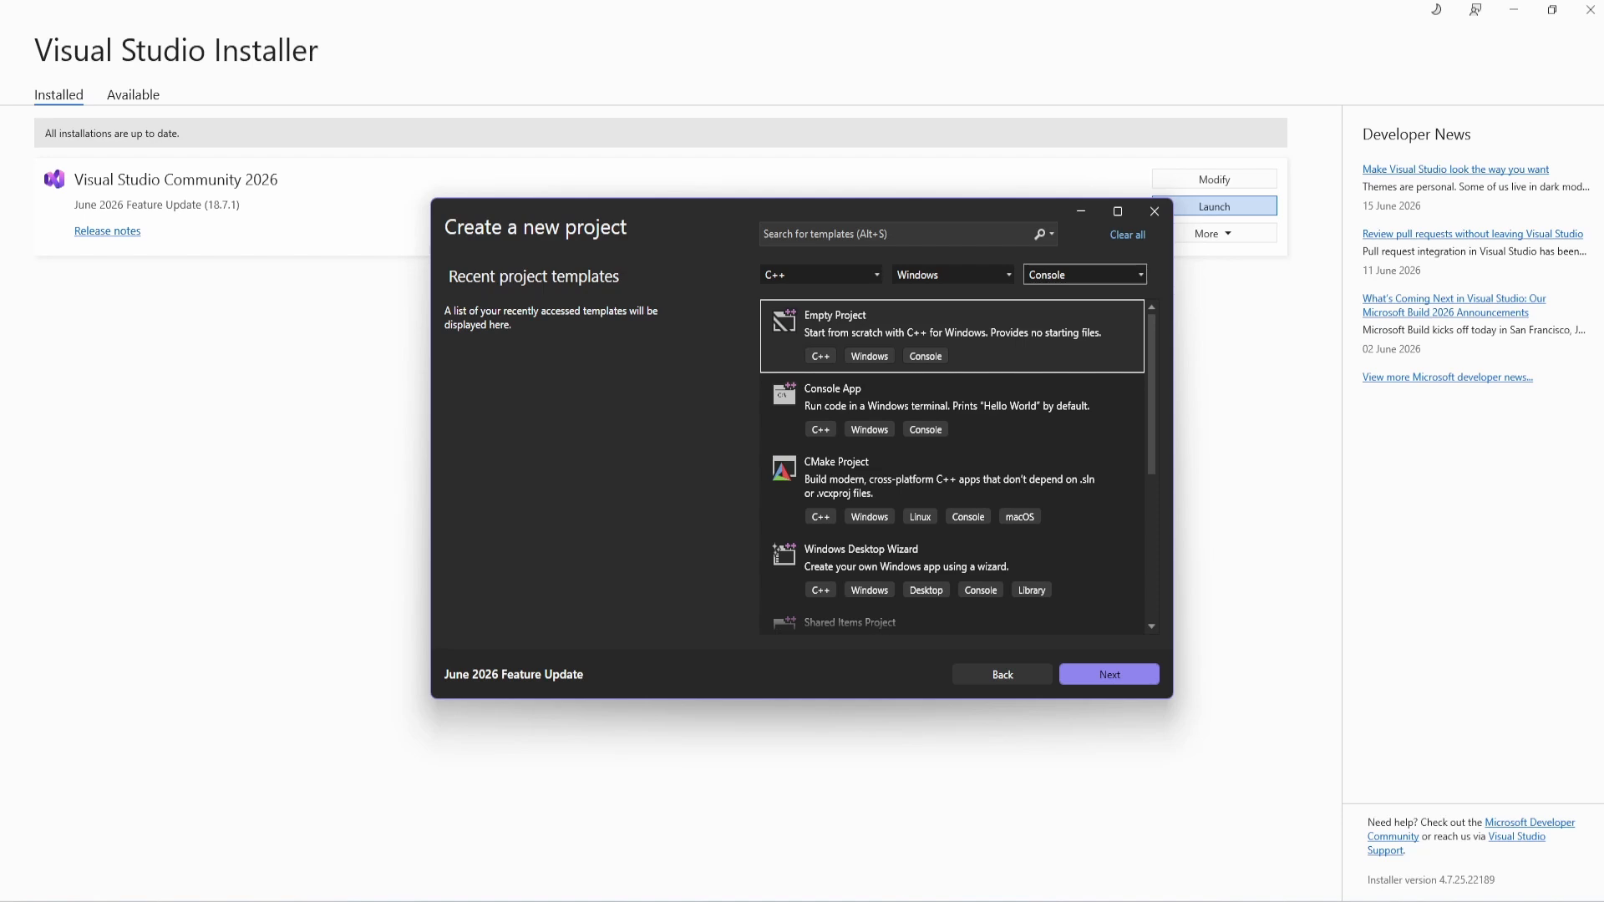
Maximize the new project window and search the templates for "console c++ windows"
click(1118, 211)
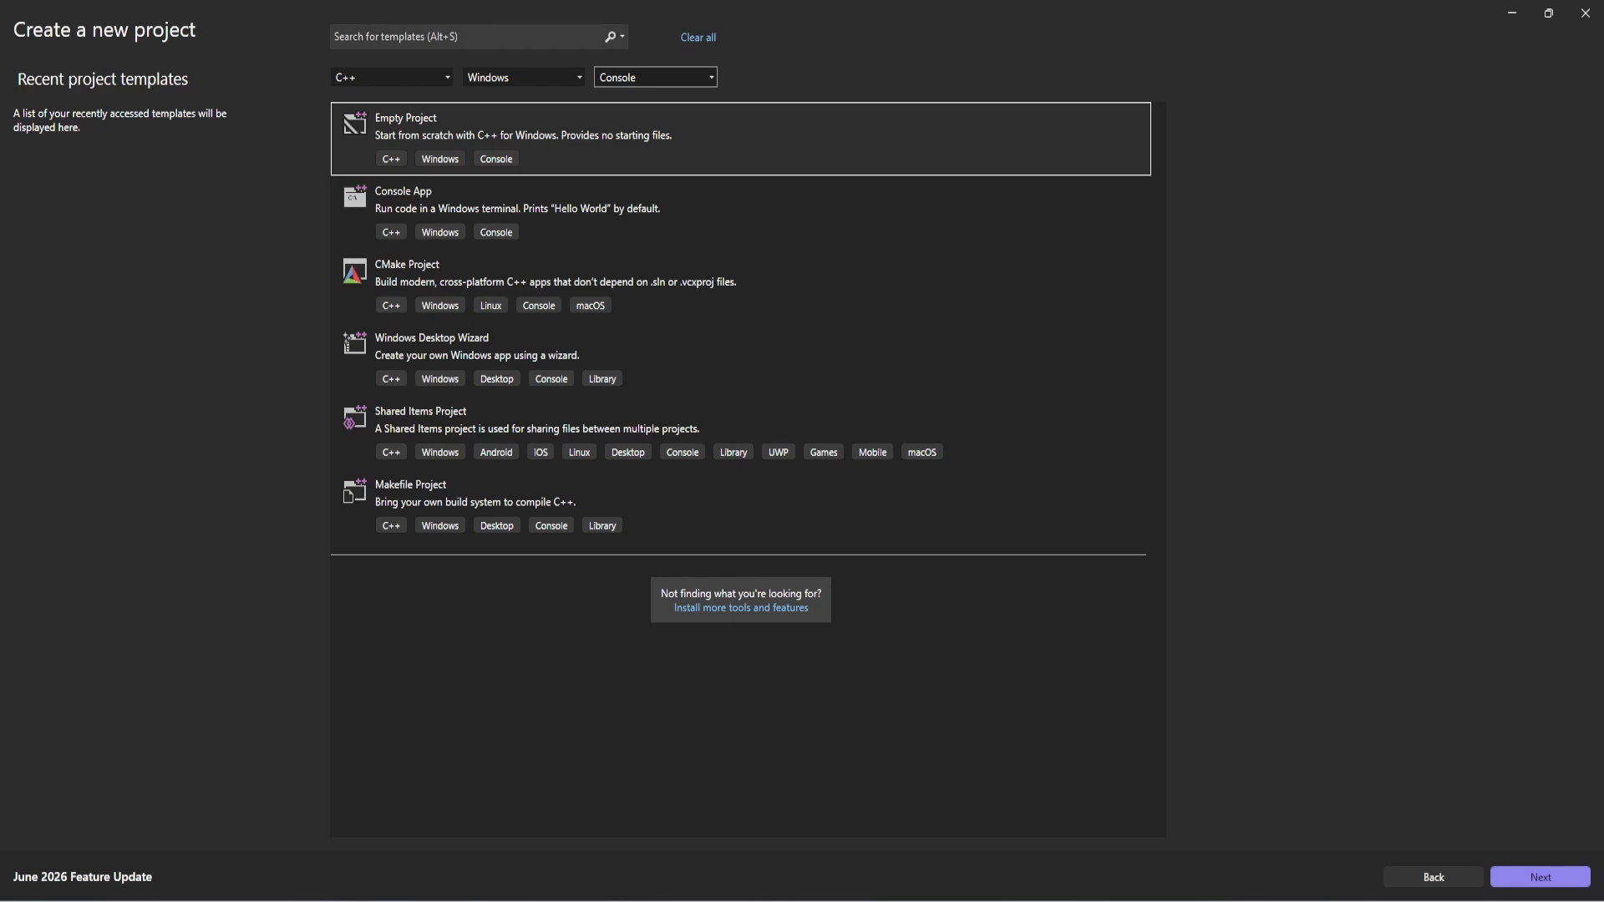
key(alt+s)
text(console)
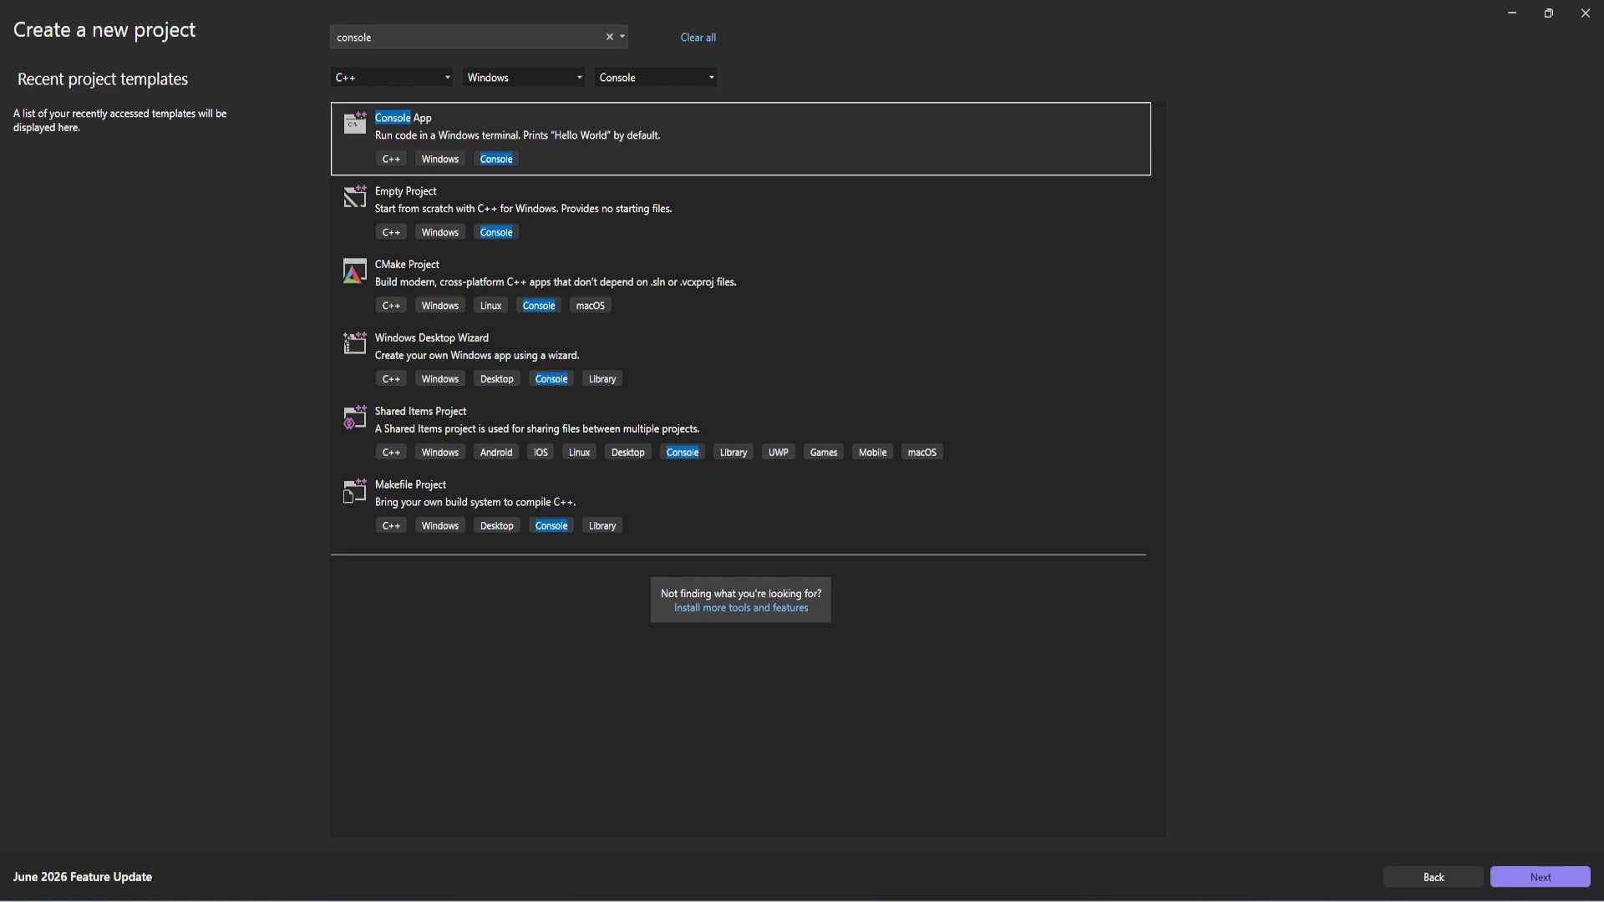
text(c++)
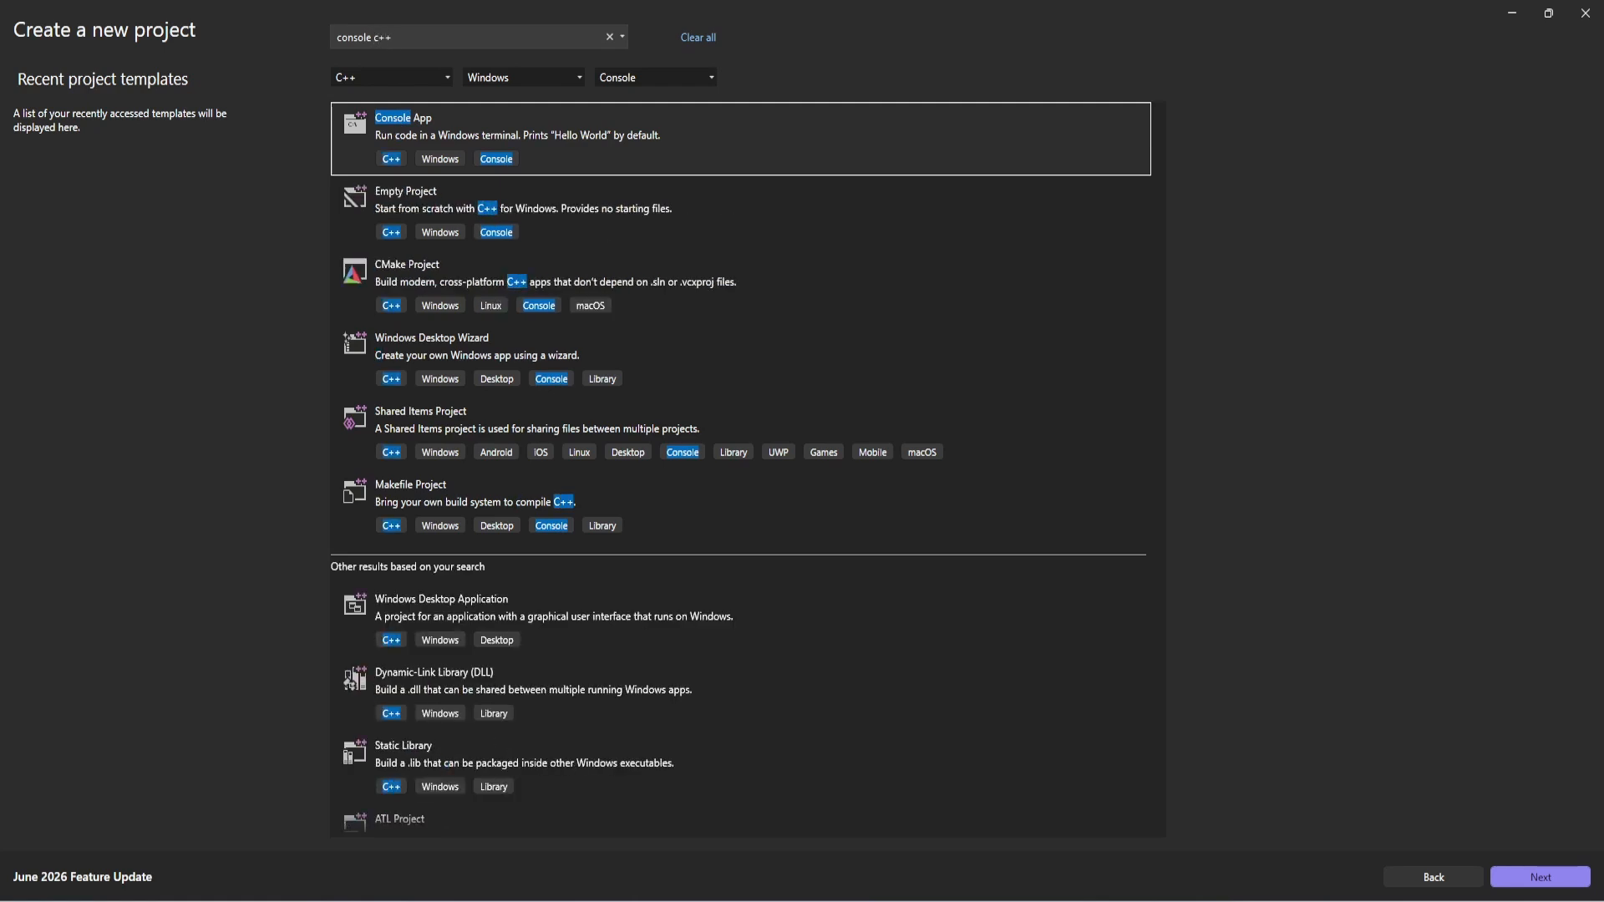
text( windows)
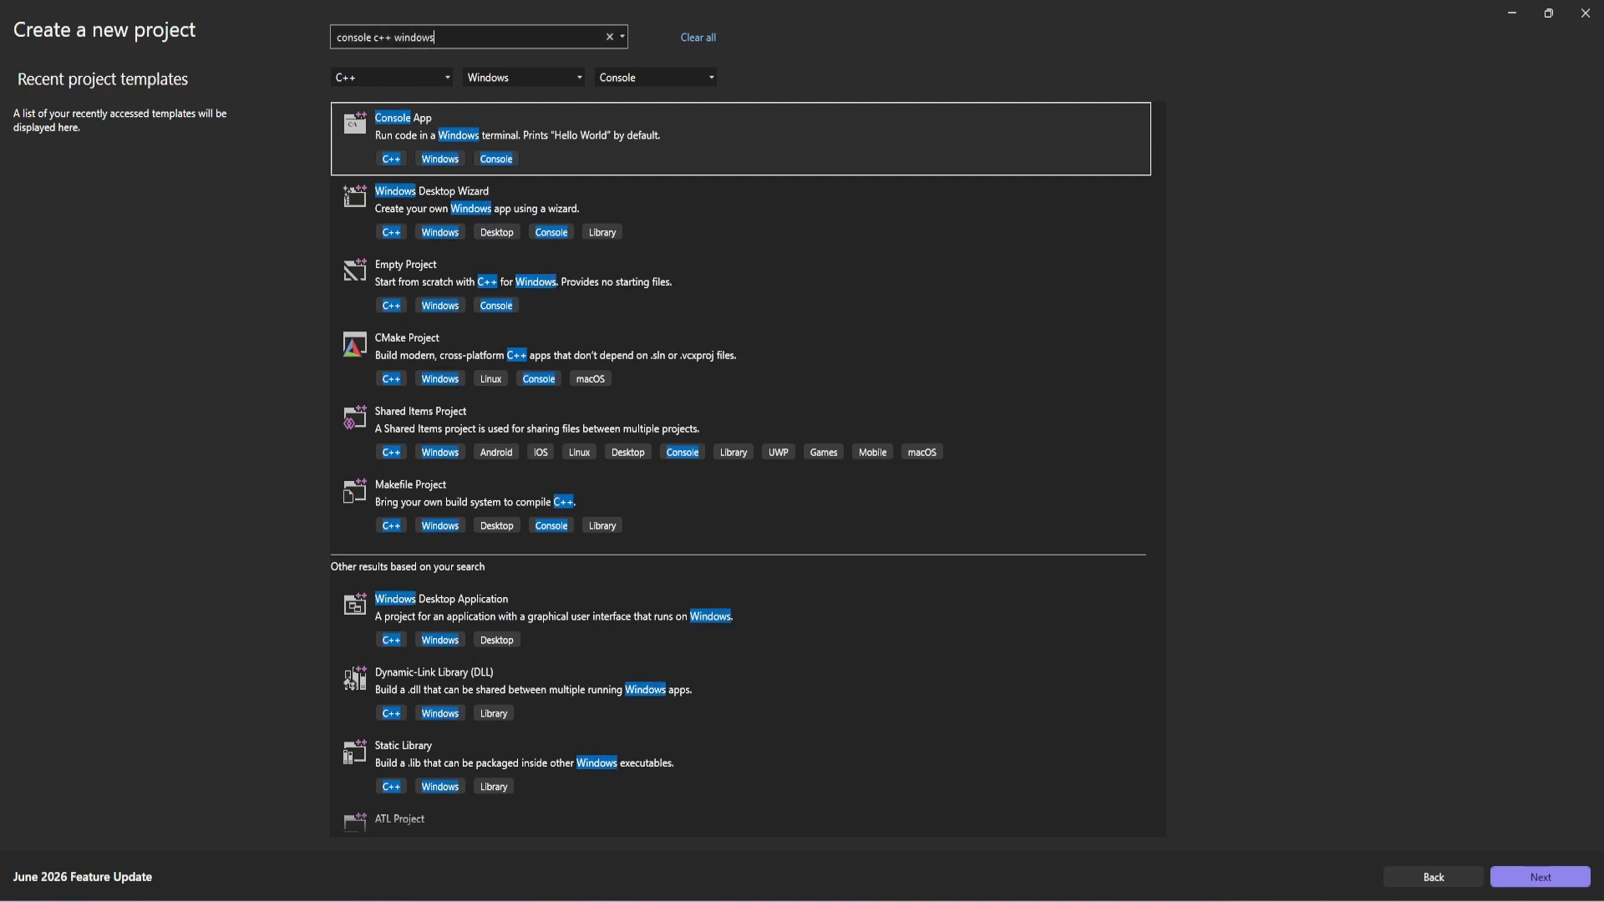
Reset the template filters to all platforms, all languages and all project types, keeping the search text
click(523, 77)
click(502, 99)
click(391, 77)
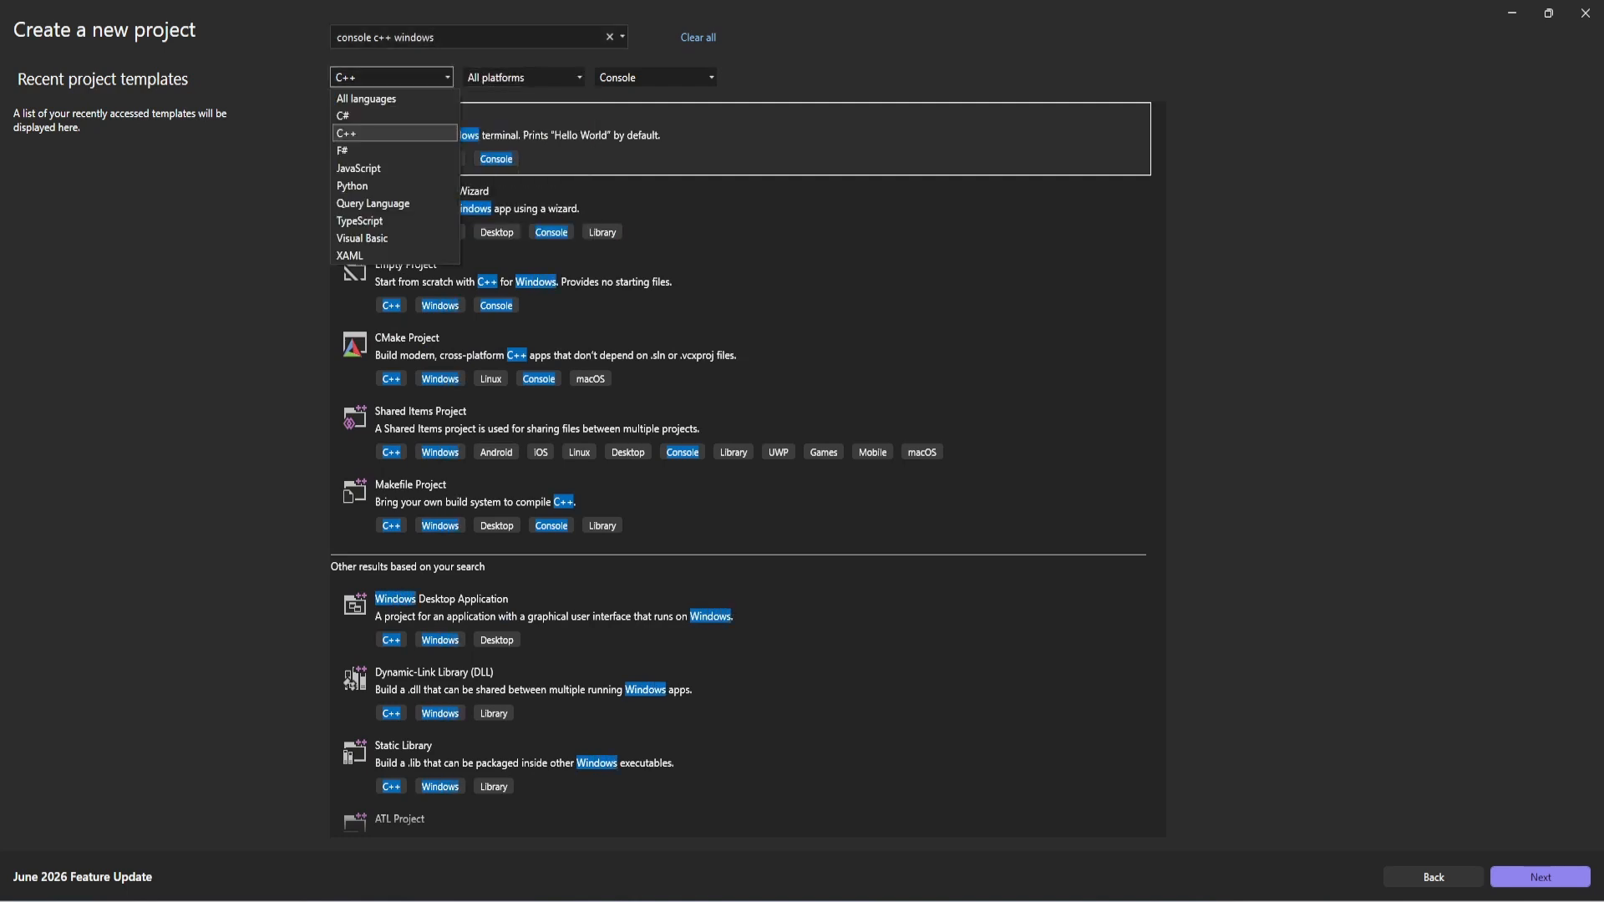
click(360, 92)
click(656, 77)
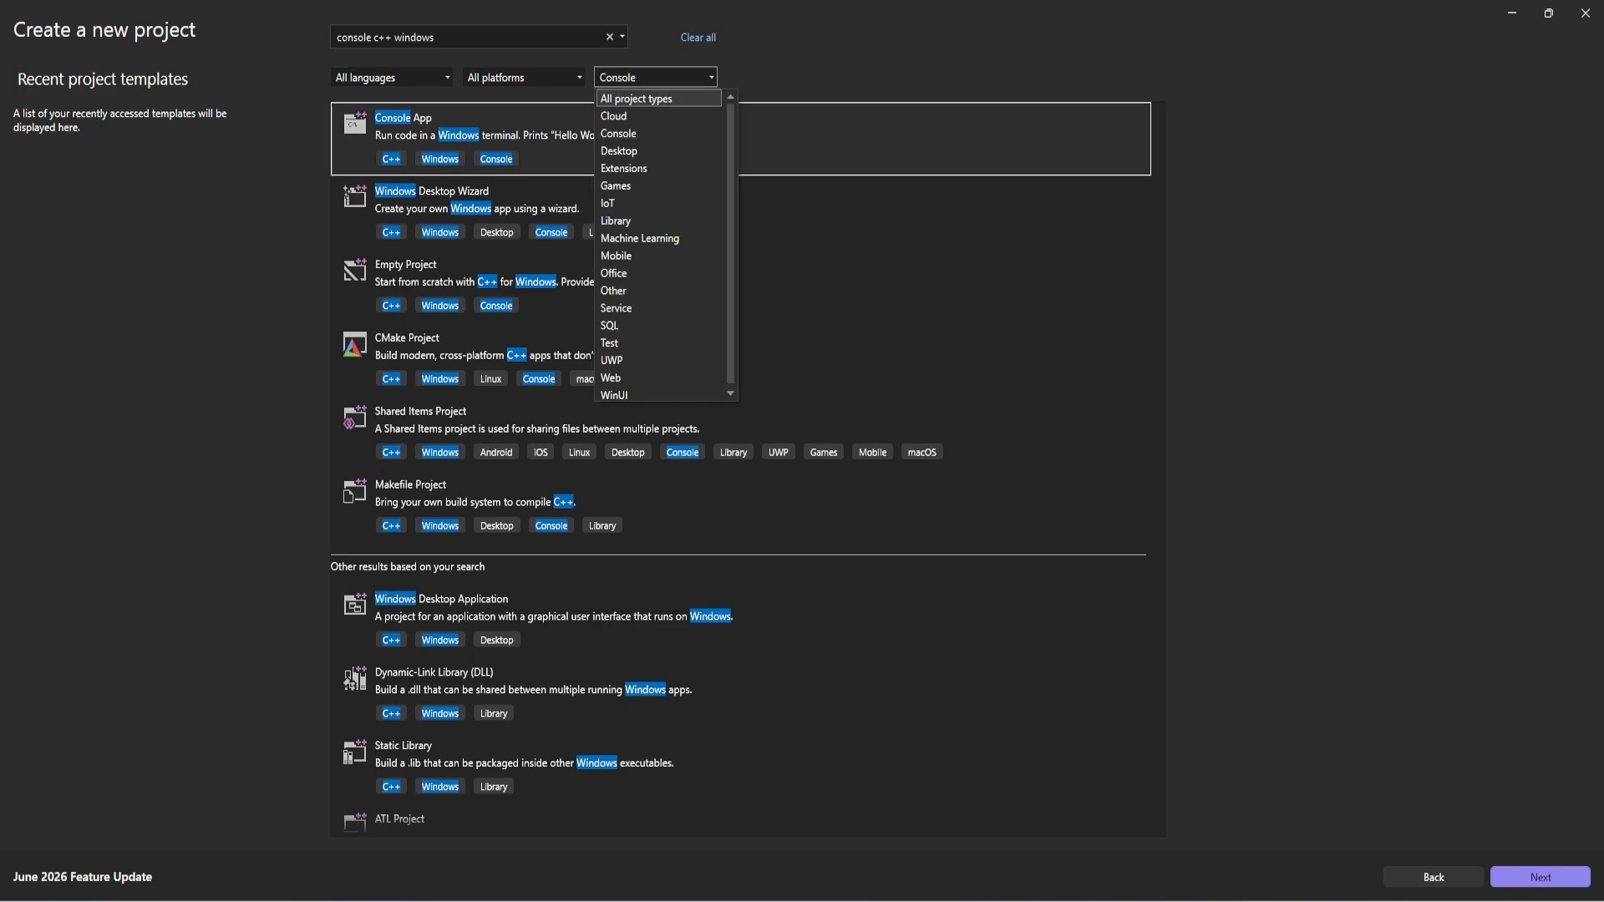
click(635, 97)
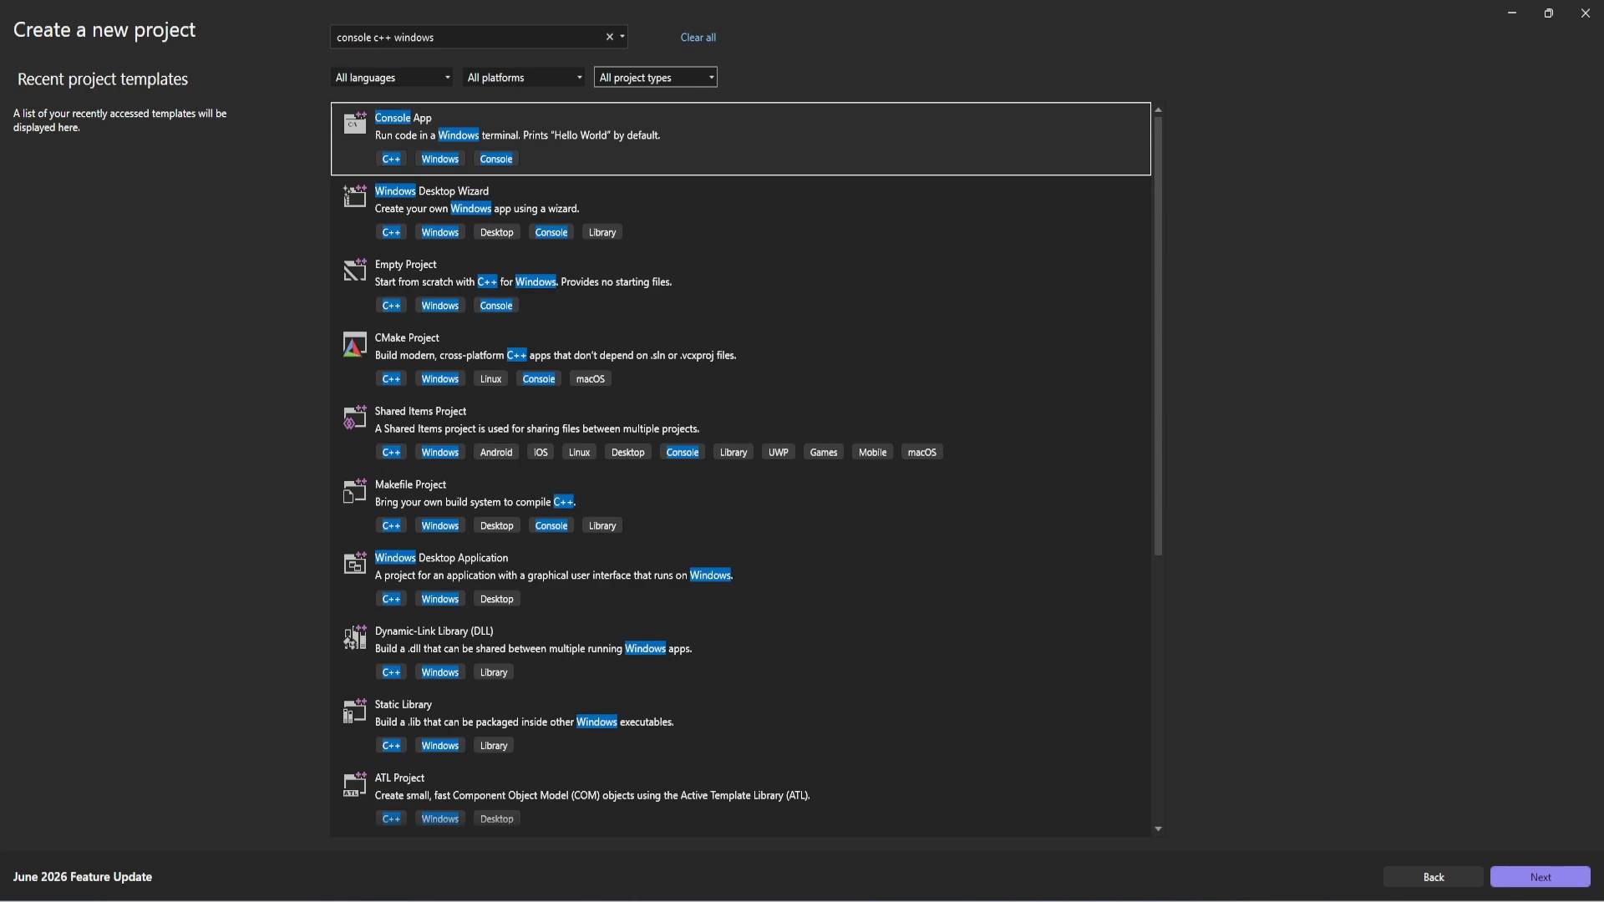
Choose the C++ Console App template for Windows and name the project TestApp
click(585, 138)
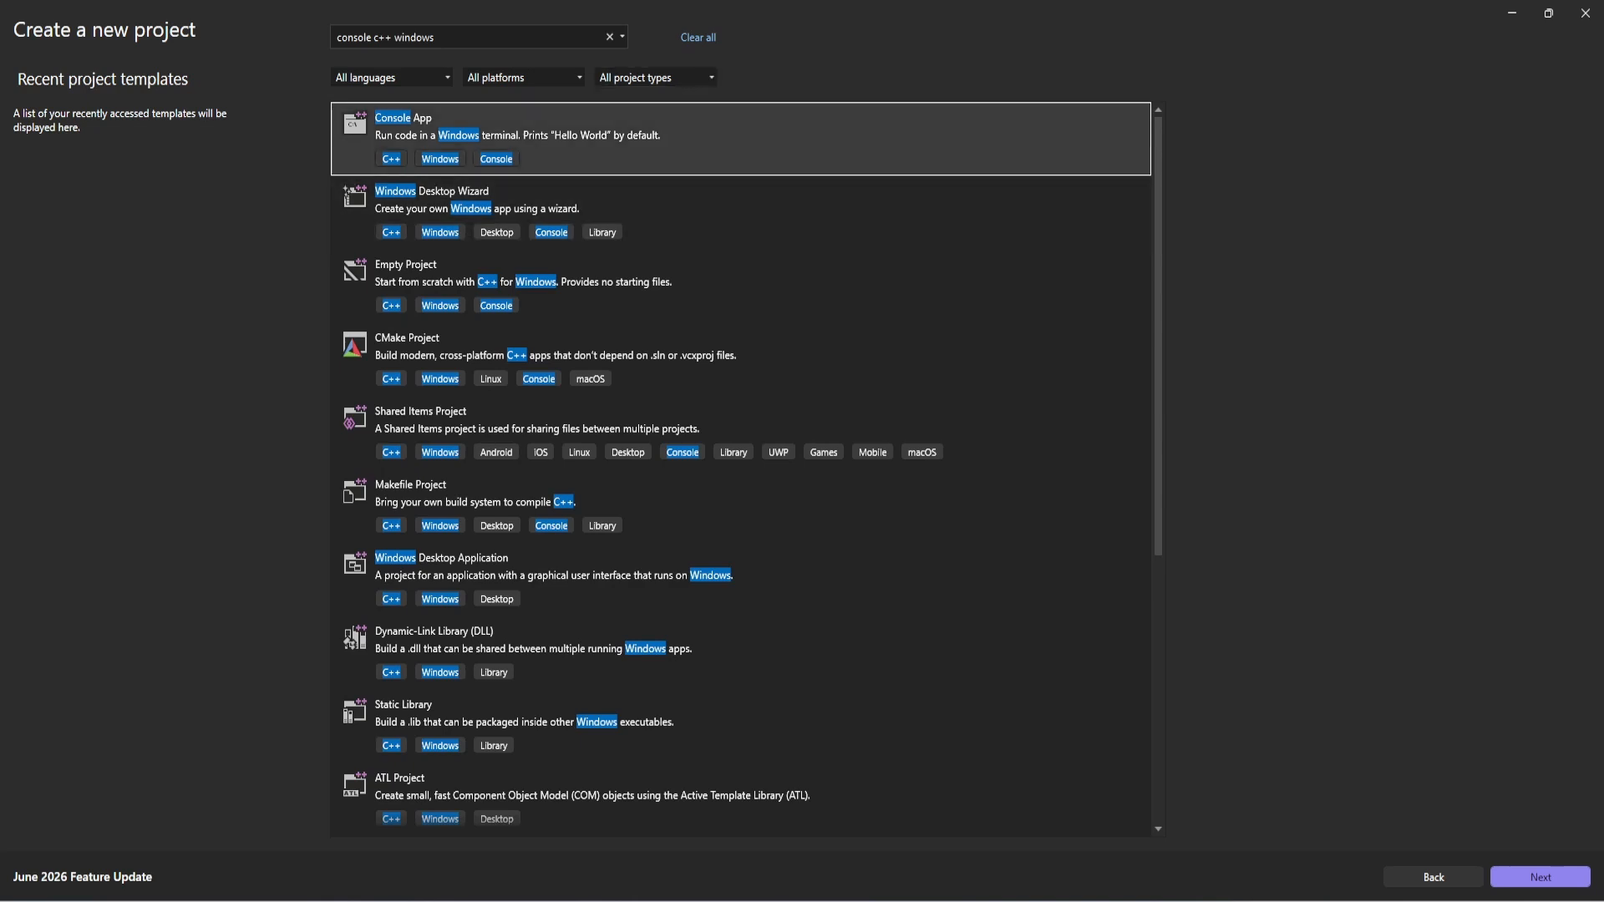
key(Return)
text(Test)
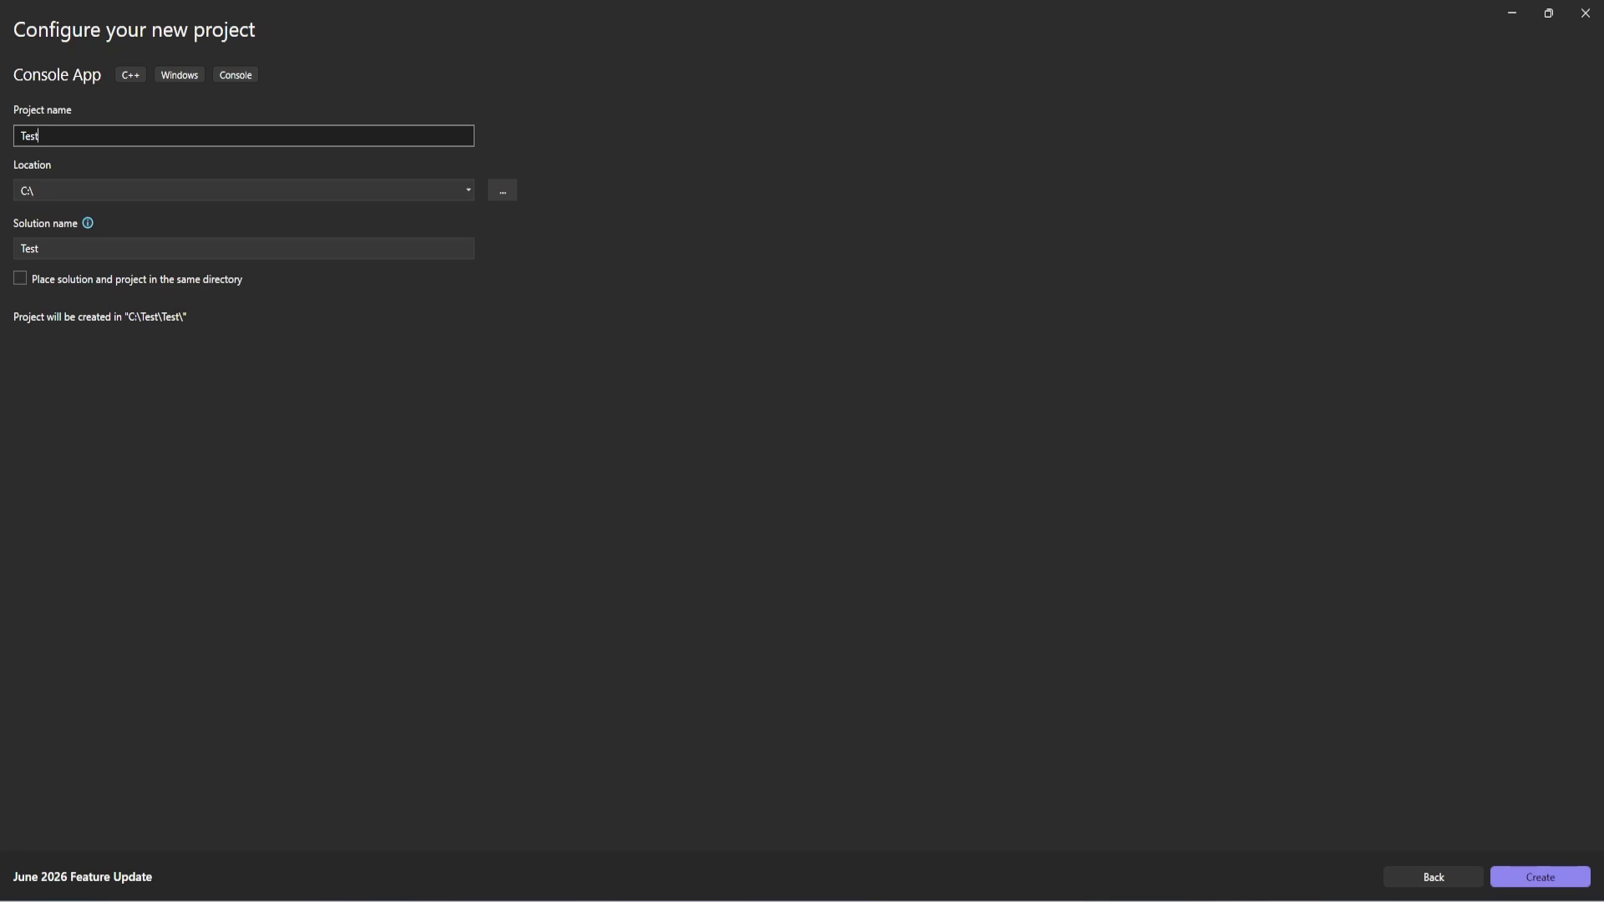
text(App)
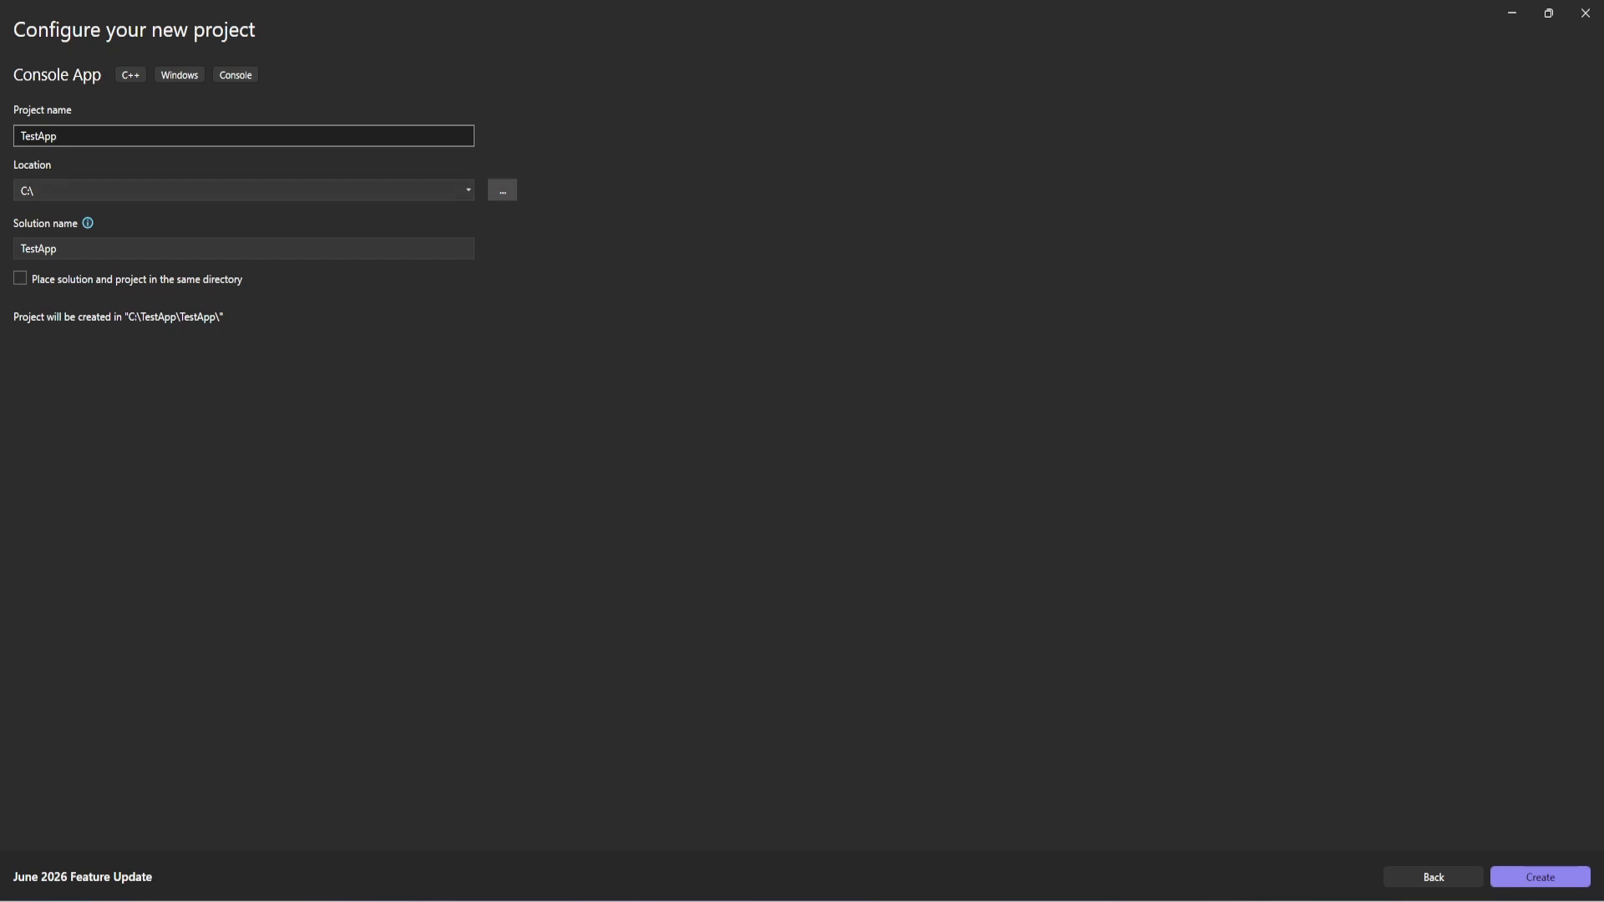
Set the project location to the C:\Temp folder
click(502, 191)
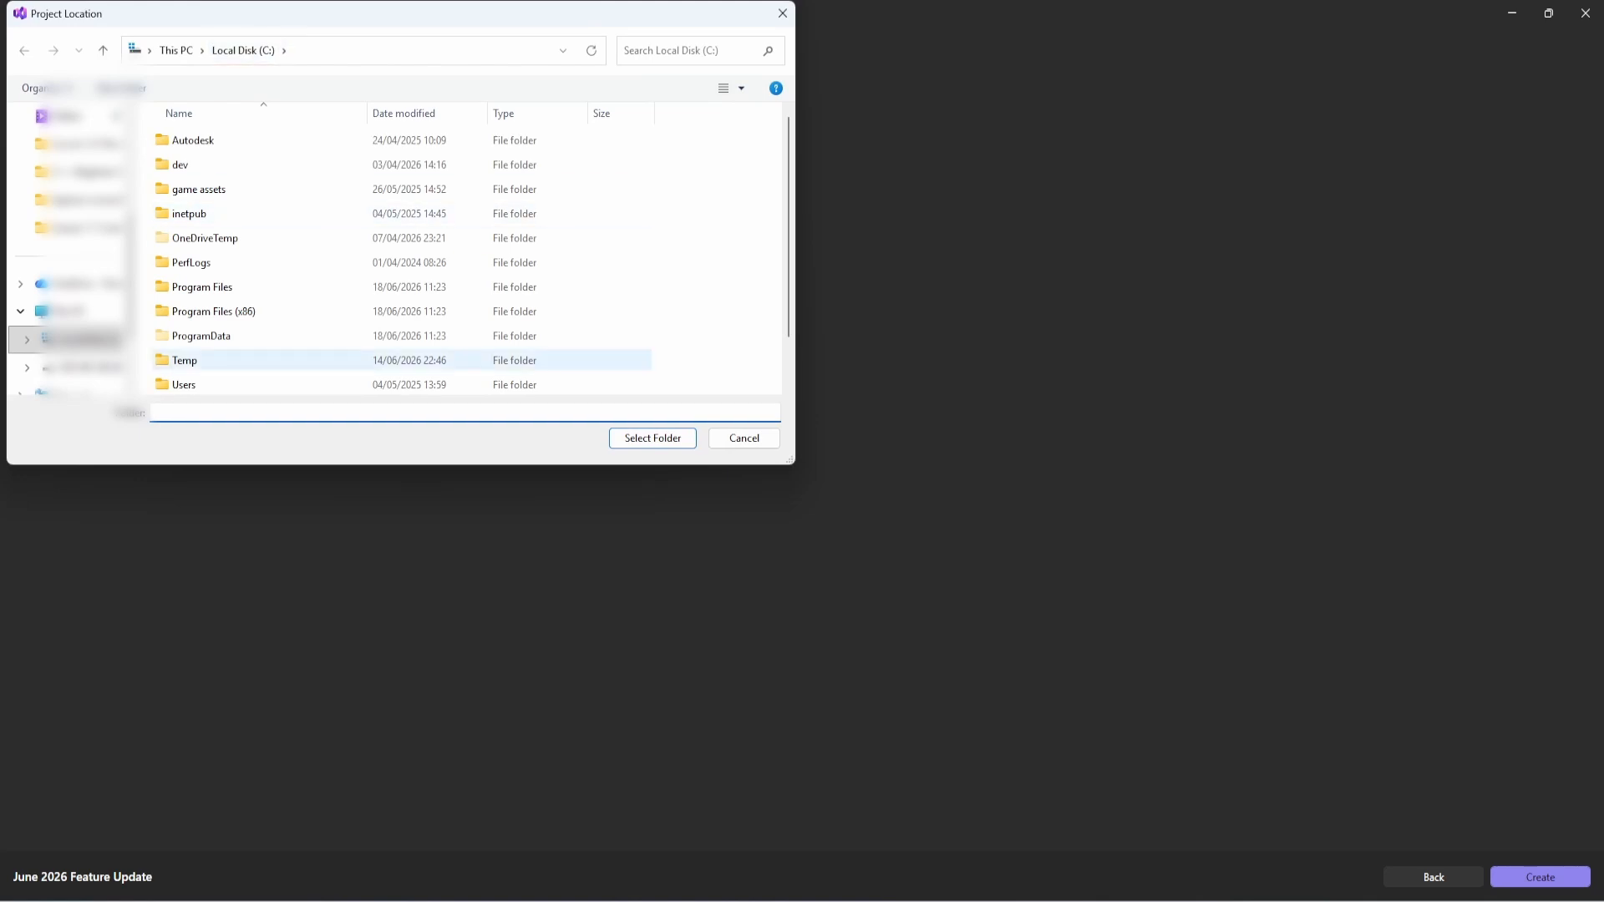
double_click(185, 360)
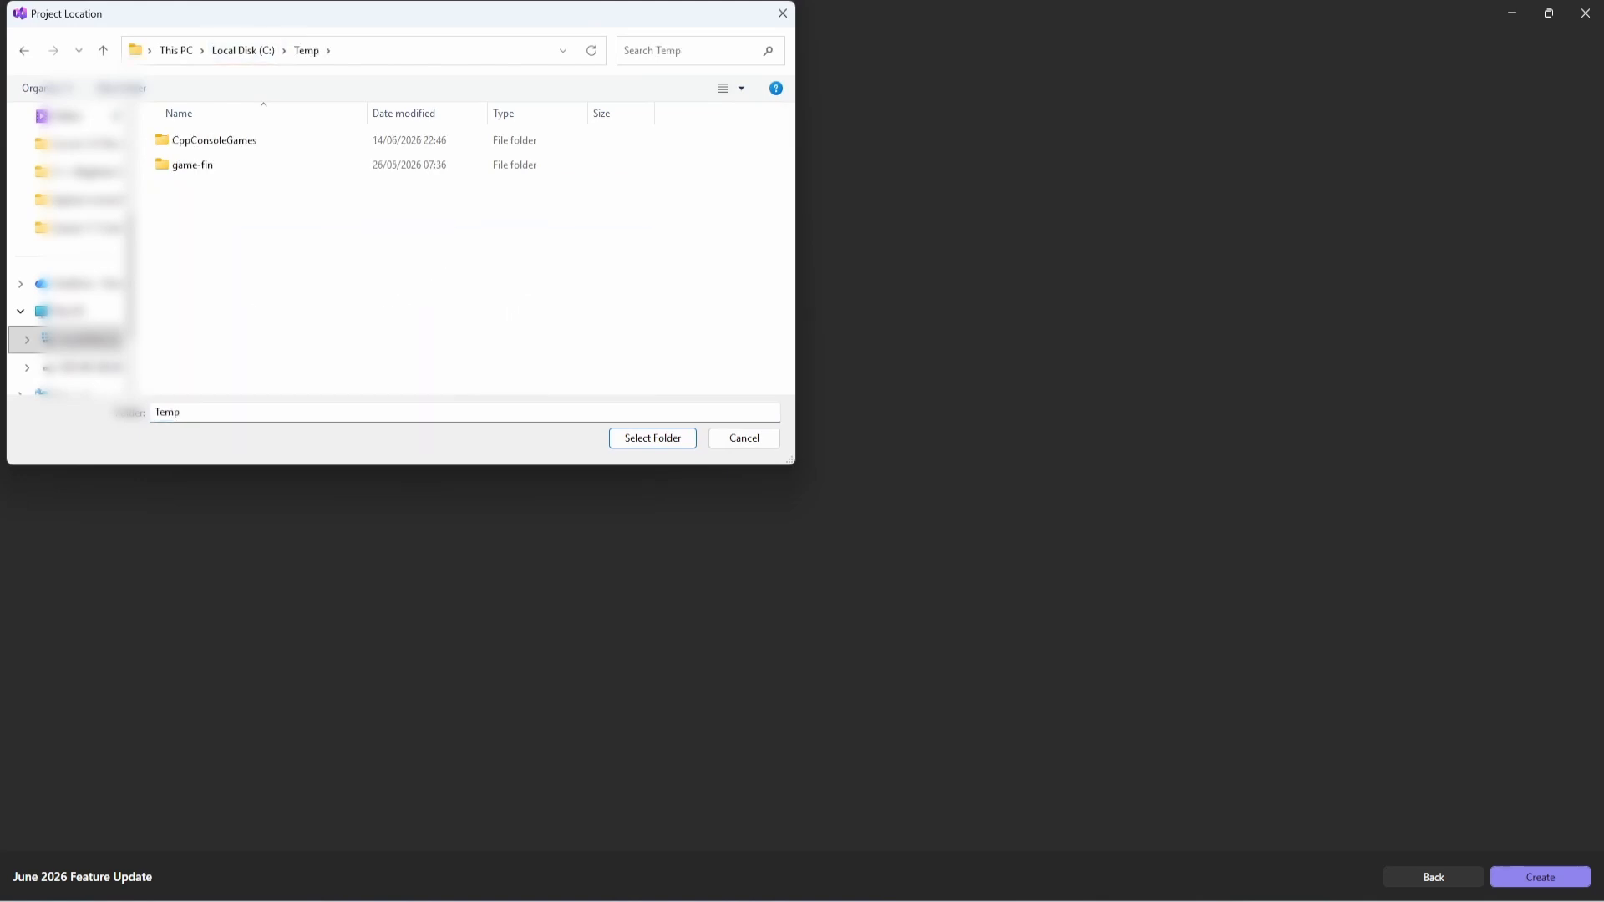
key(Return)
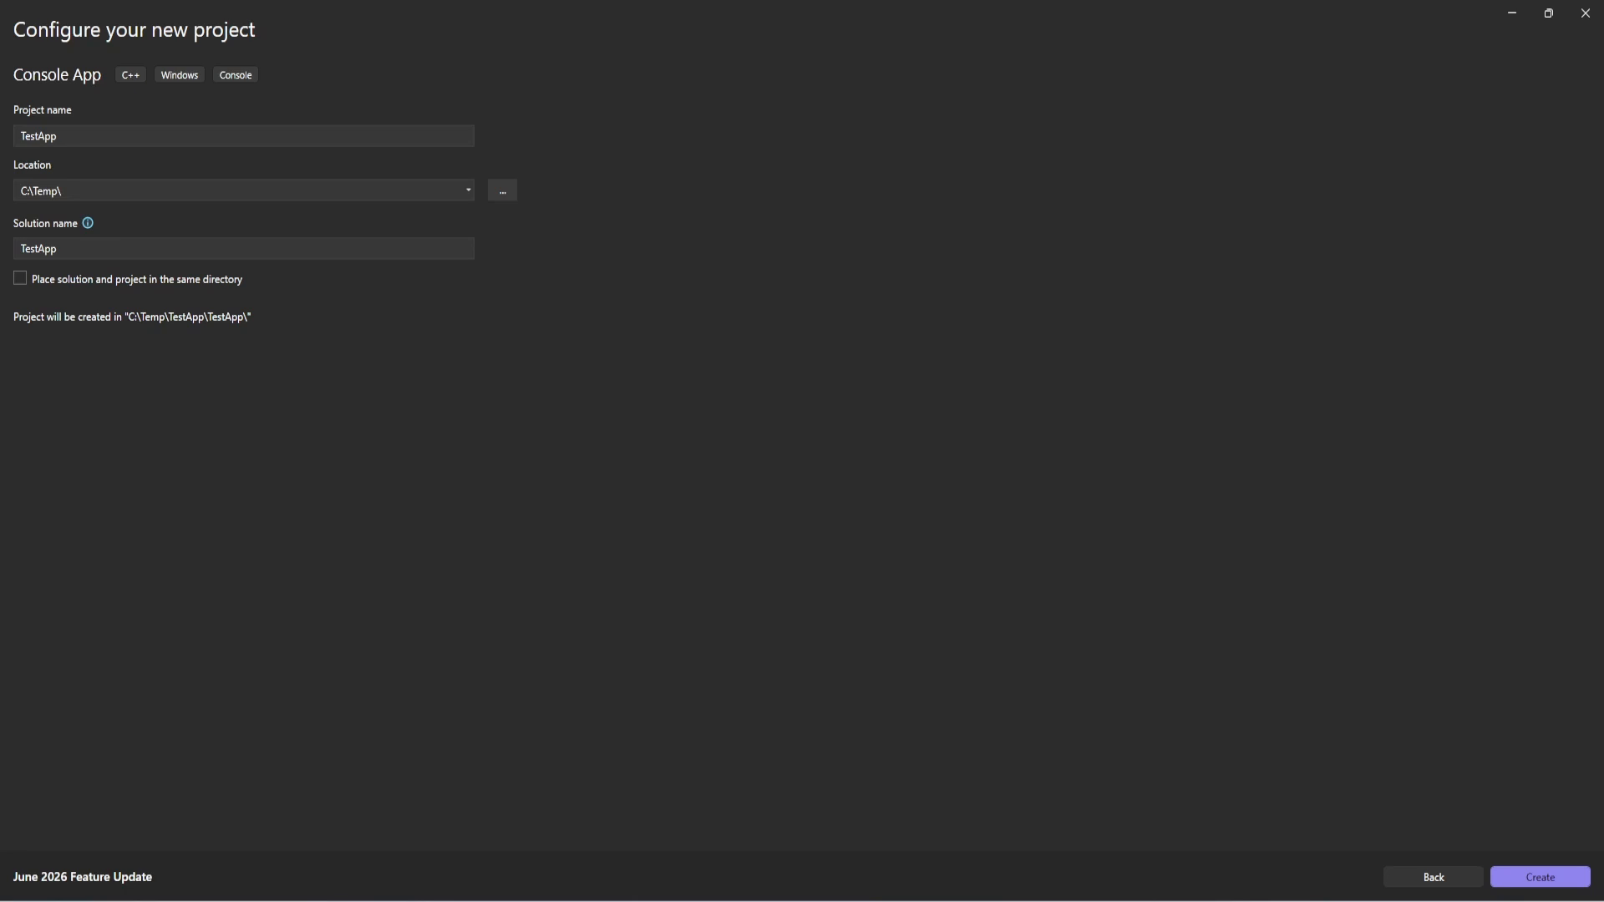
Name the solution Solution-TestApp and create the project
click(59, 249)
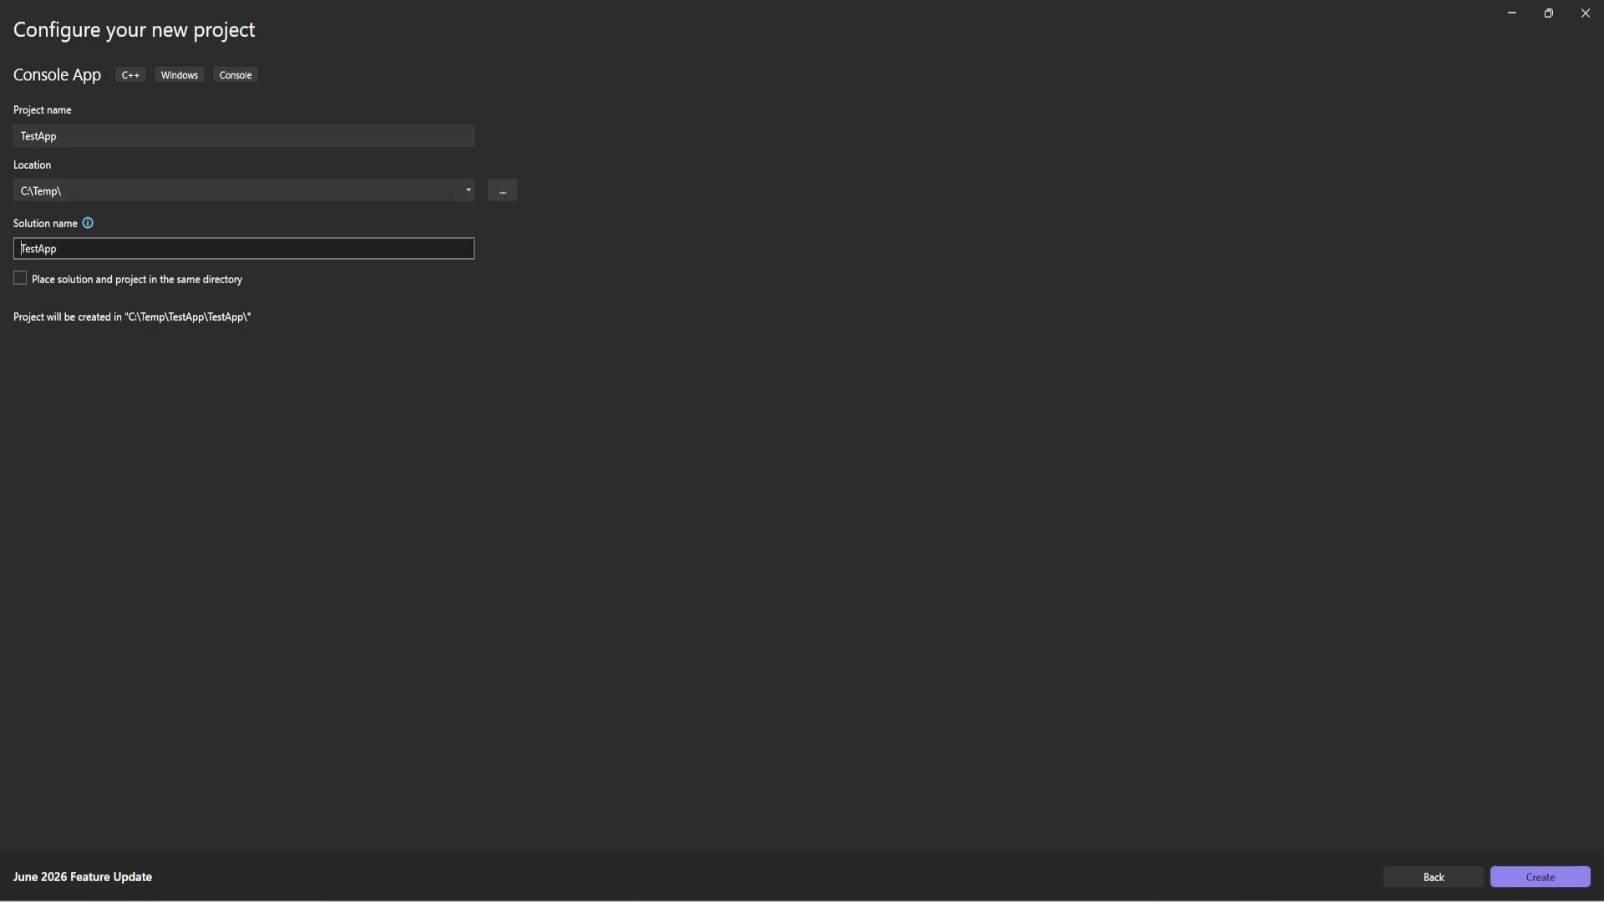
text(Solution)
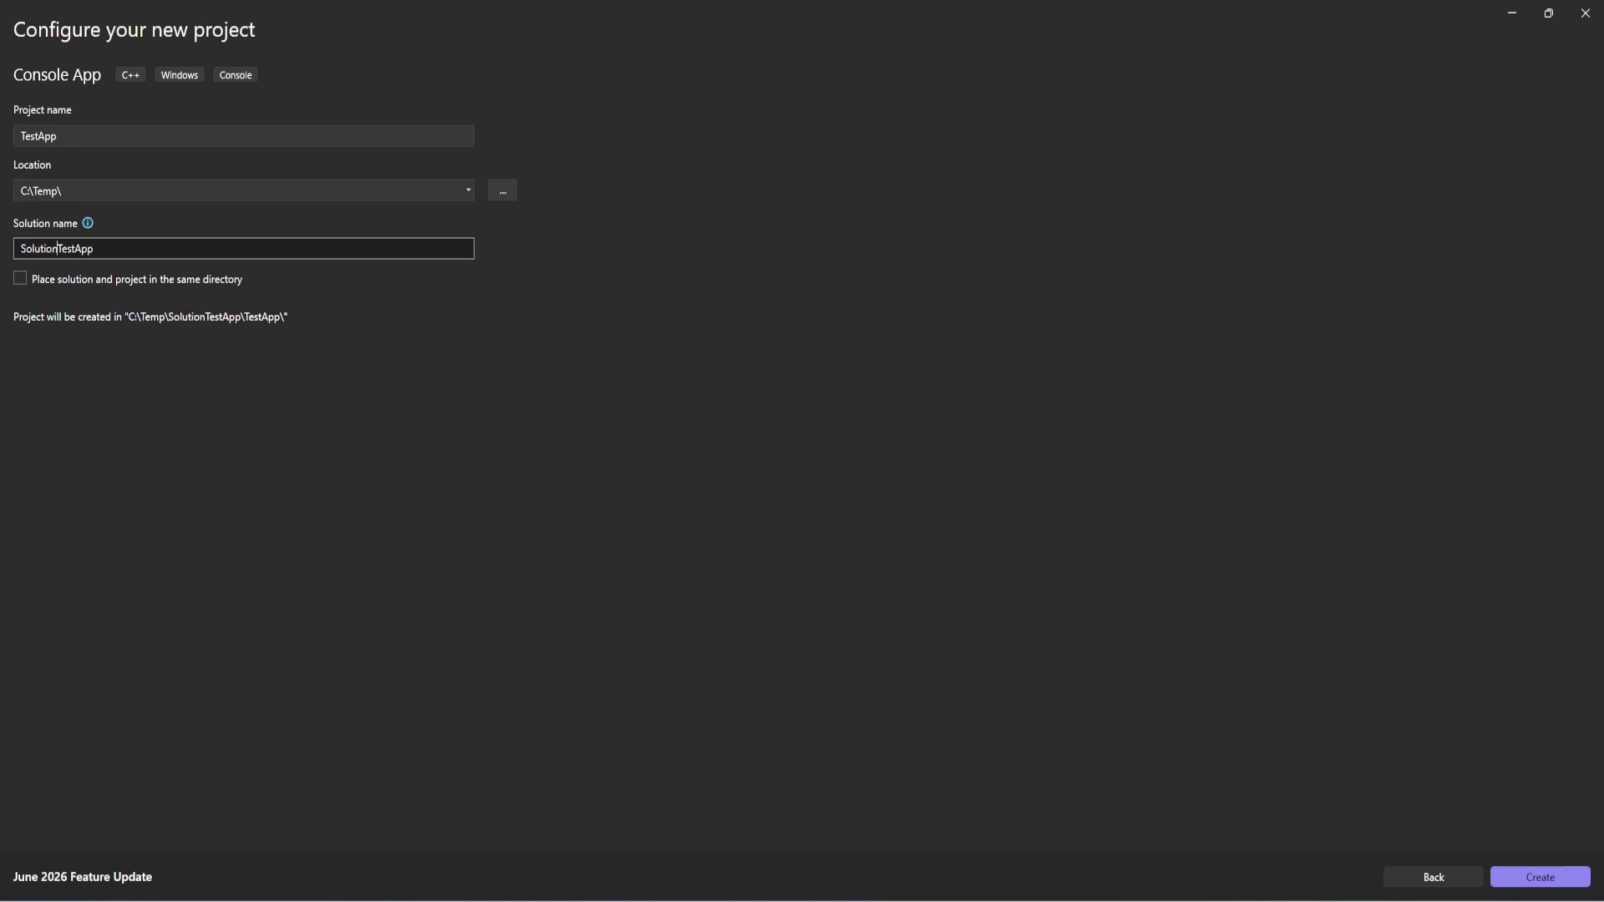
text(-)
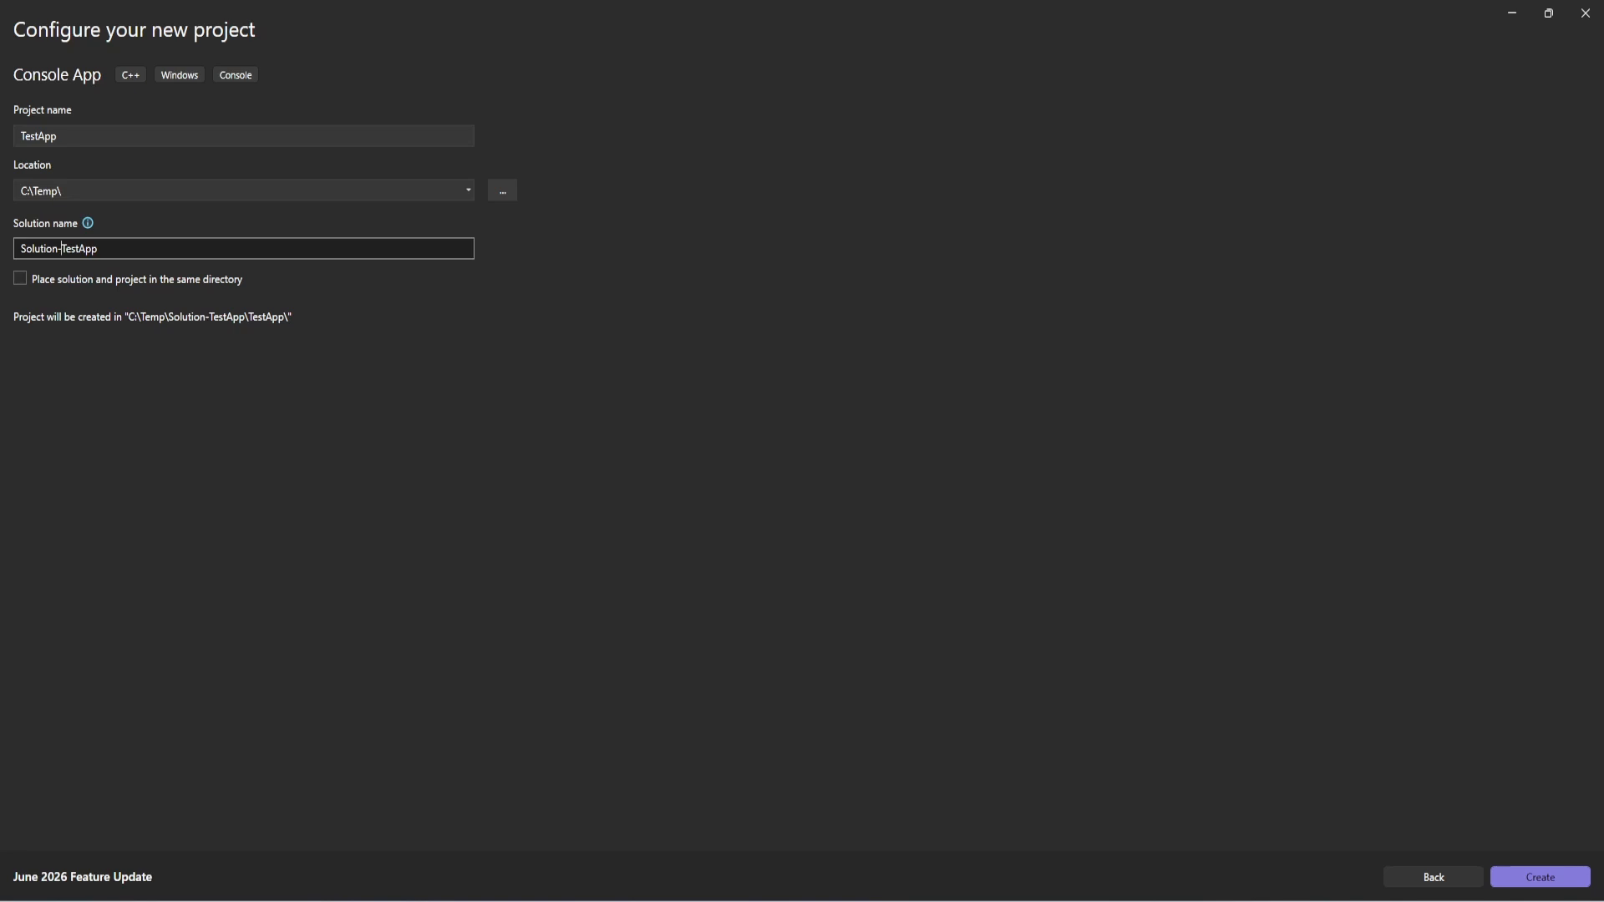
key(Return)
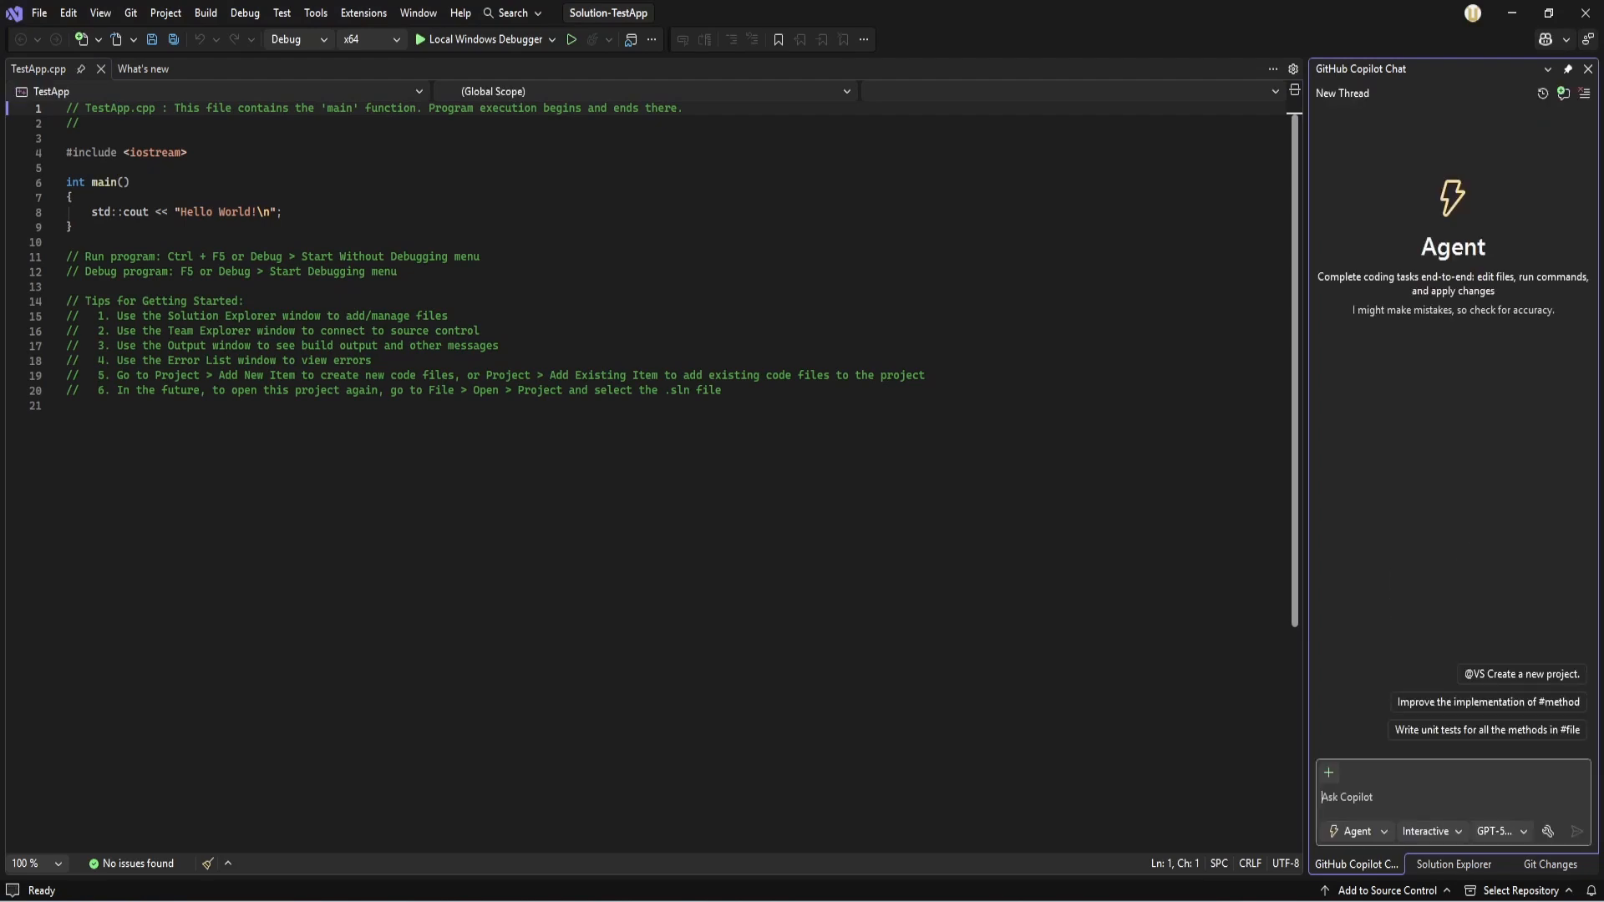
Switch to File Explorer, inspect the contents of C:\Temp\Solution-TestApp, and minimize the window
key(super+e)
click(134, 758)
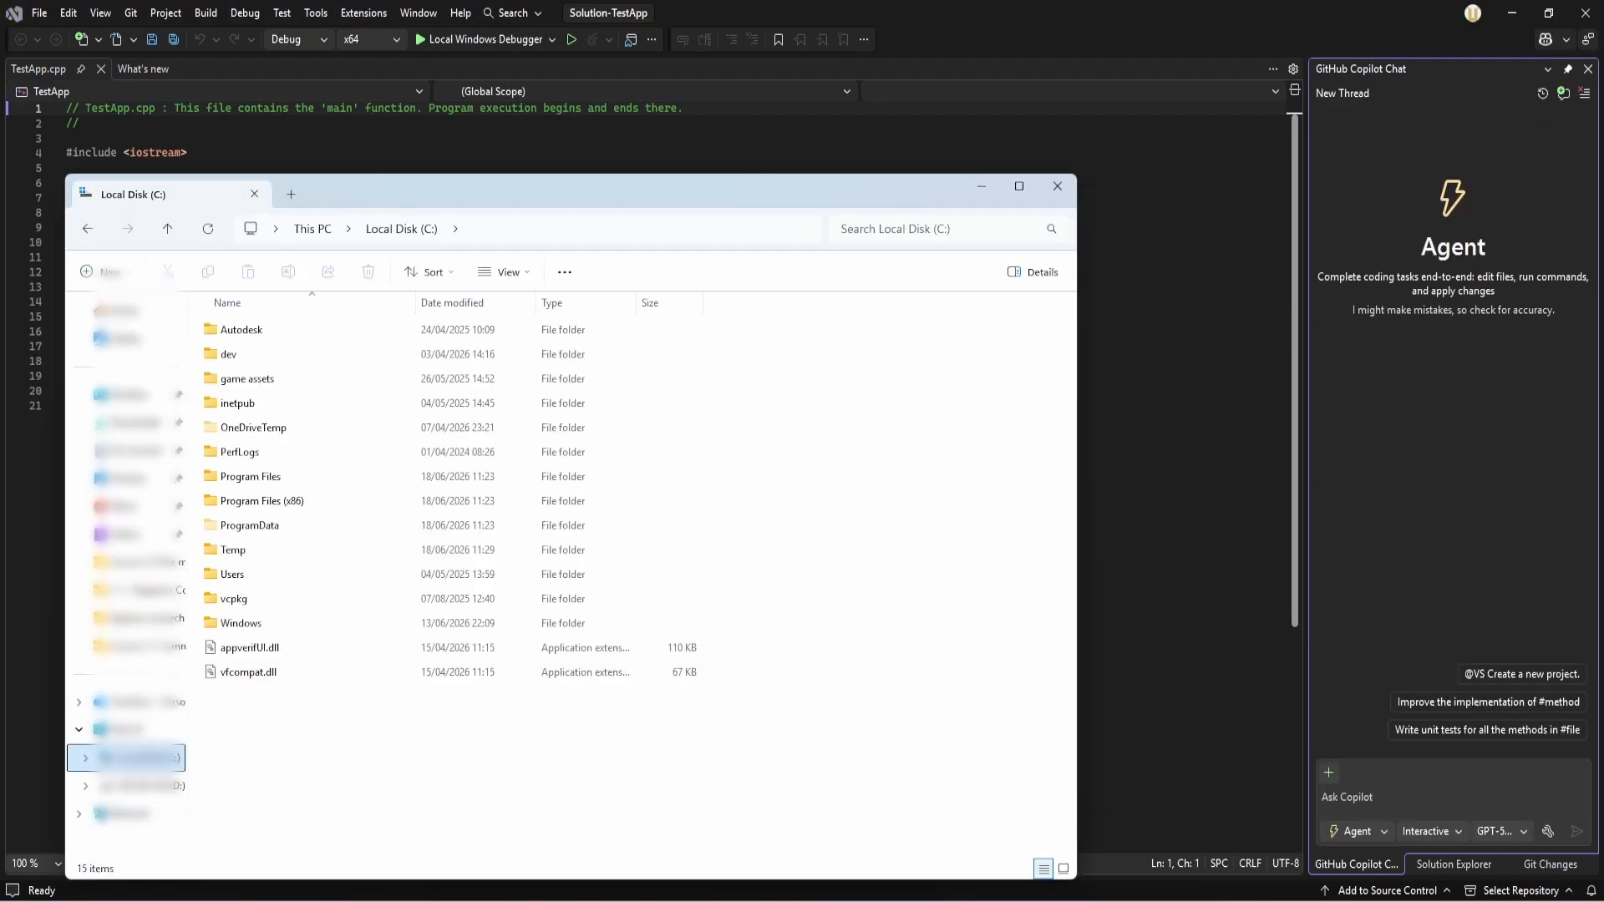
double_click(234, 549)
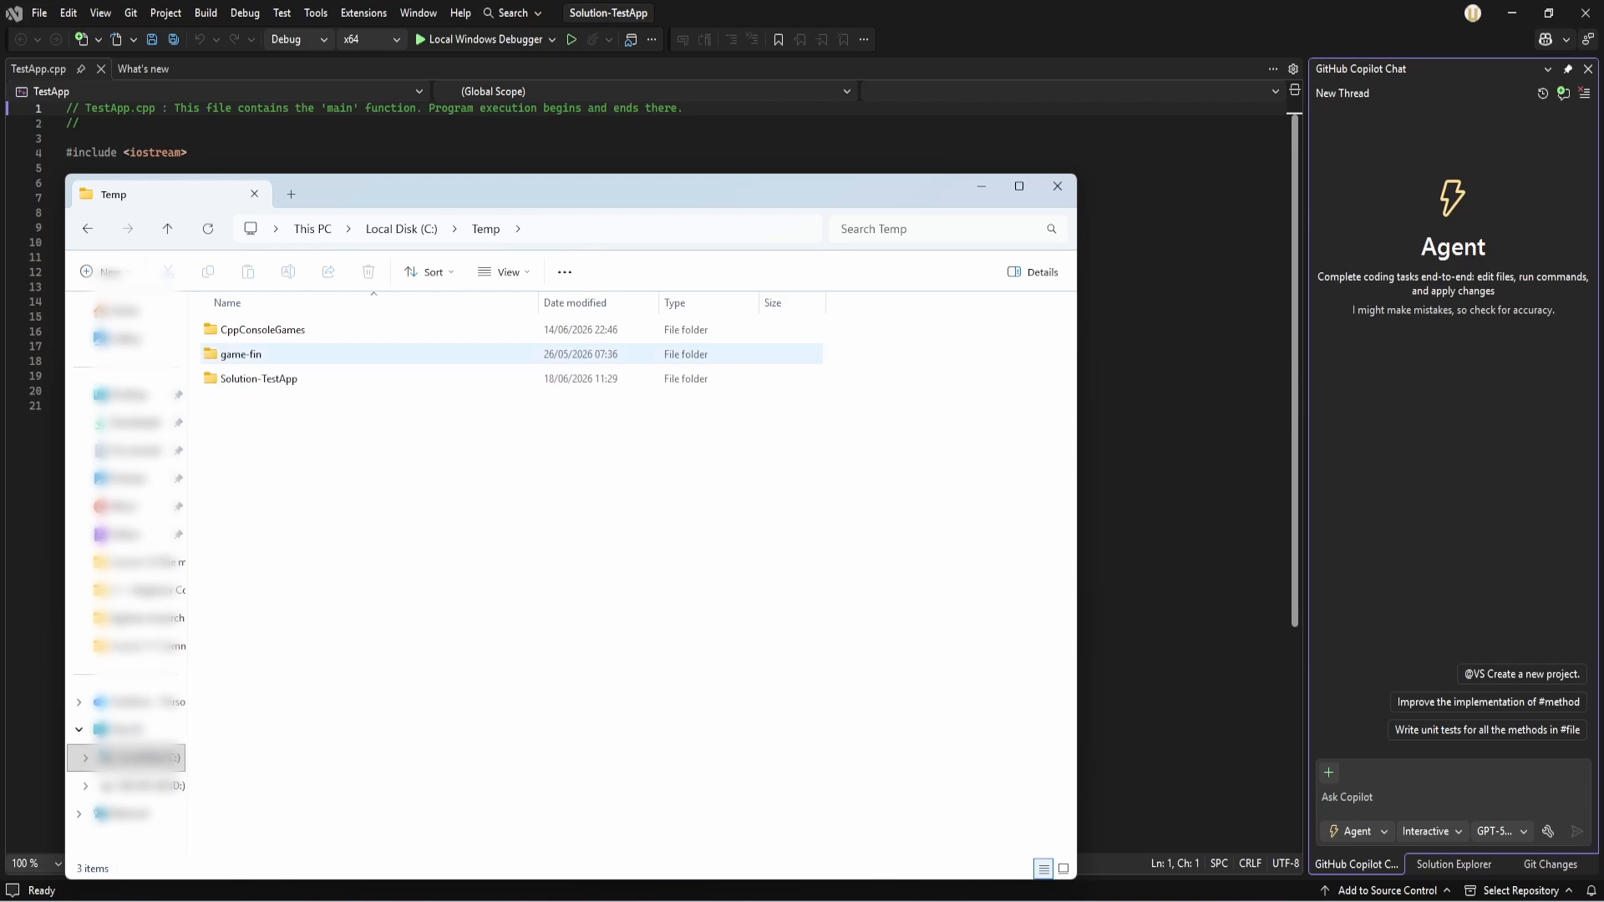
click(259, 379)
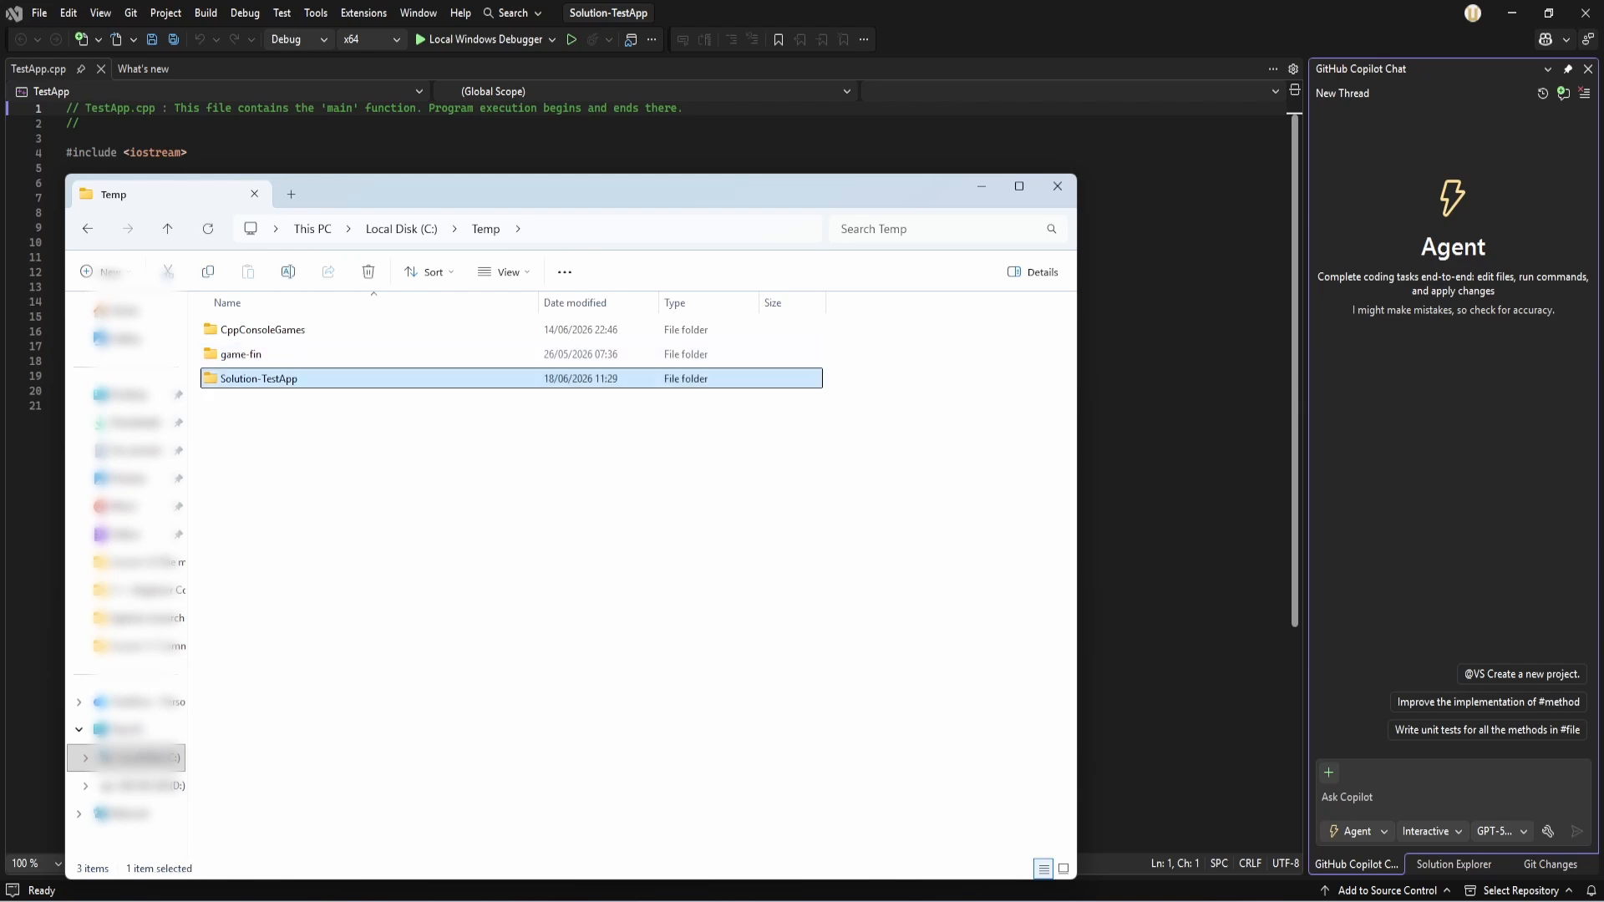
double_click(259, 380)
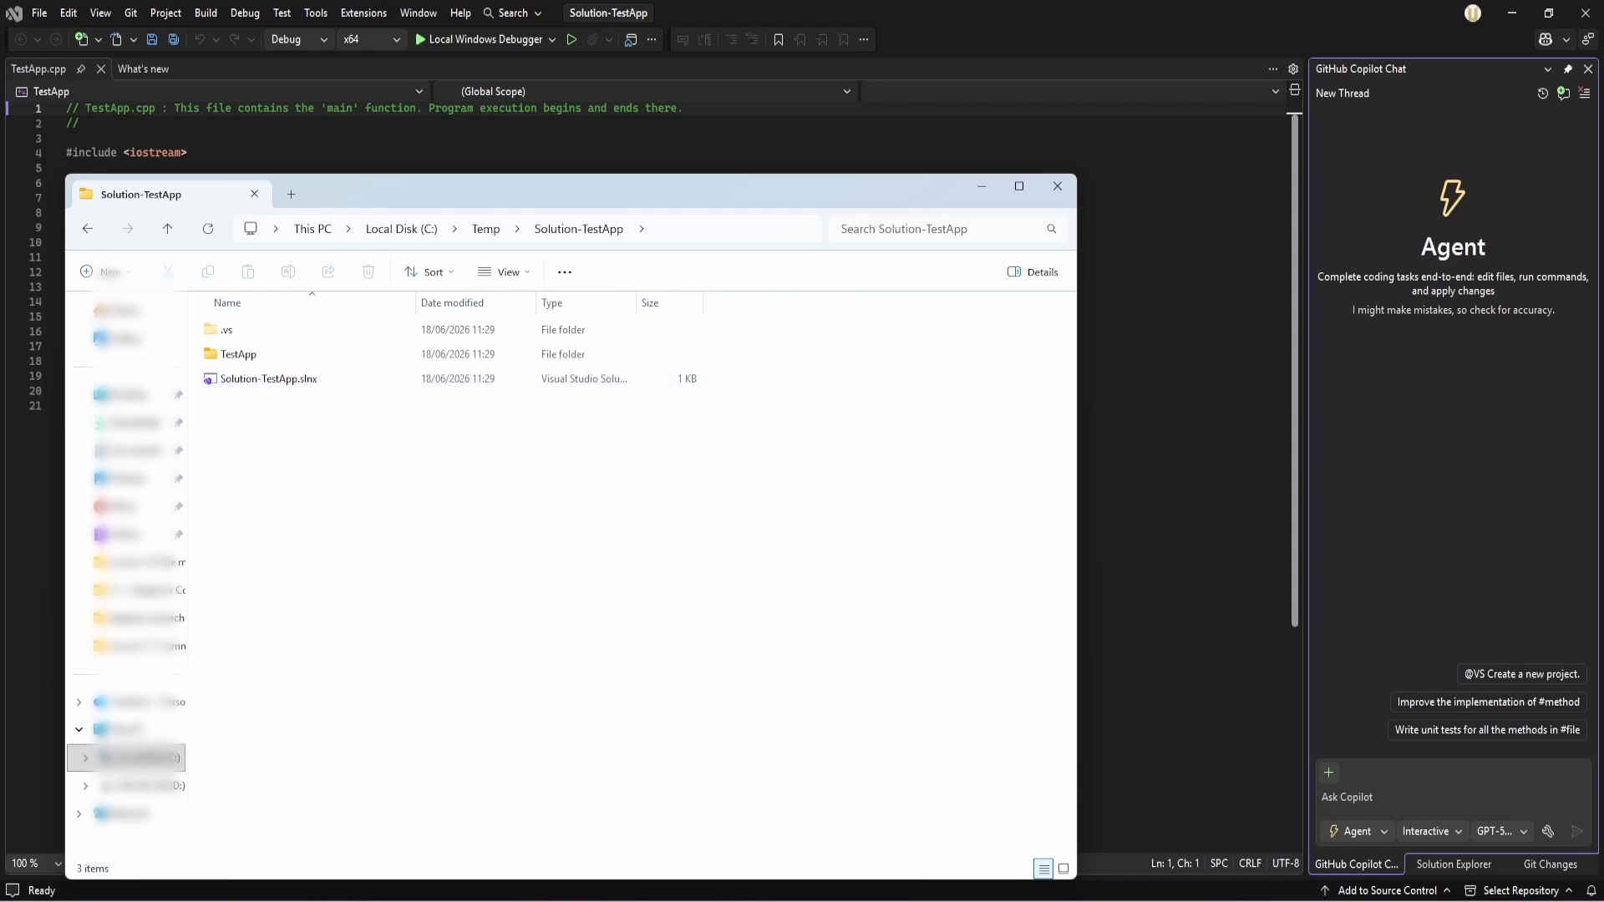
click(982, 186)
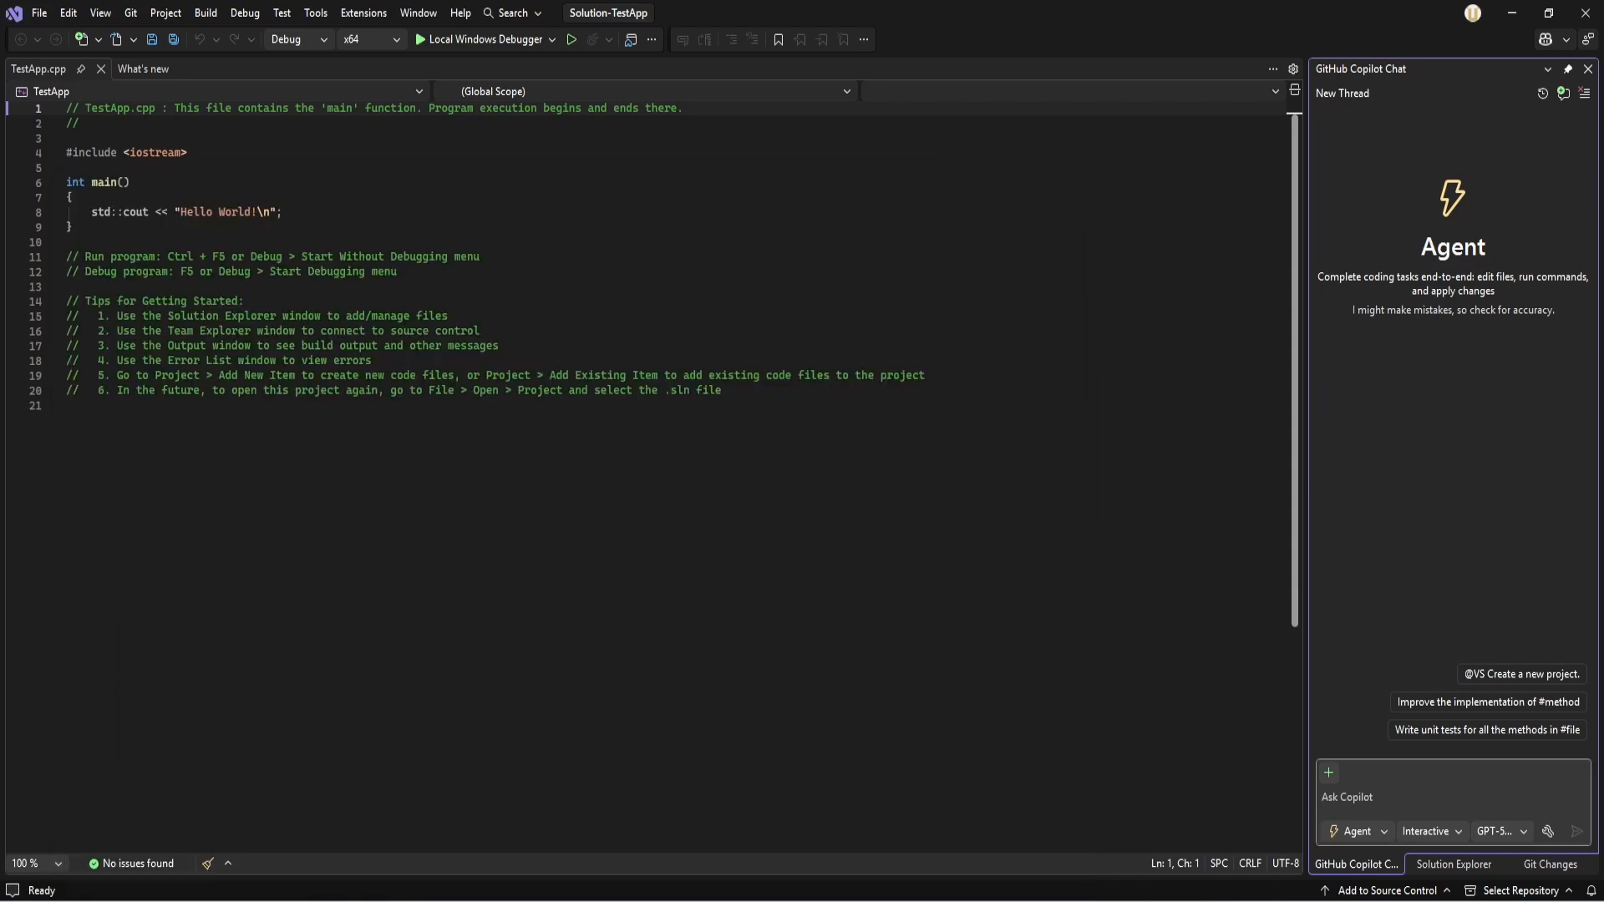
Examine the main function and the comments on running and debugging the program in TestApp.cpp
click(67, 407)
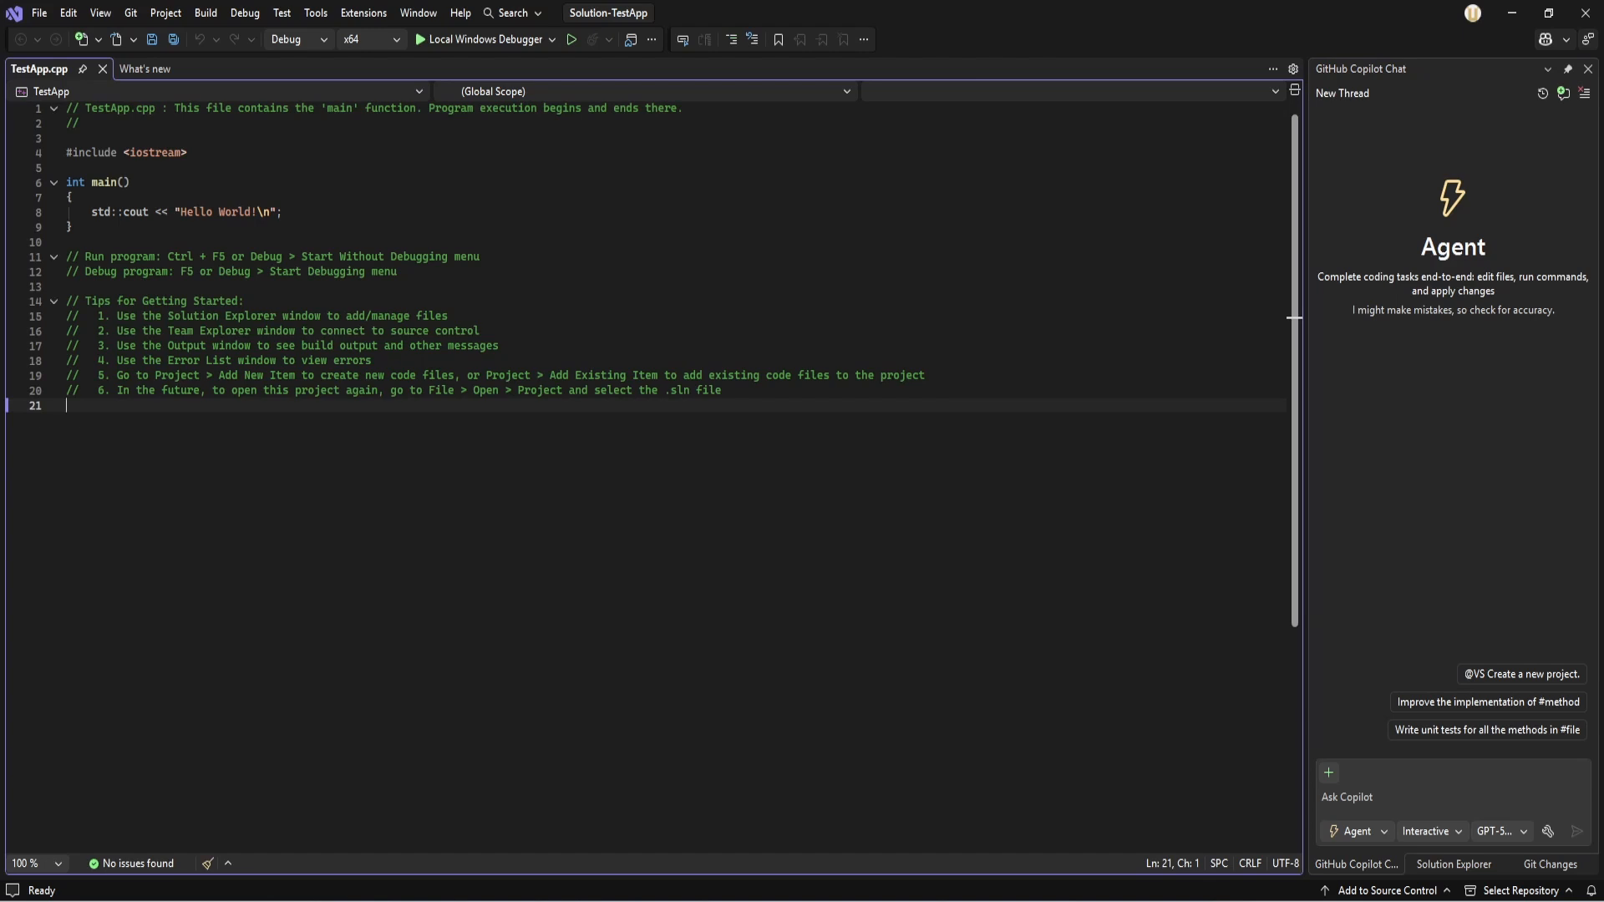
drag(66, 182, 72, 226)
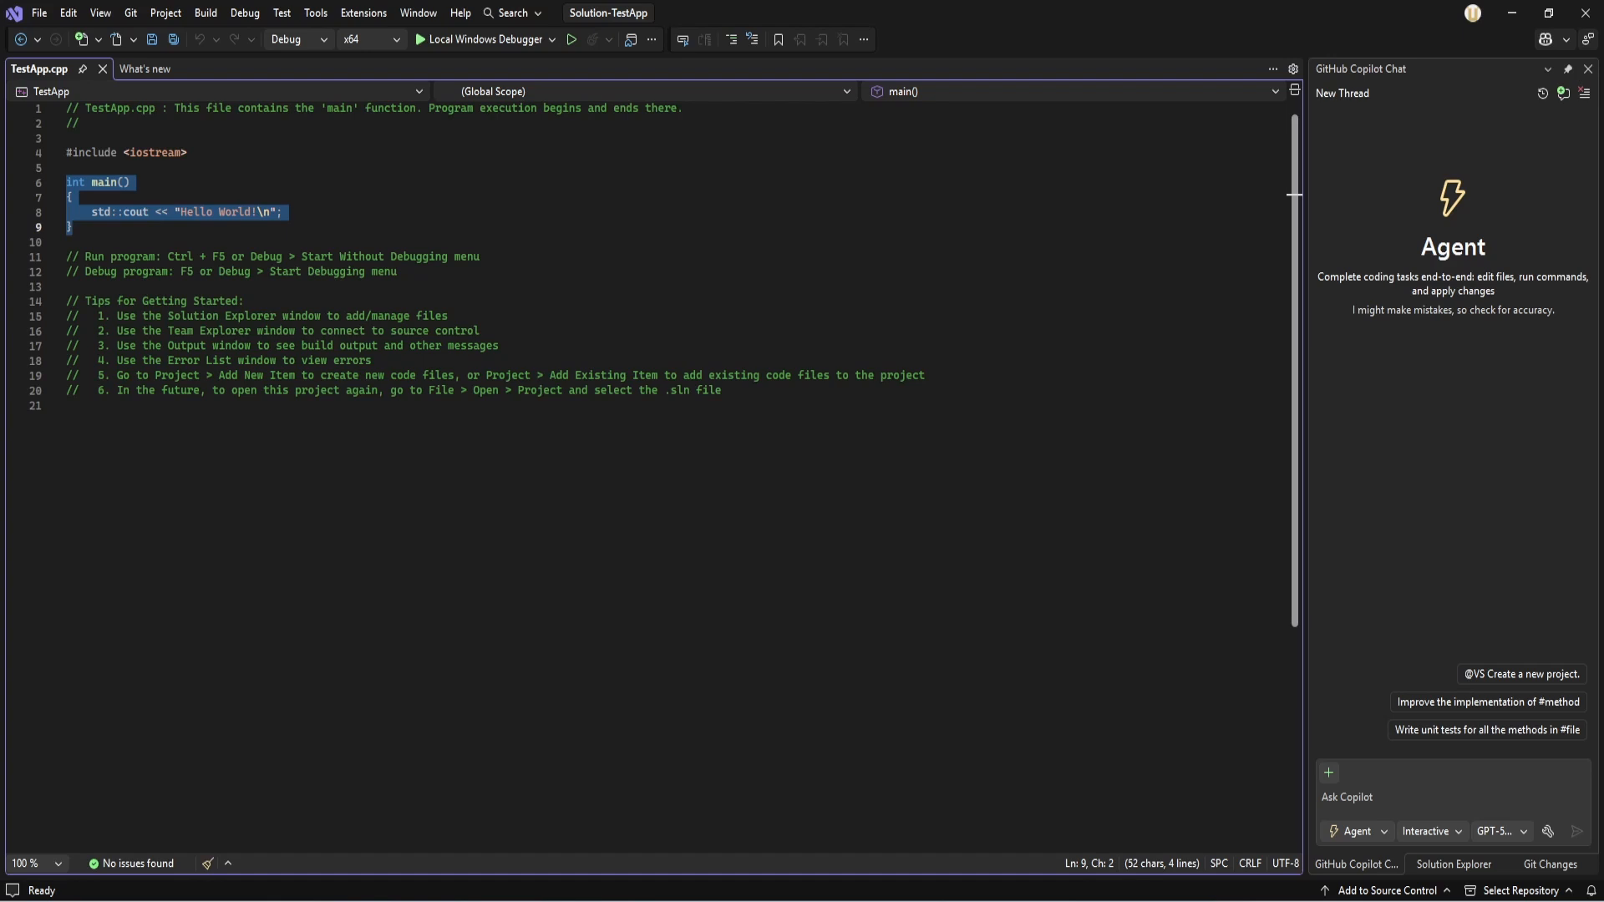
click(74, 198)
drag(80, 256, 481, 257)
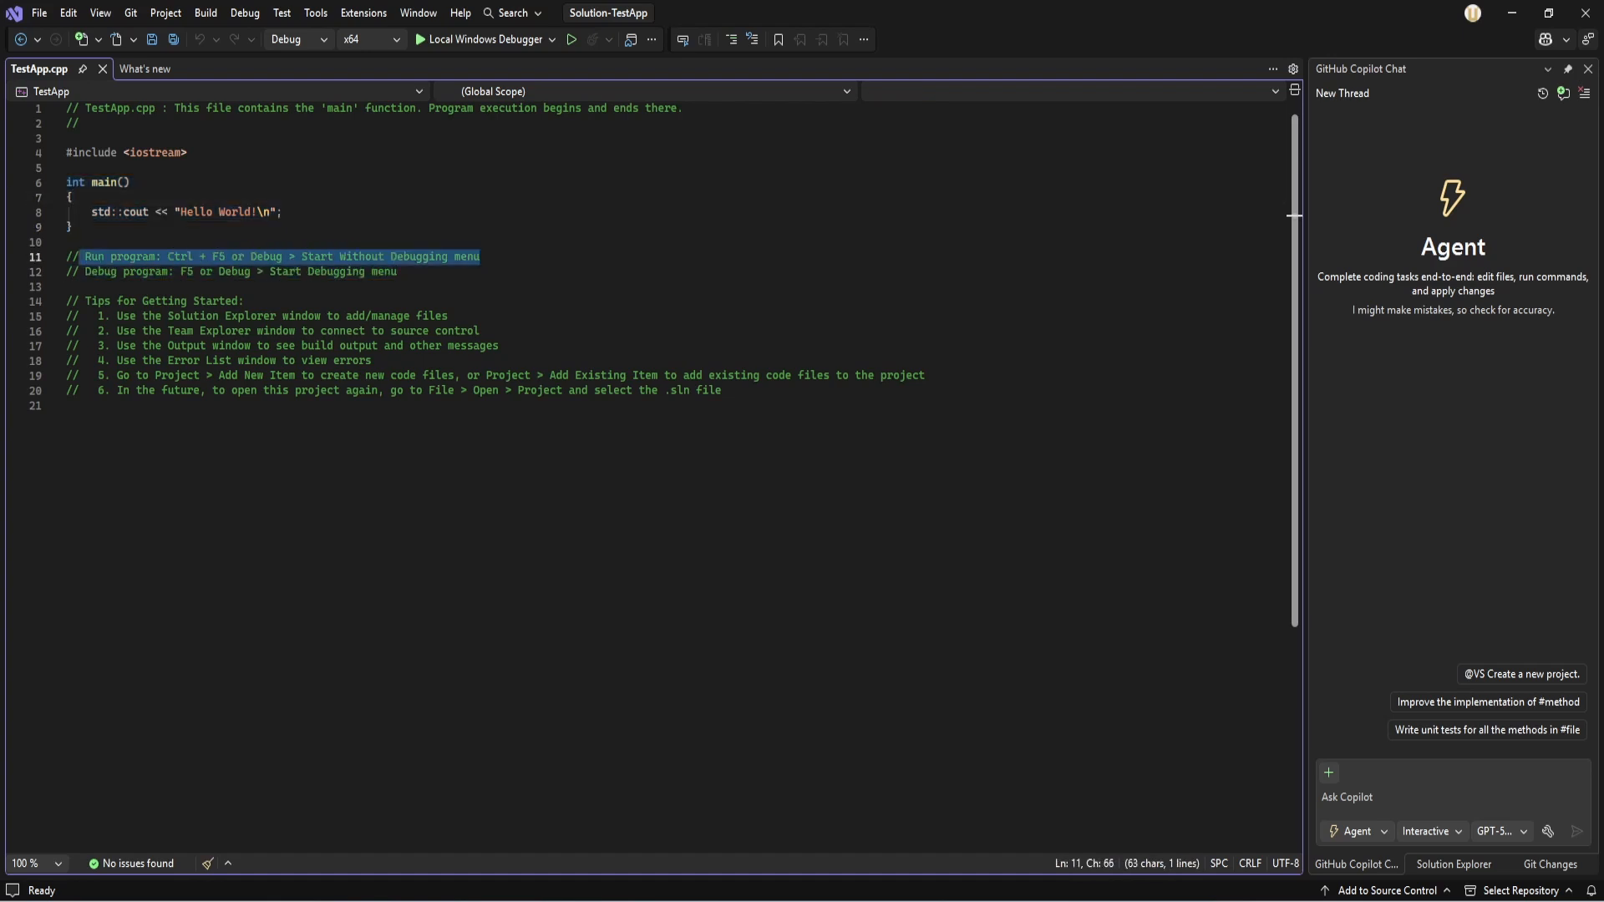
drag(84, 271, 397, 272)
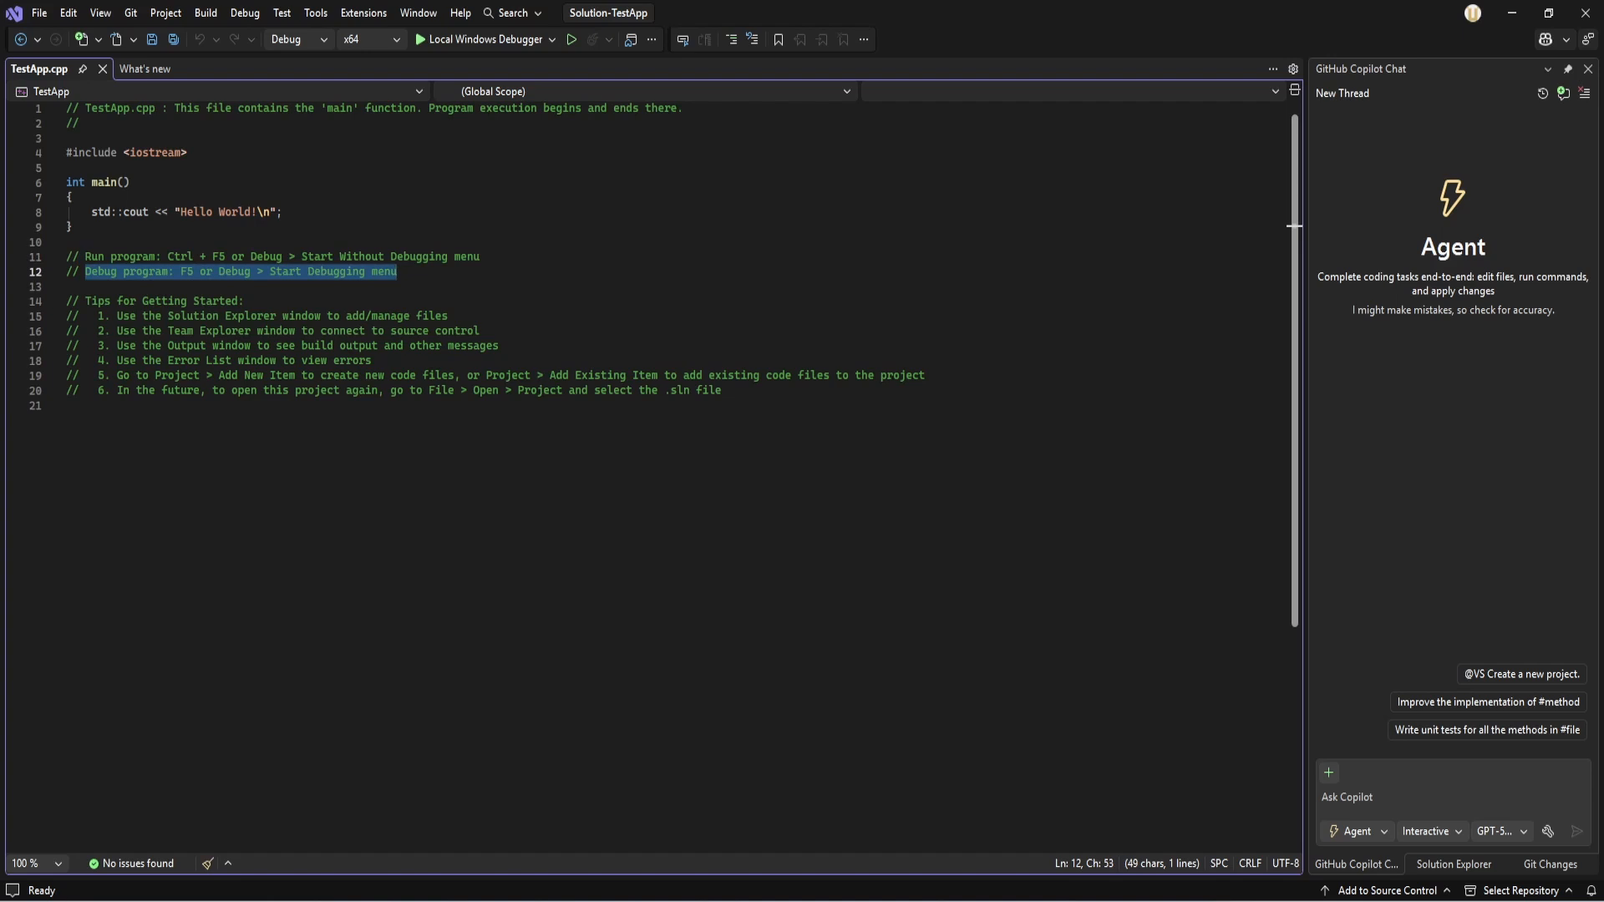
click(67, 242)
Review the available build configurations and target platforms, leaving Debug and x64 selected
click(298, 40)
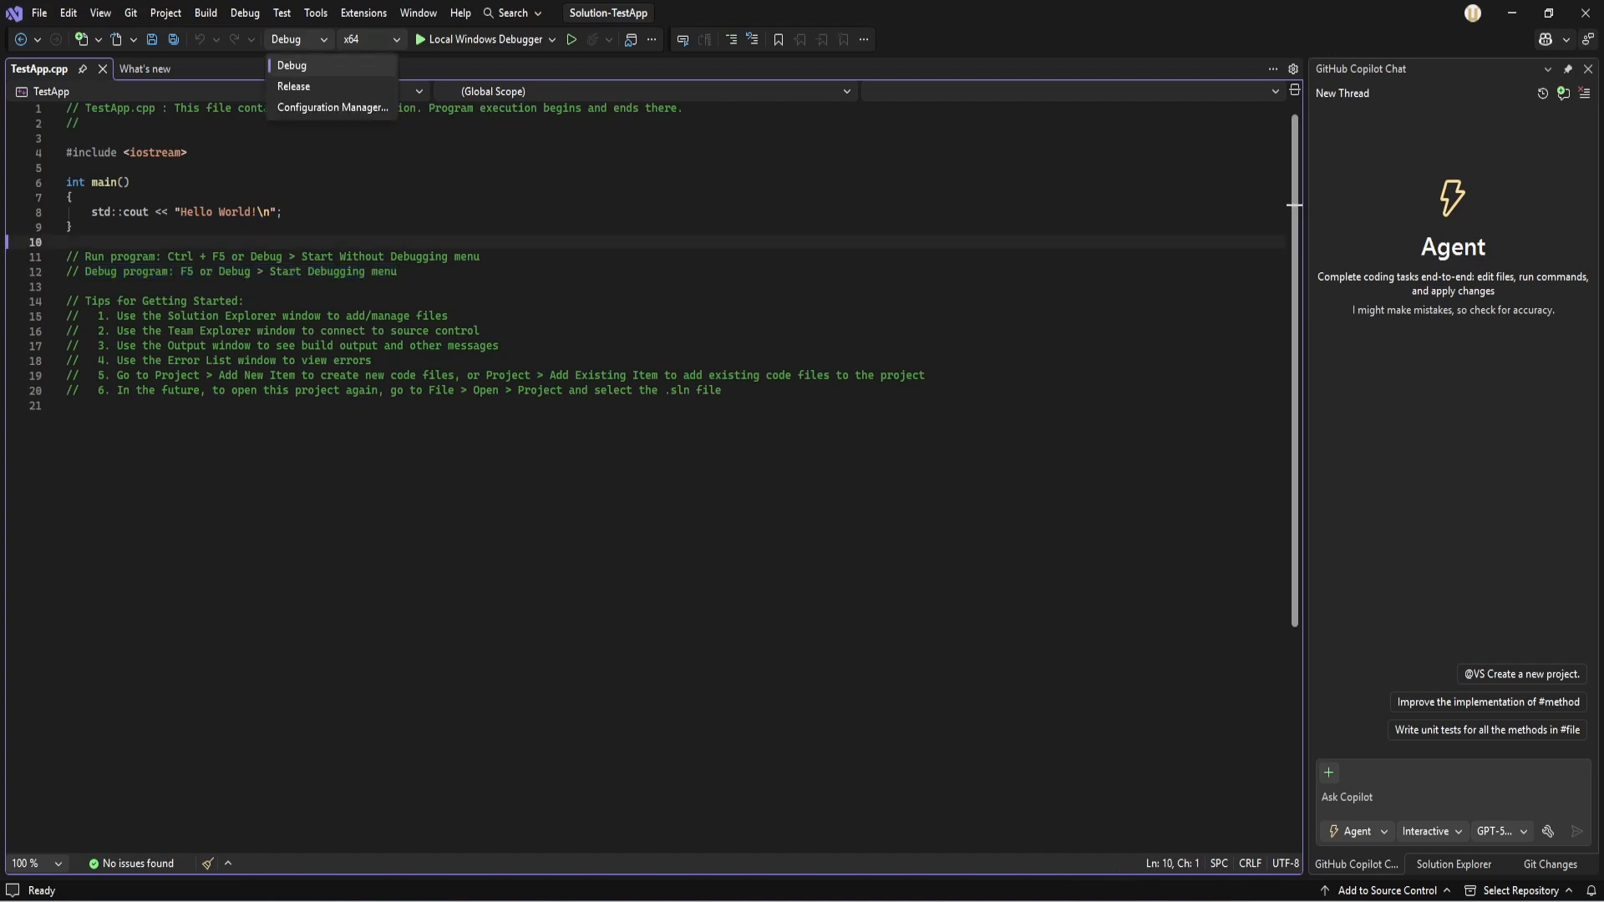
key(Escape)
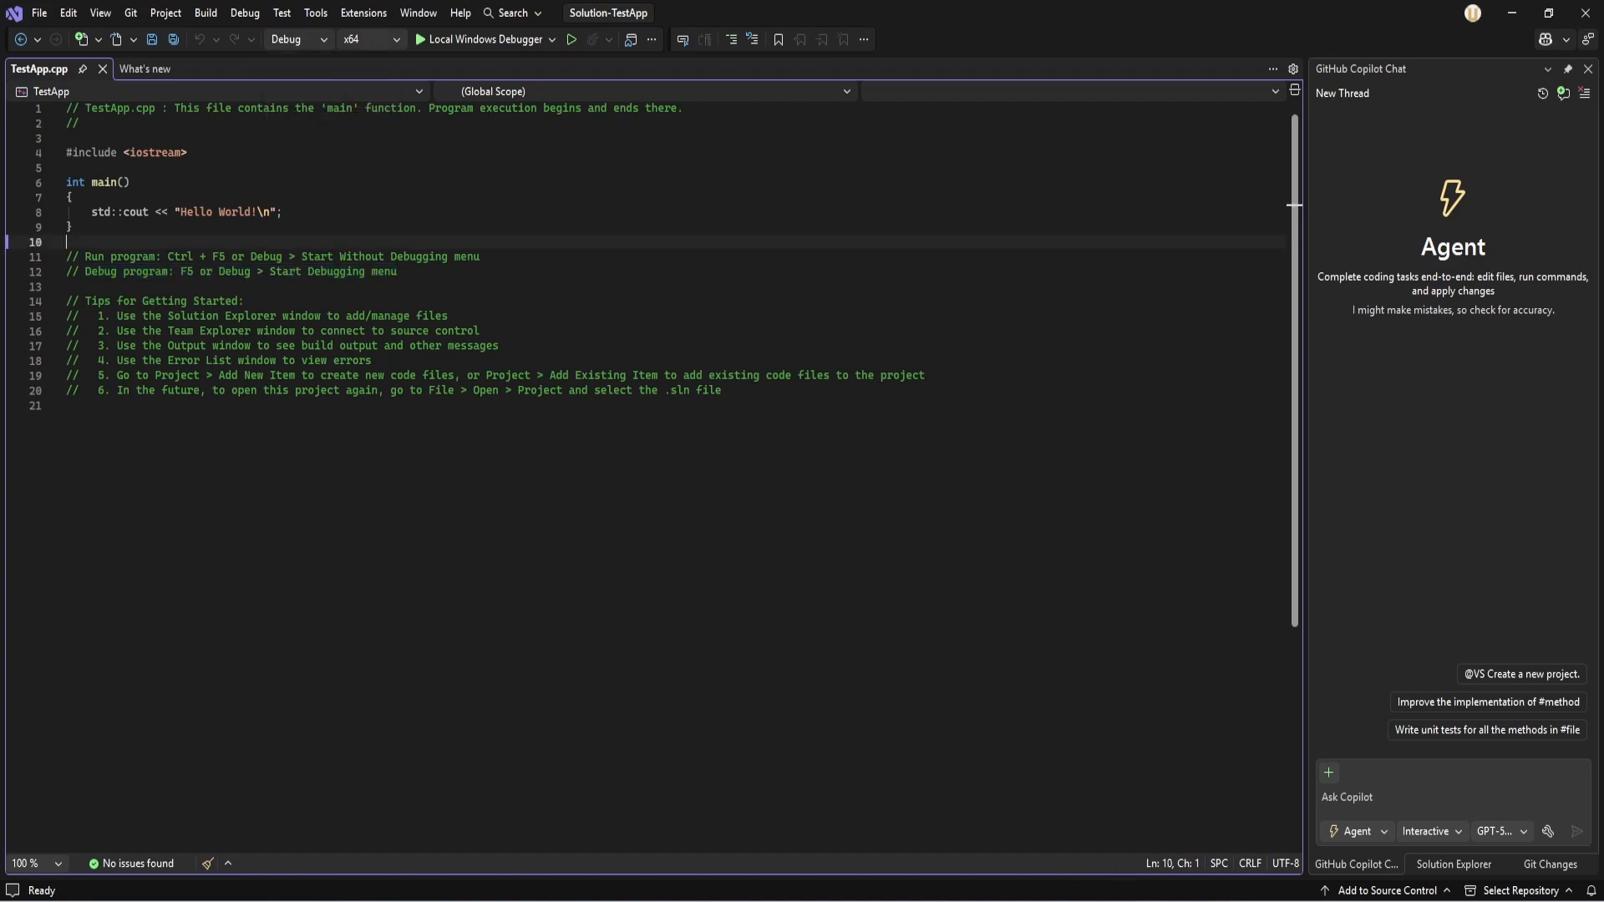
click(371, 40)
click(357, 87)
click(372, 39)
click(357, 65)
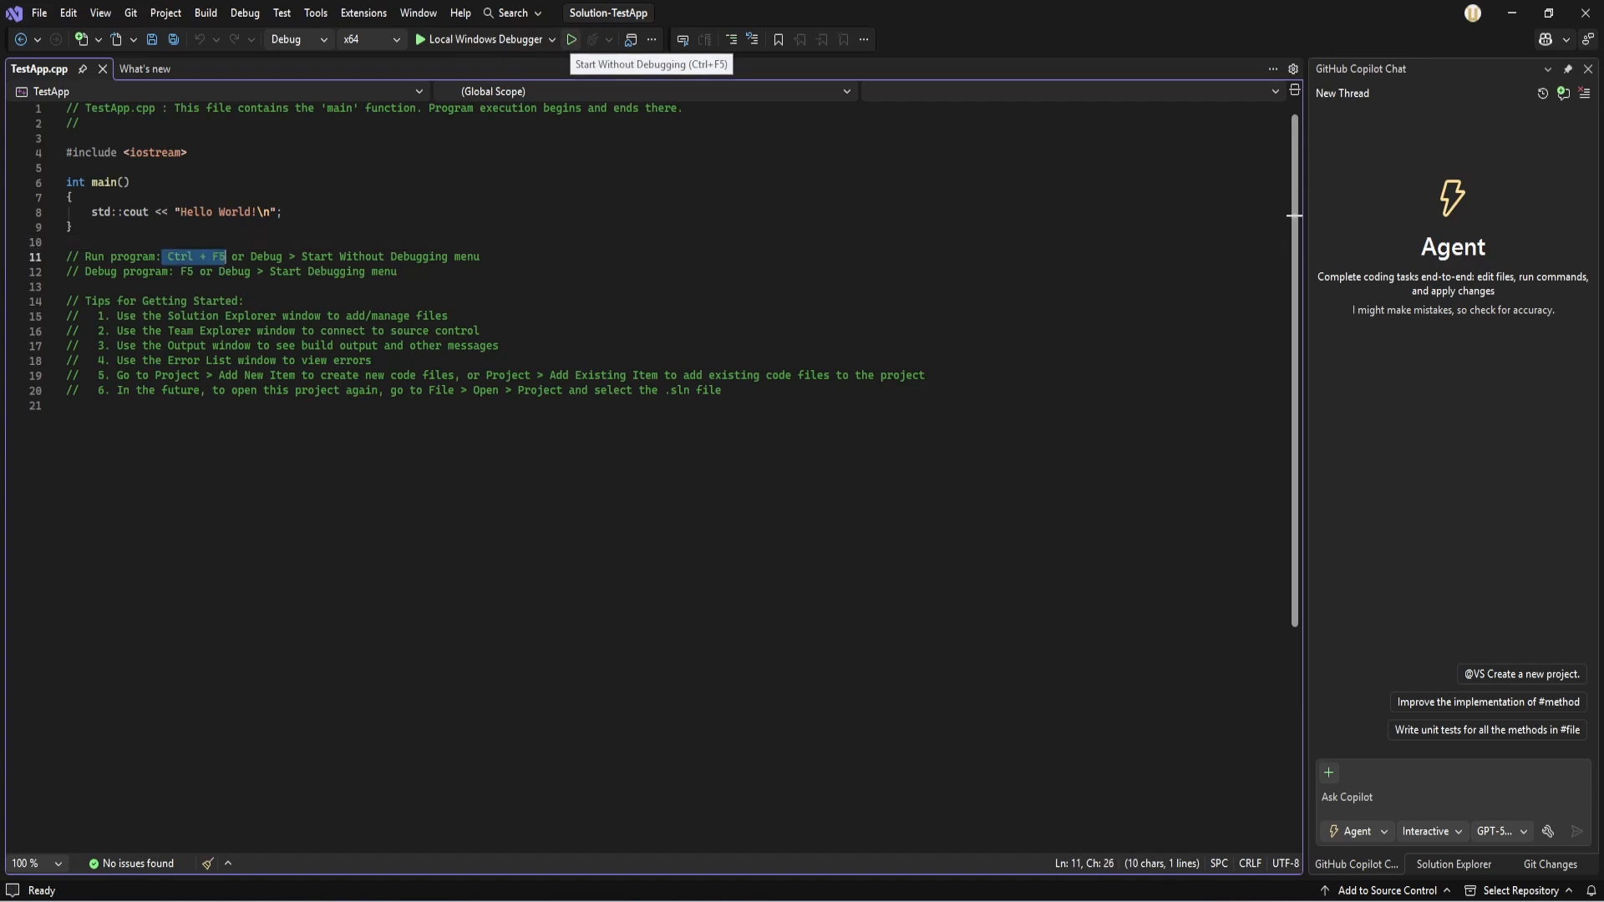
Run the program without debugging and compare its console output with the string in main, closing the console when done
click(572, 40)
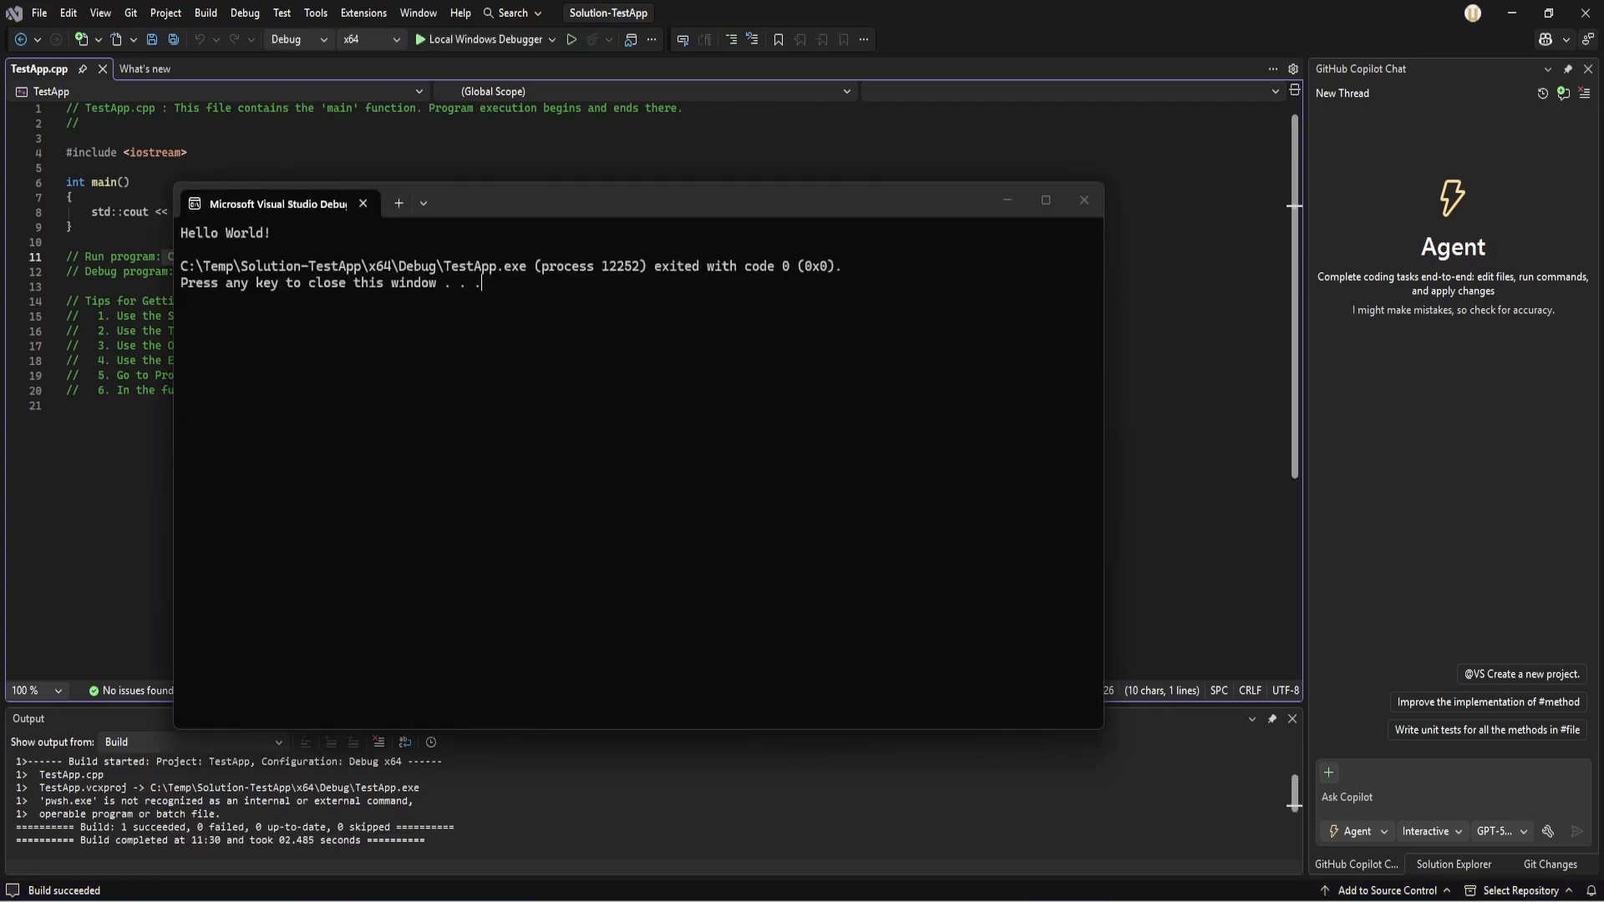
drag(180, 233, 278, 233)
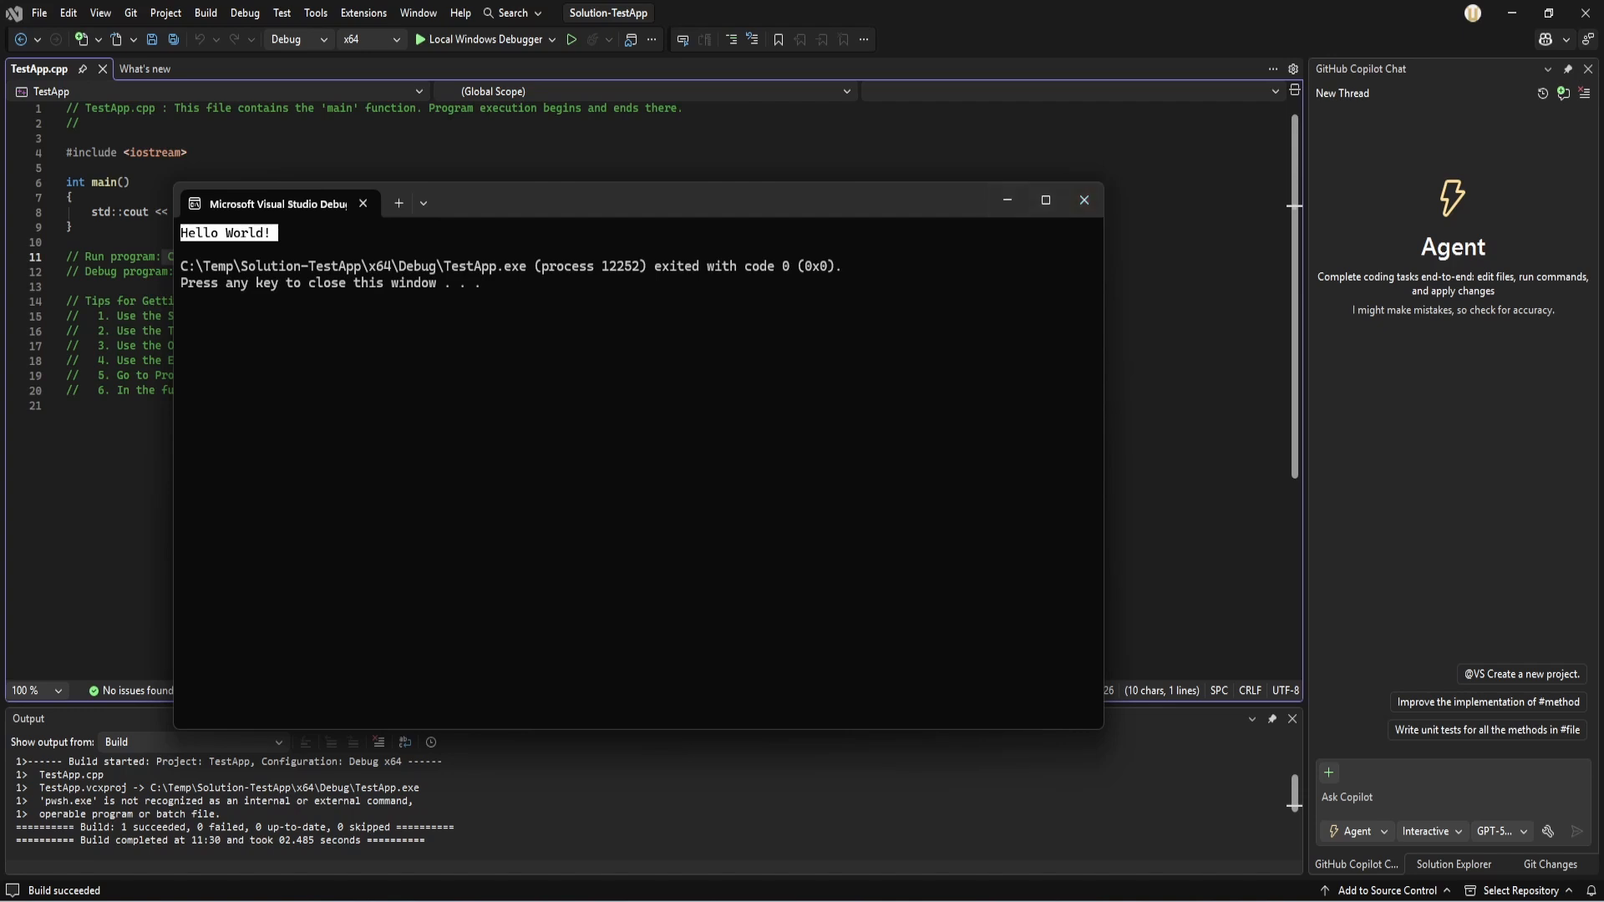
drag(936, 203, 1066, 186)
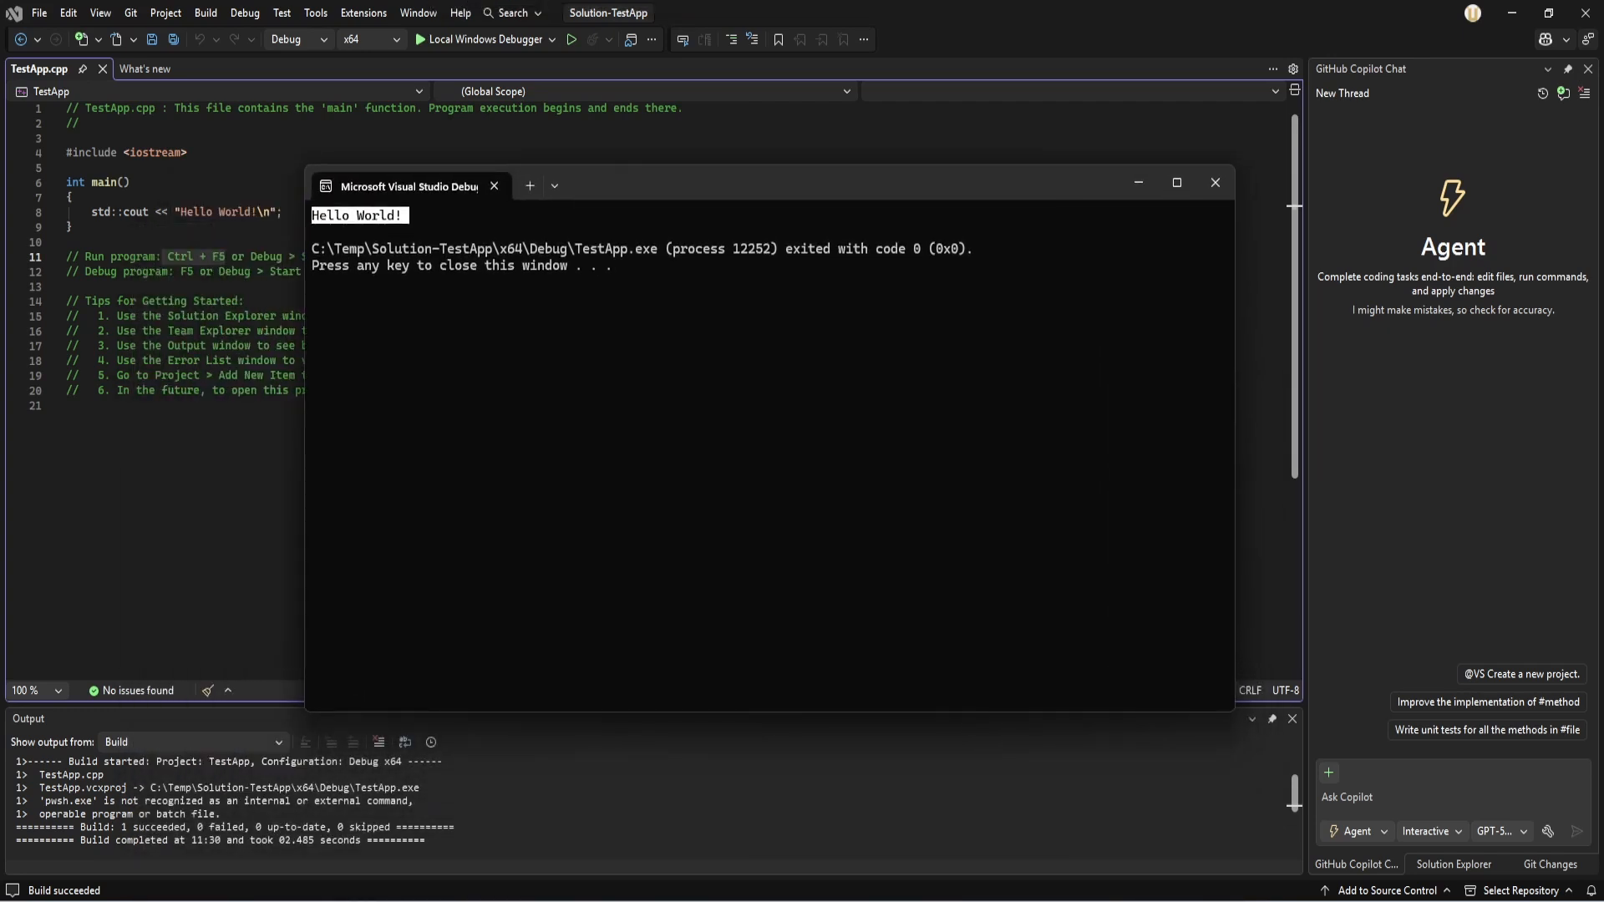
drag(181, 212, 259, 211)
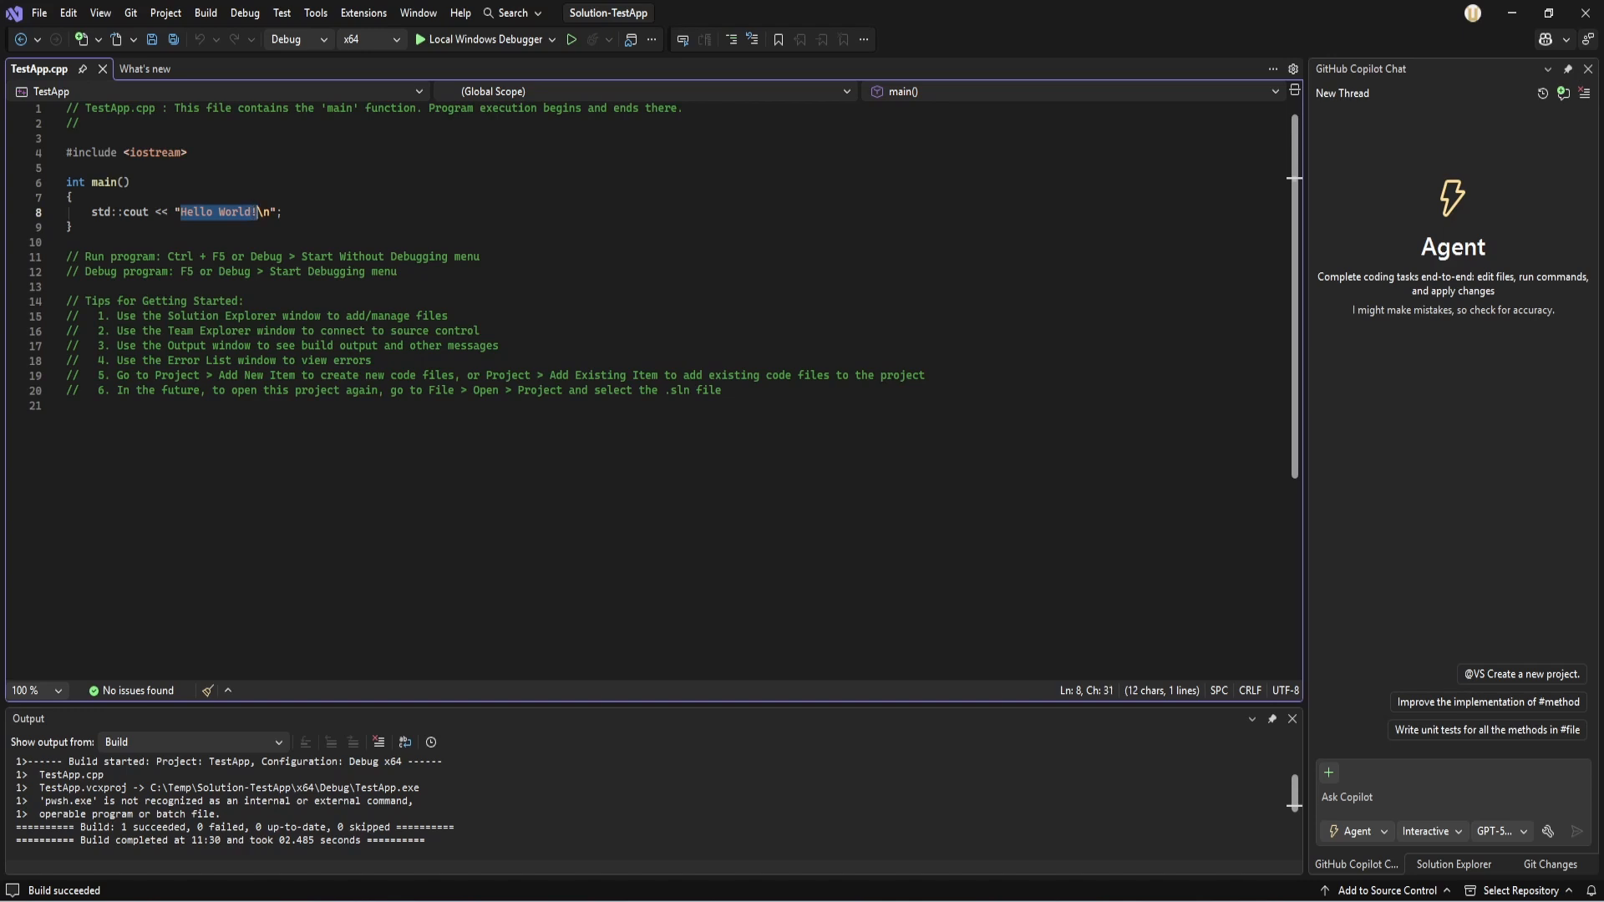
key(alt+Tab)
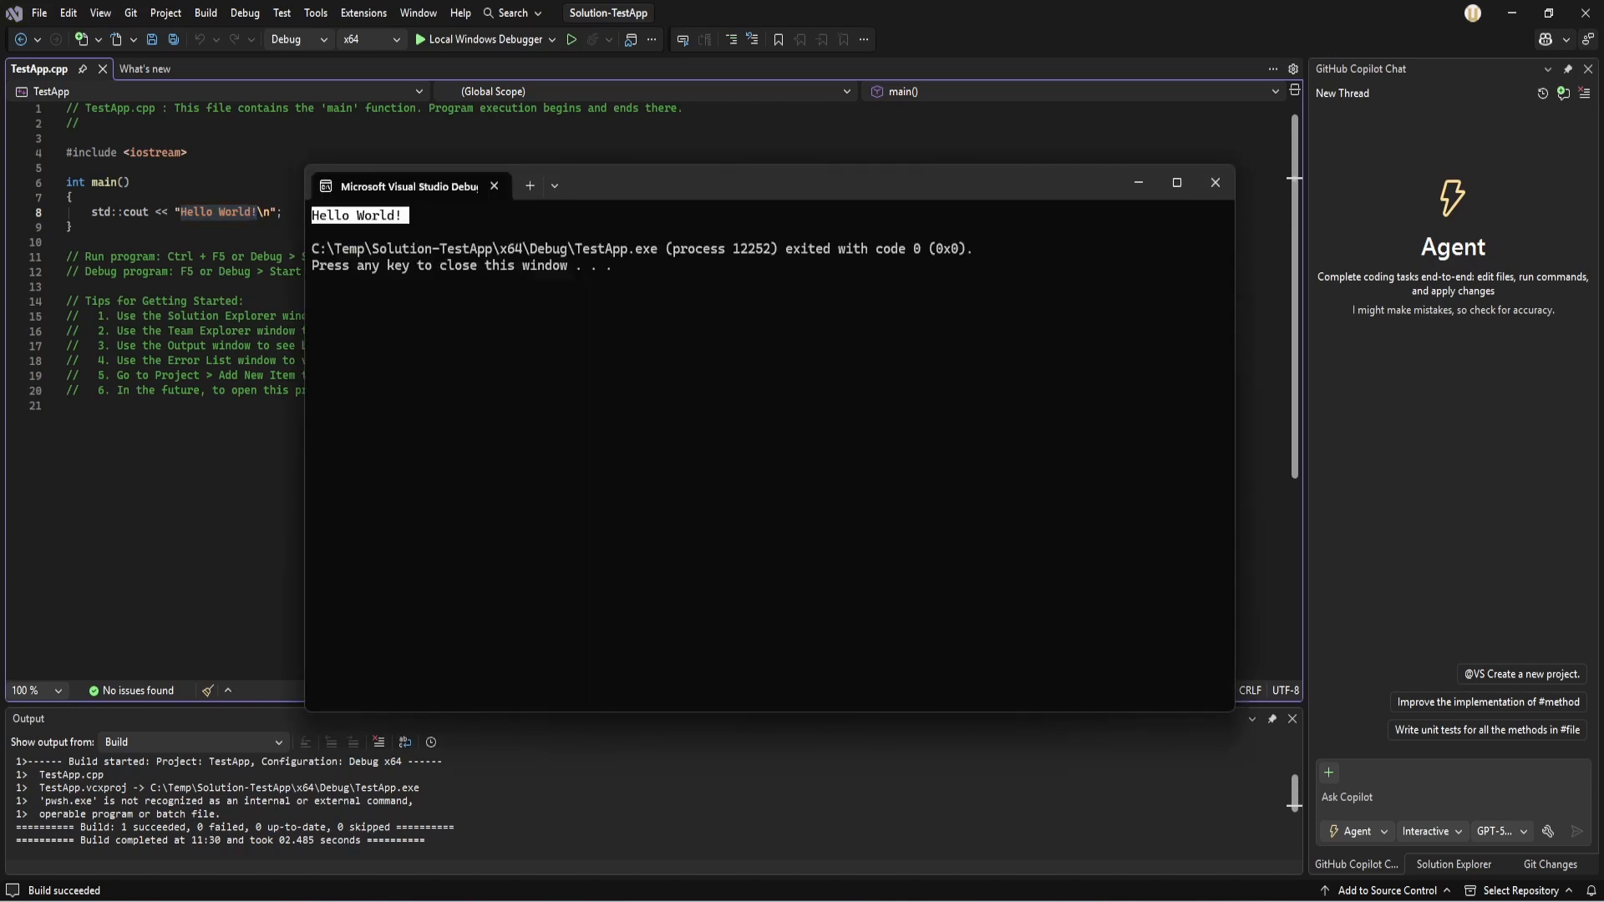
click(1216, 182)
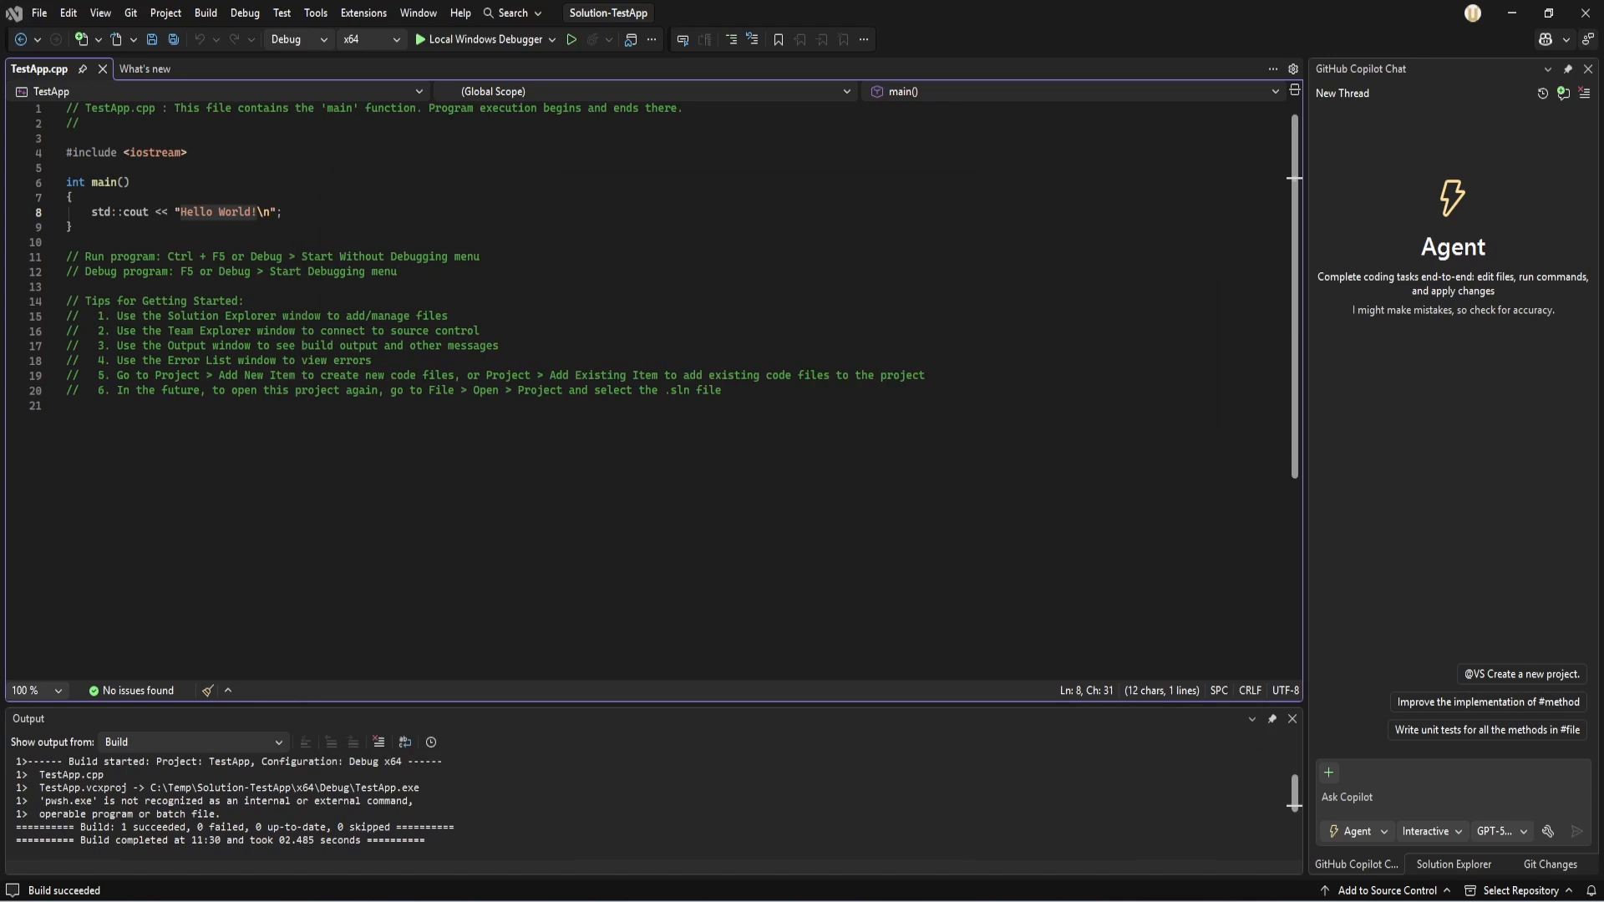
Add a second statement to main that prints "This is my first program" followed by std::endl
click(73, 227)
click(285, 212)
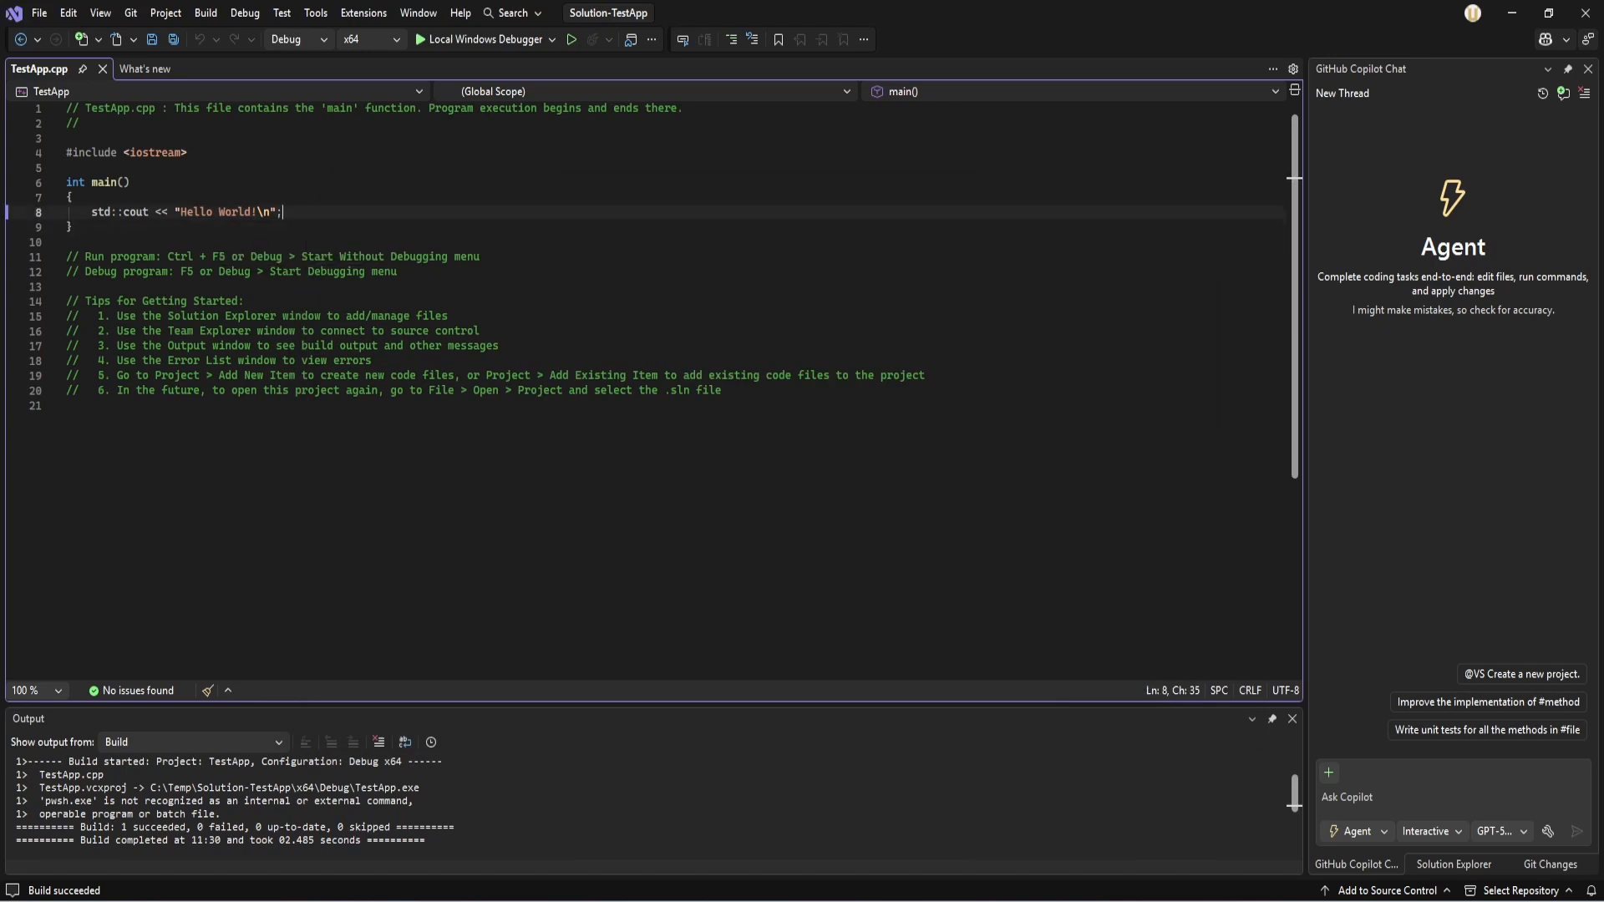
key(Return)
text(s)
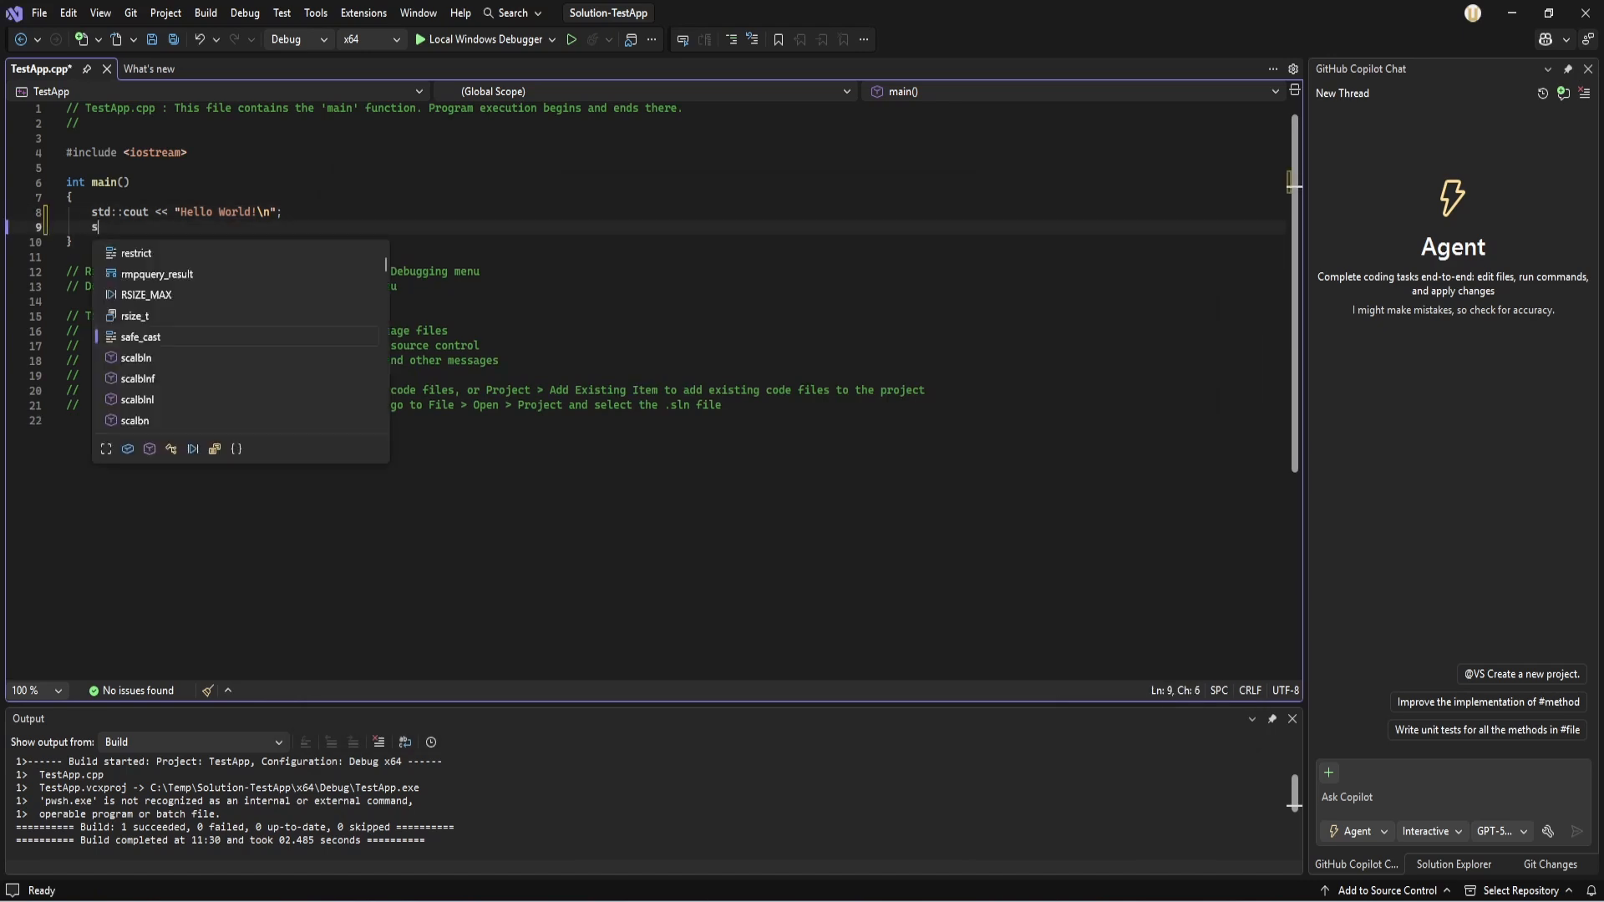
text(td:)
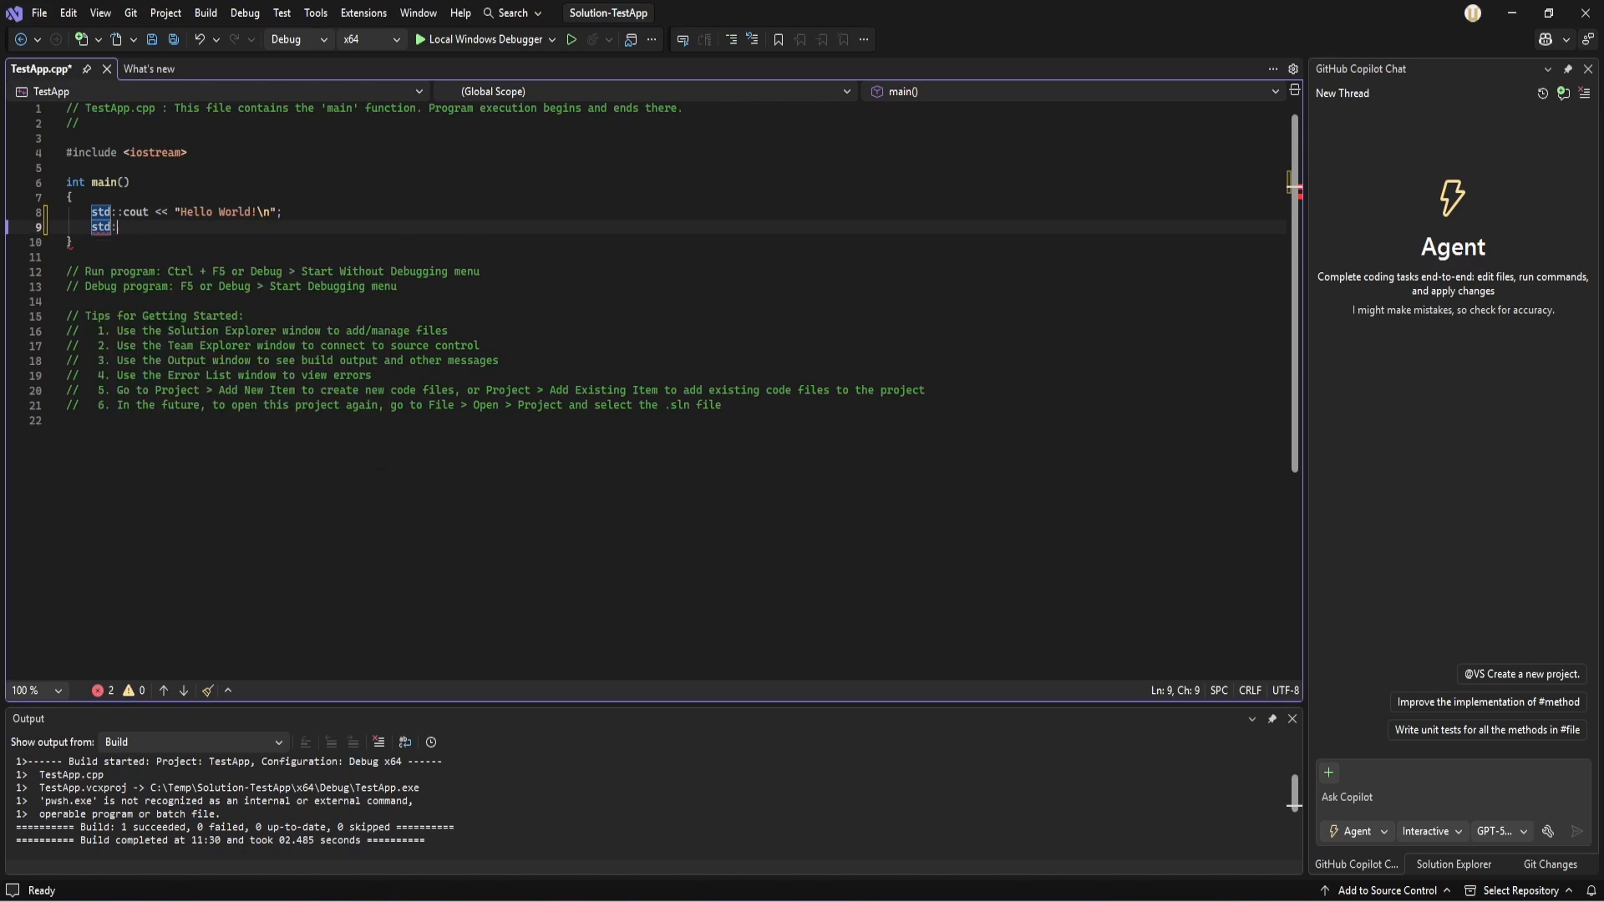
text(:co)
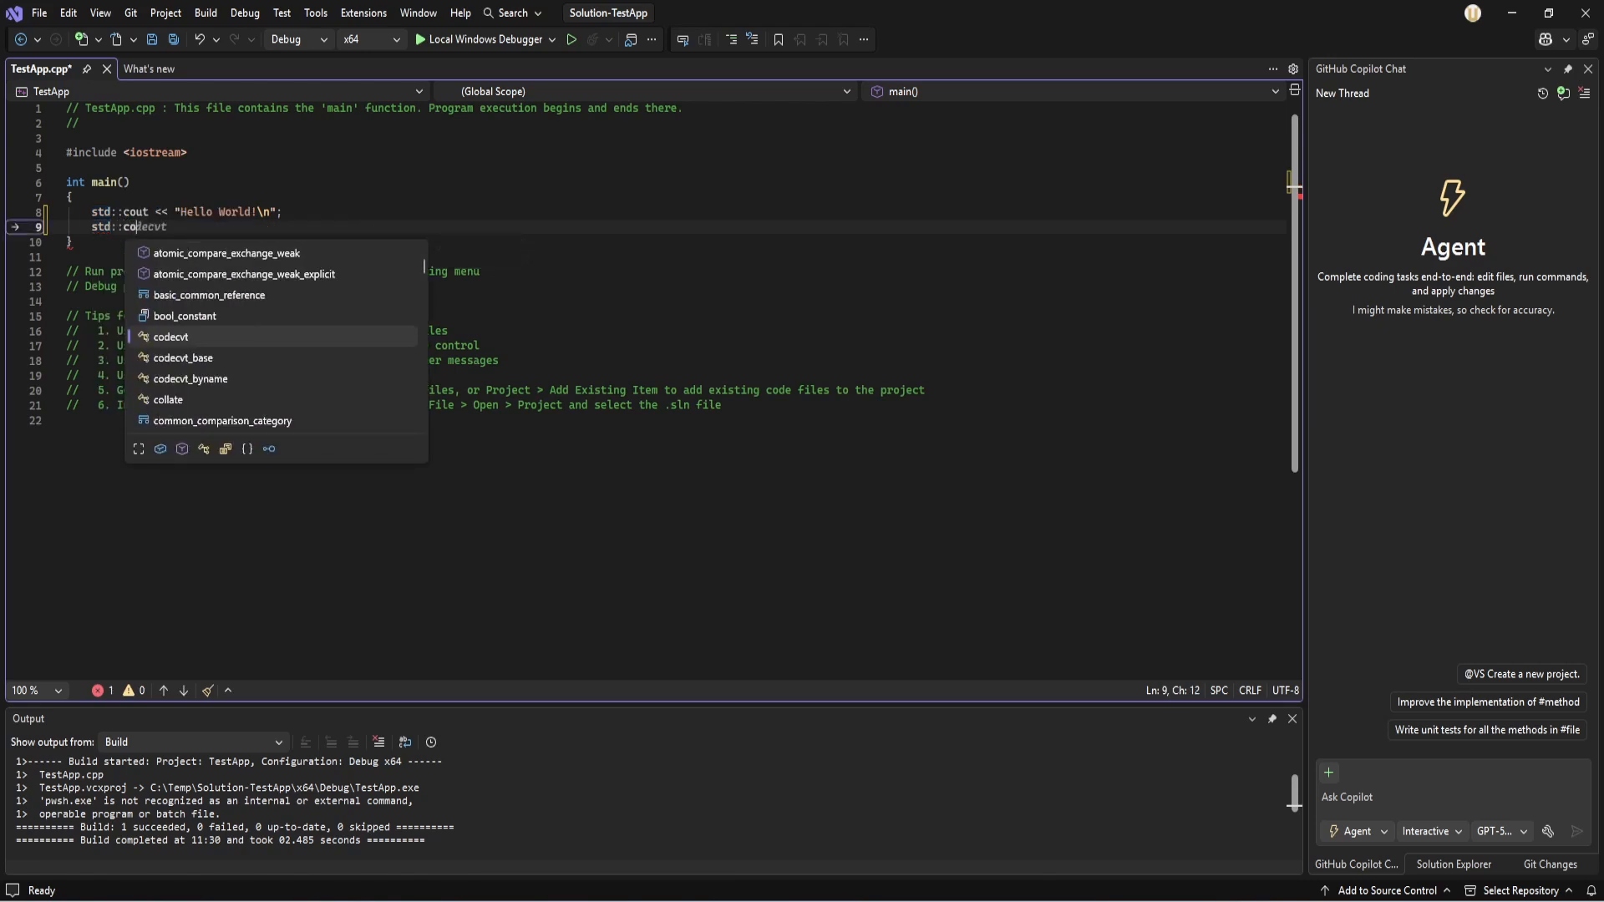
text(ut <<)
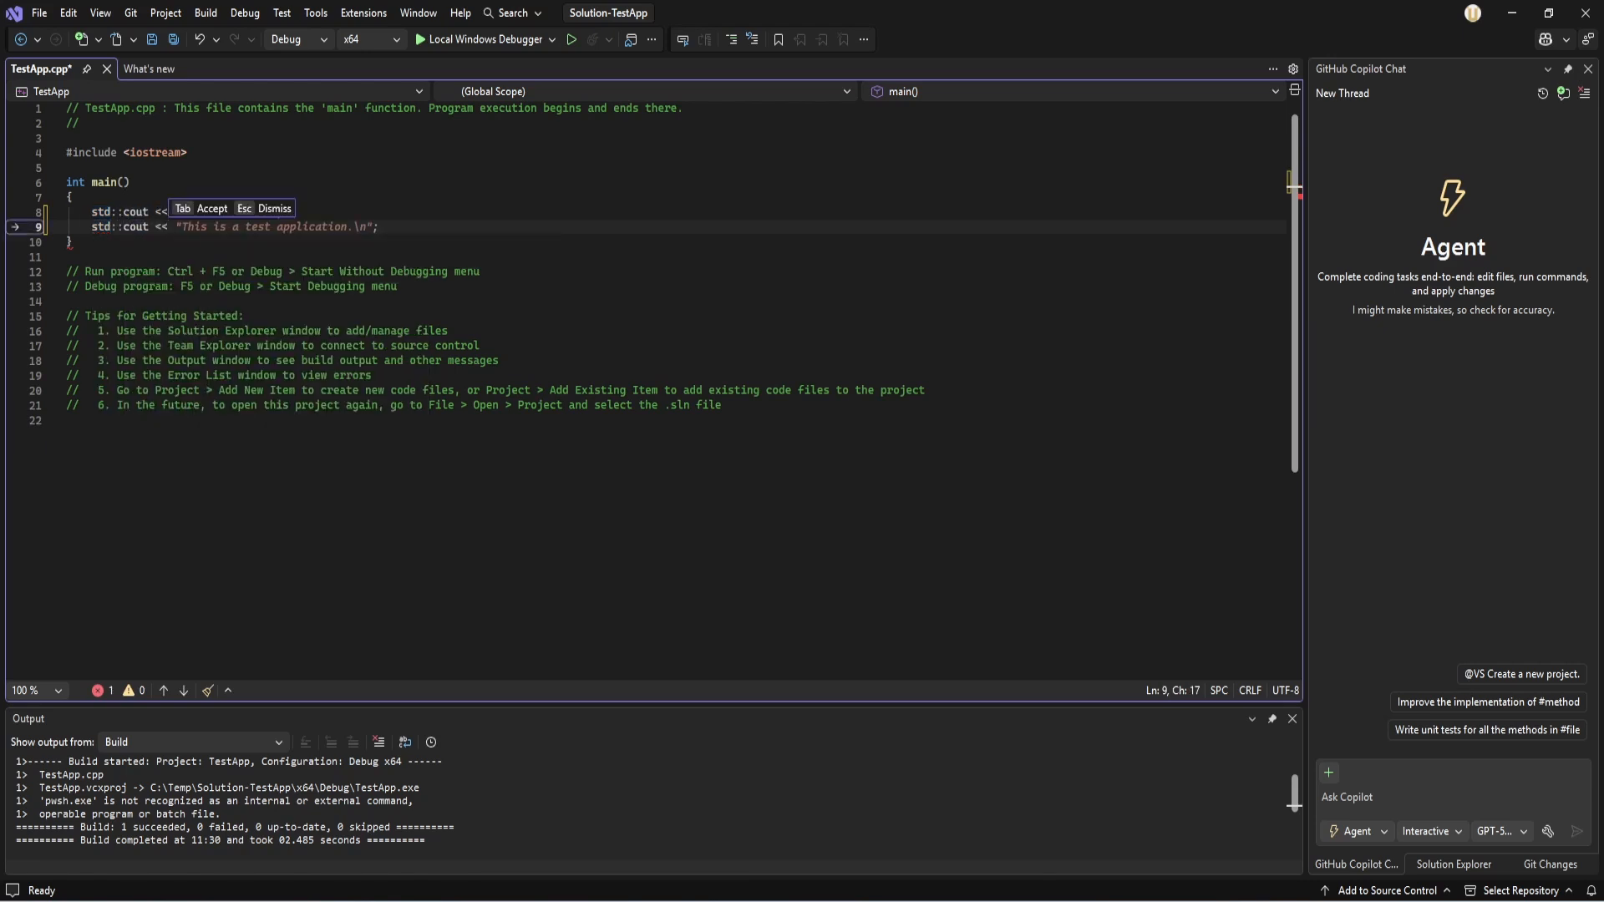
text( "This is my )
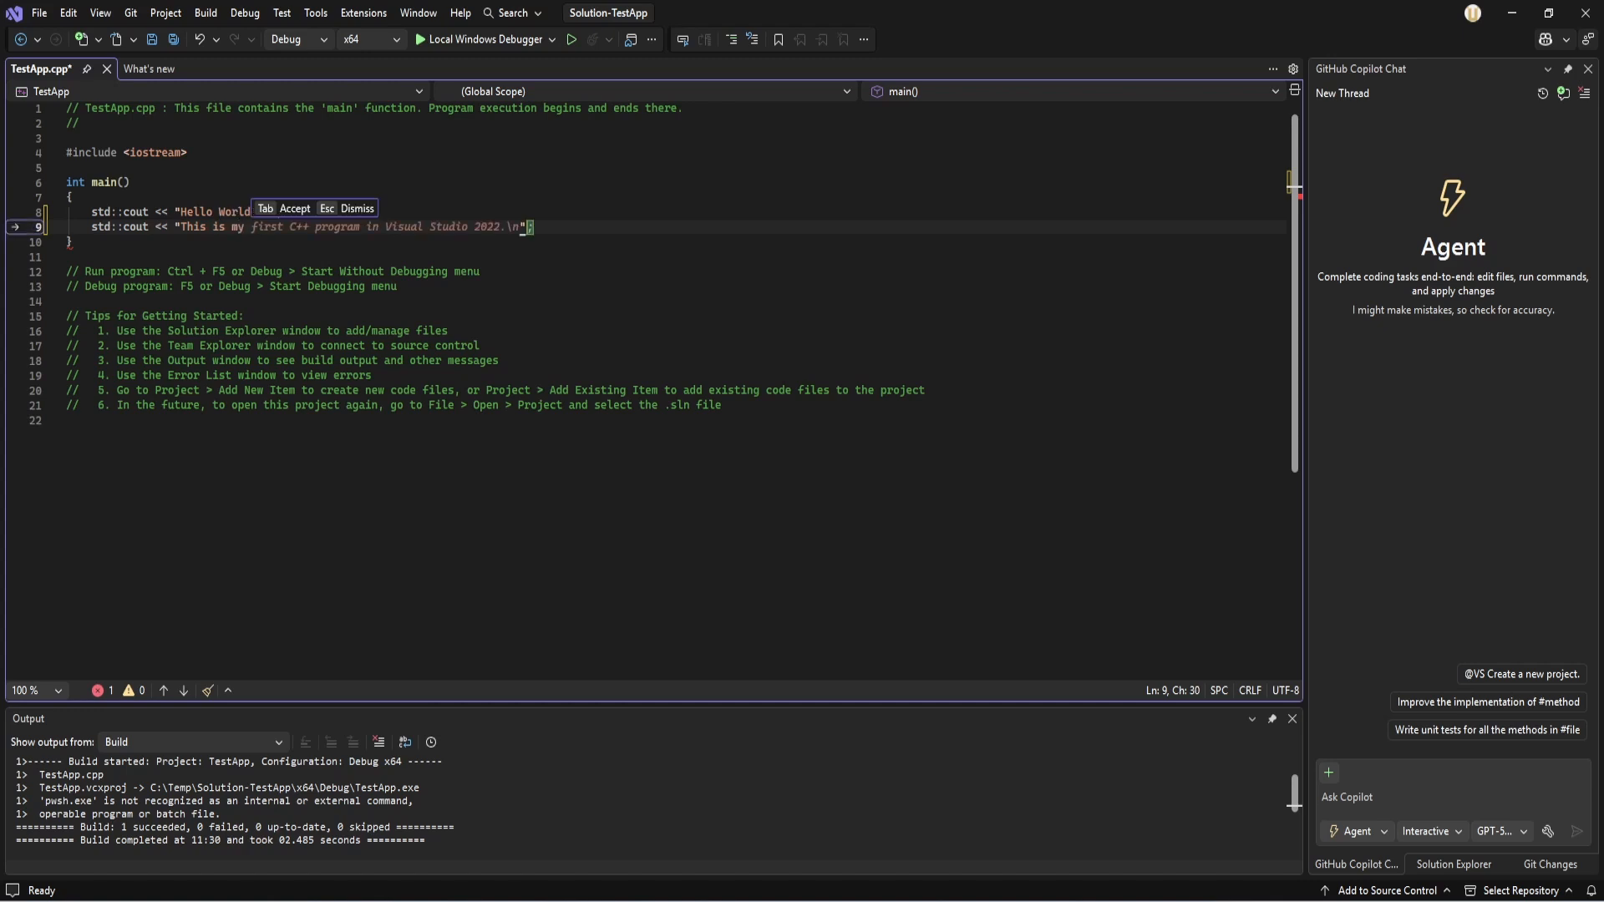
text(first program)
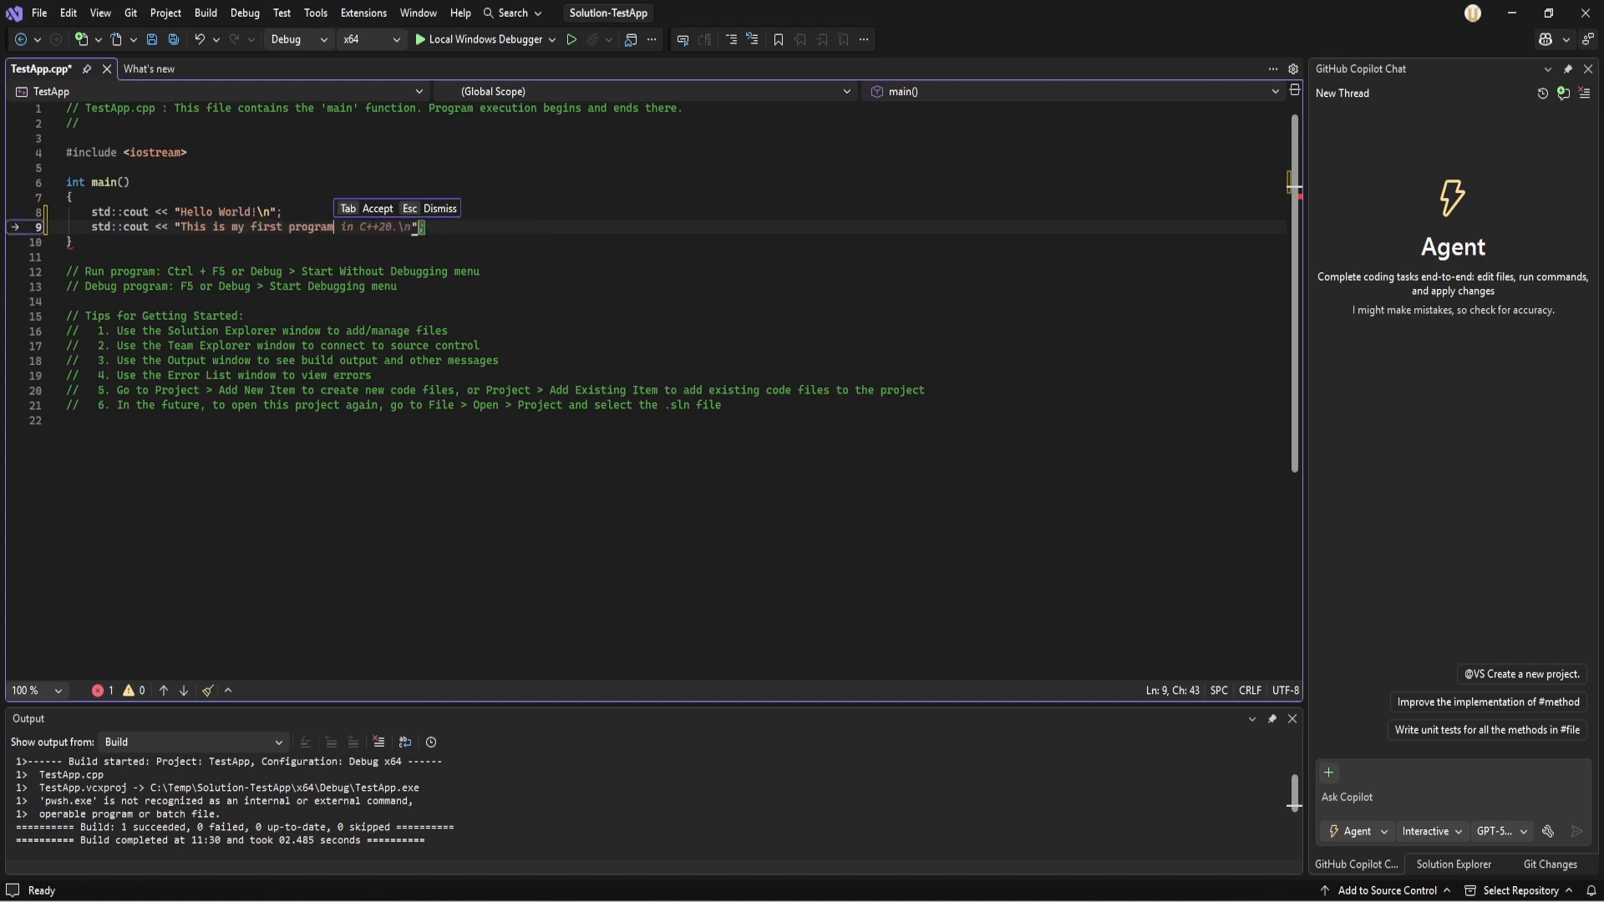
text("<< )
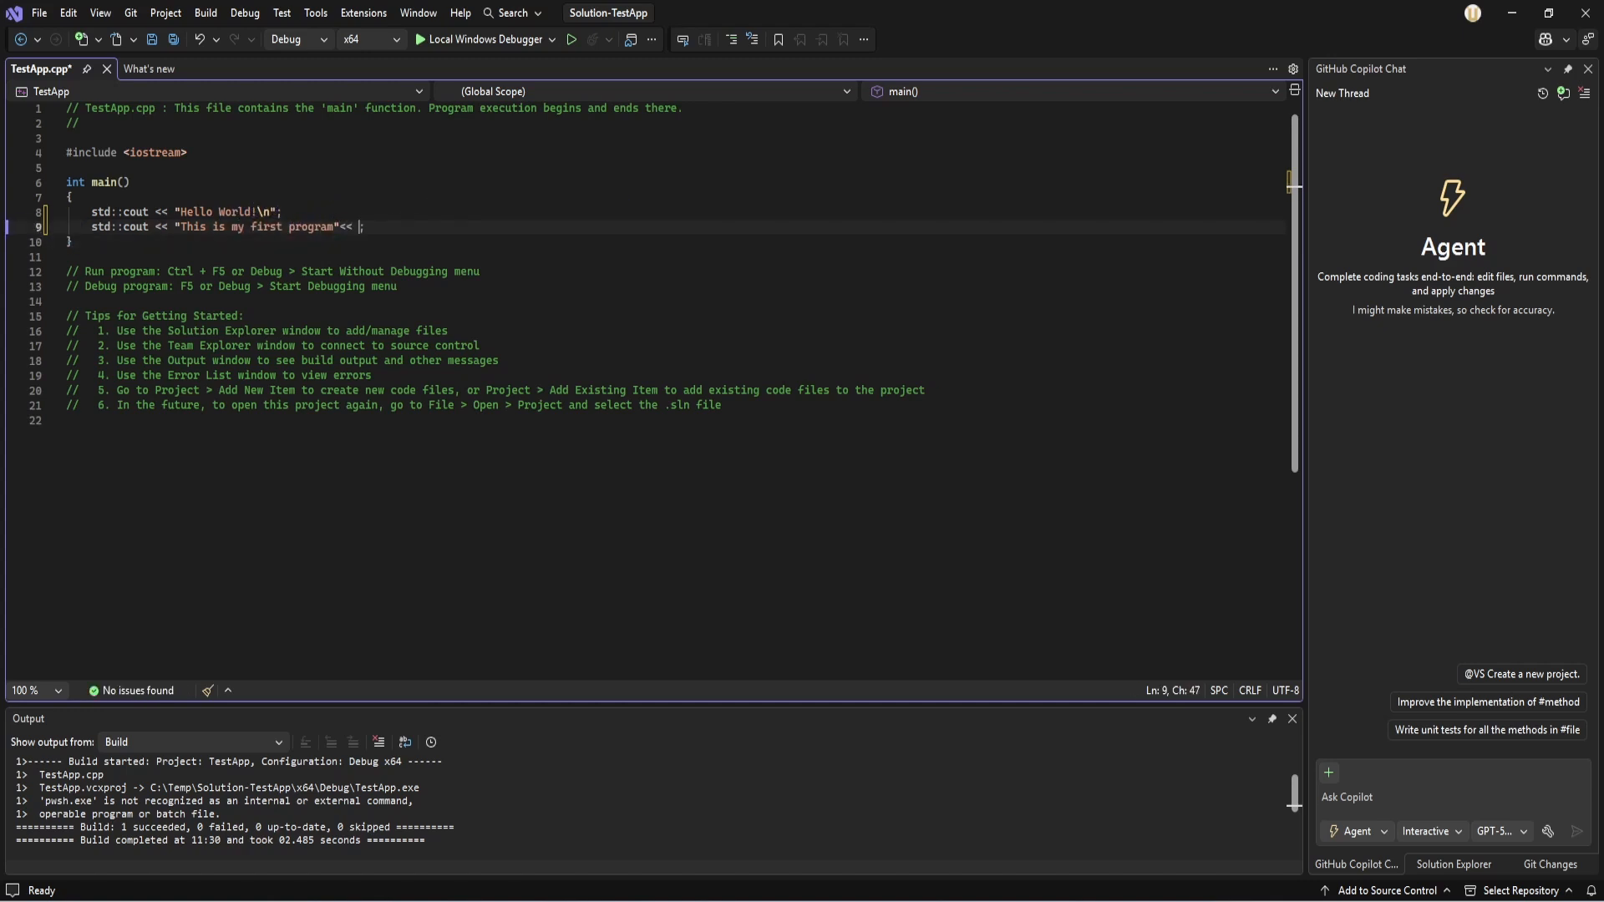
text(std::endl)
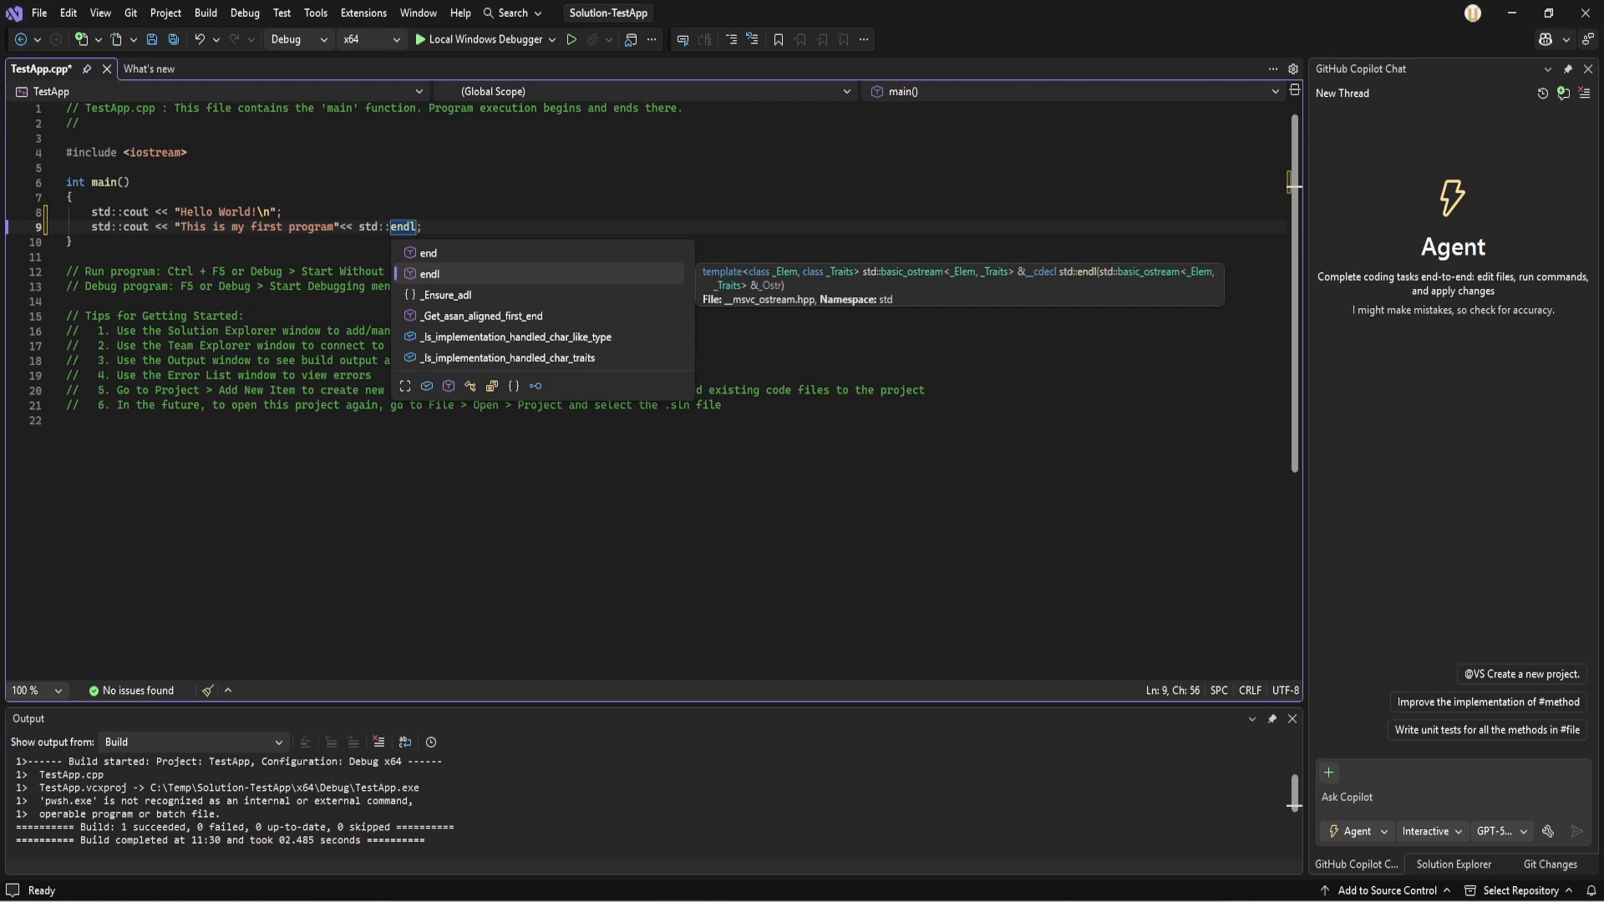
text(;)
key(ctrl+shift+Left)
key(ctrl+shift+Left)
key(ctrl+shift+Left)
key(ctrl+shift+Left)
key(ctrl+shift+Left)
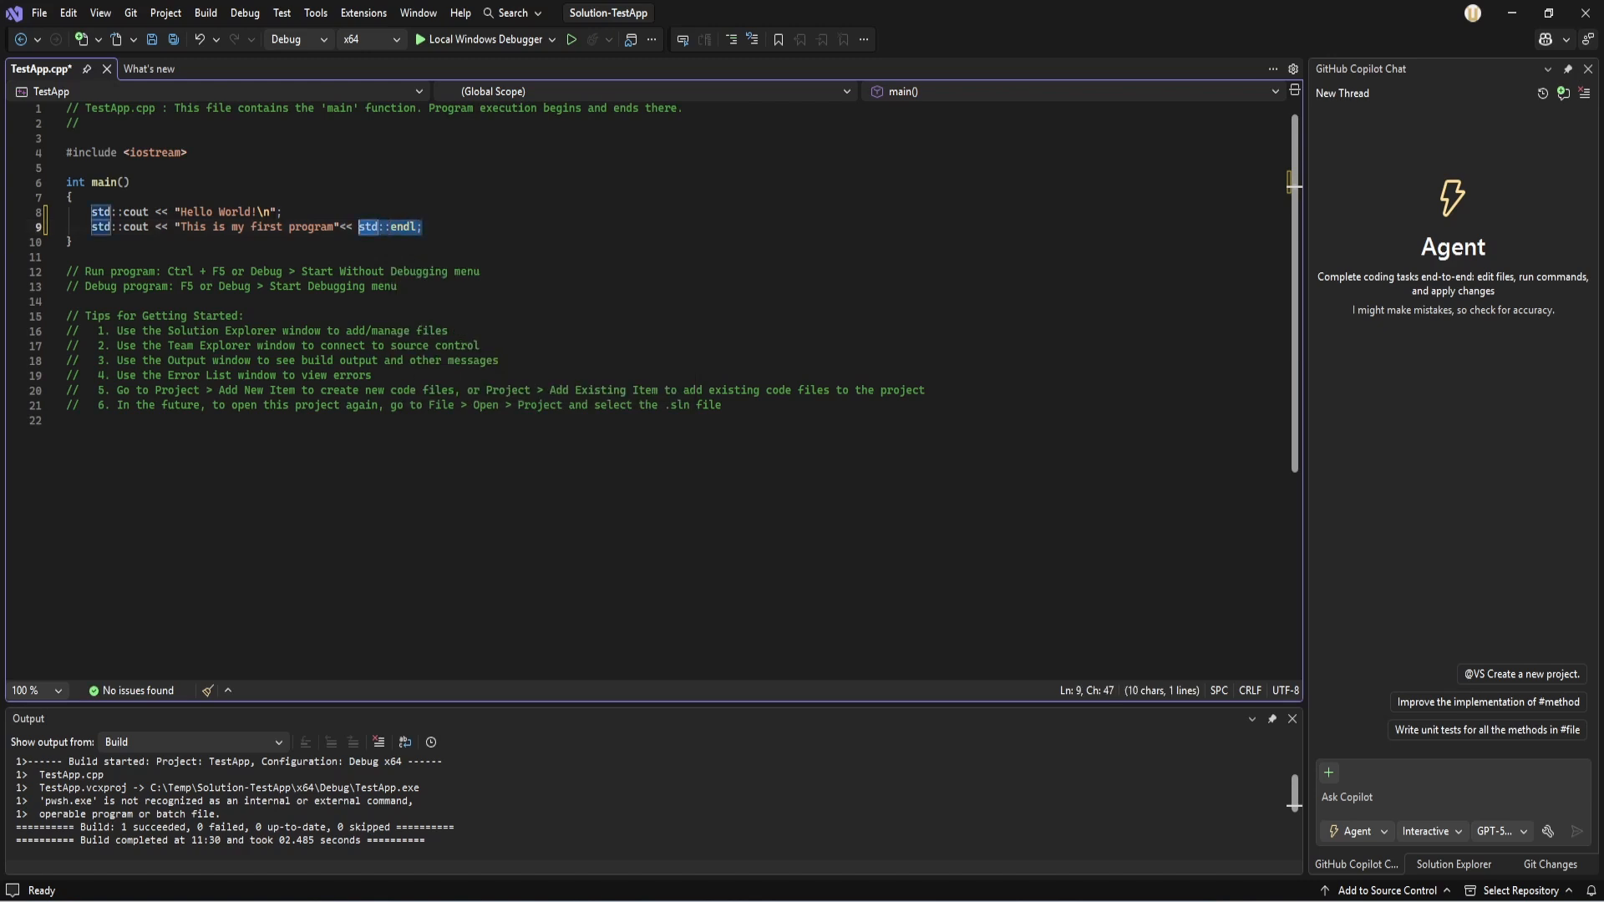
Remove the \n from the "Hello World!" string and run the program without debugging to check its output, closing the console when done
click(282, 212)
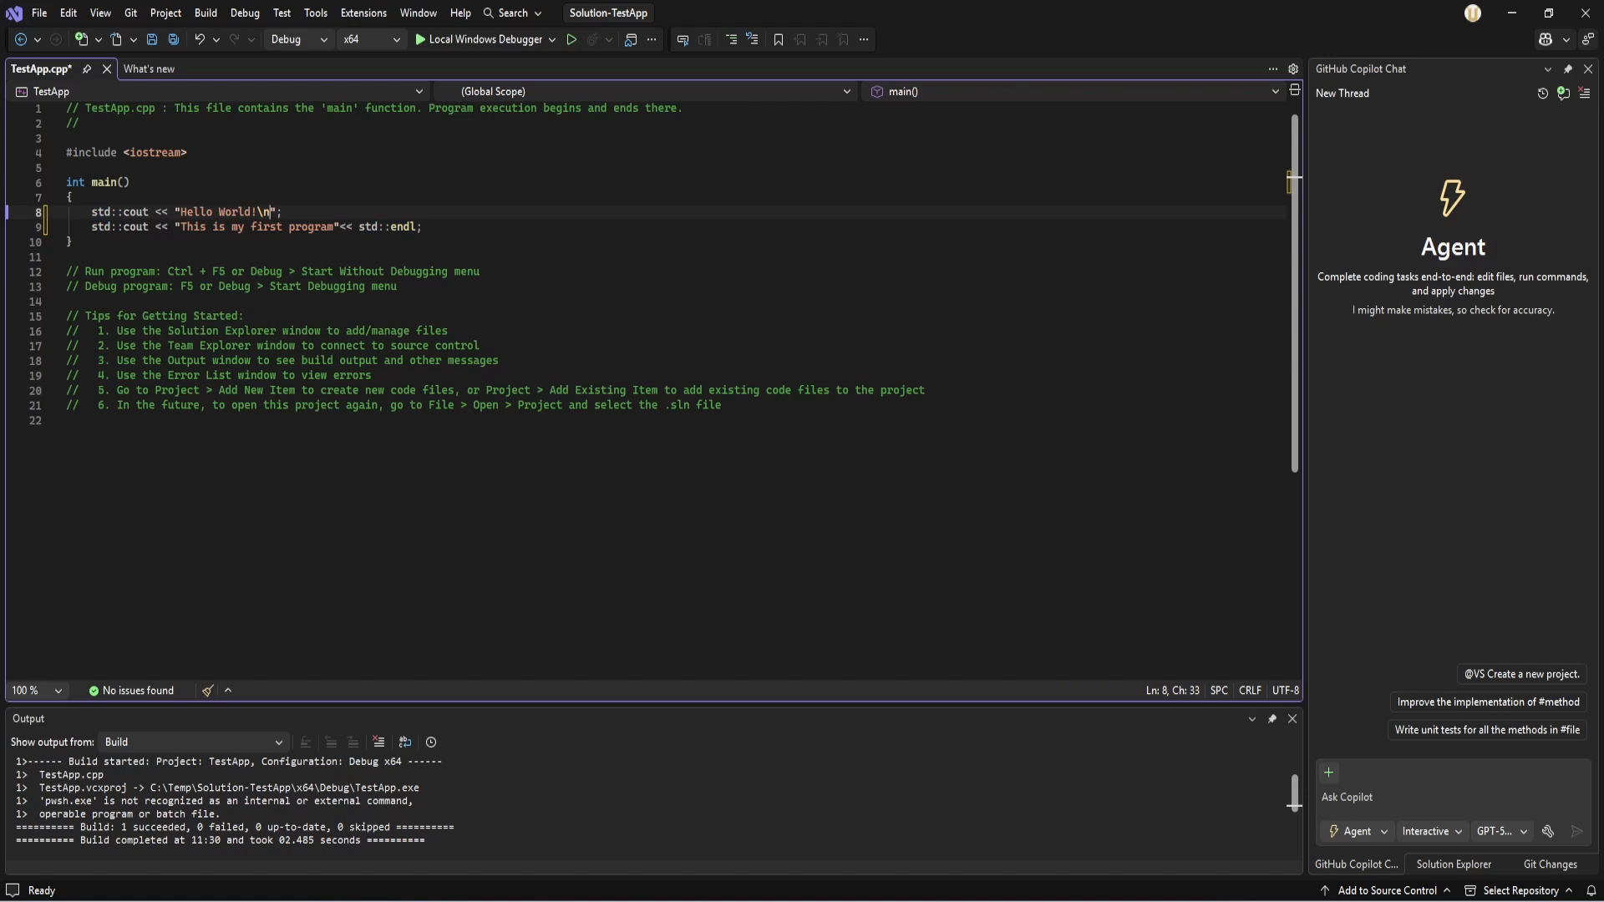
key(BackSpace)
key(BackSpace)
click(570, 39)
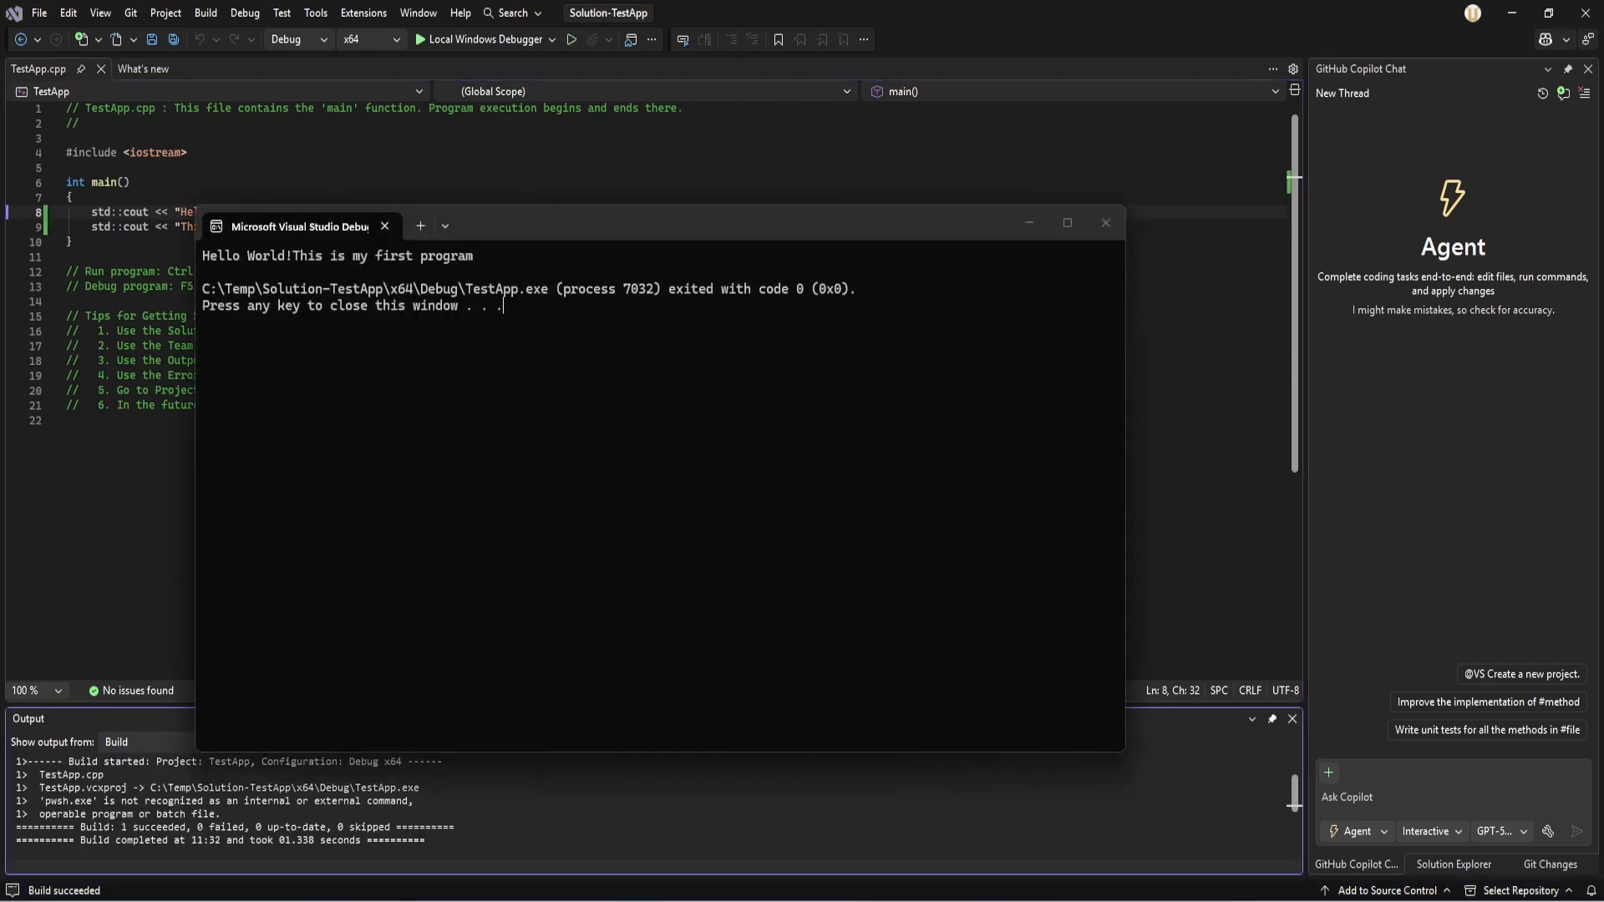
drag(293, 256, 299, 255)
click(1106, 222)
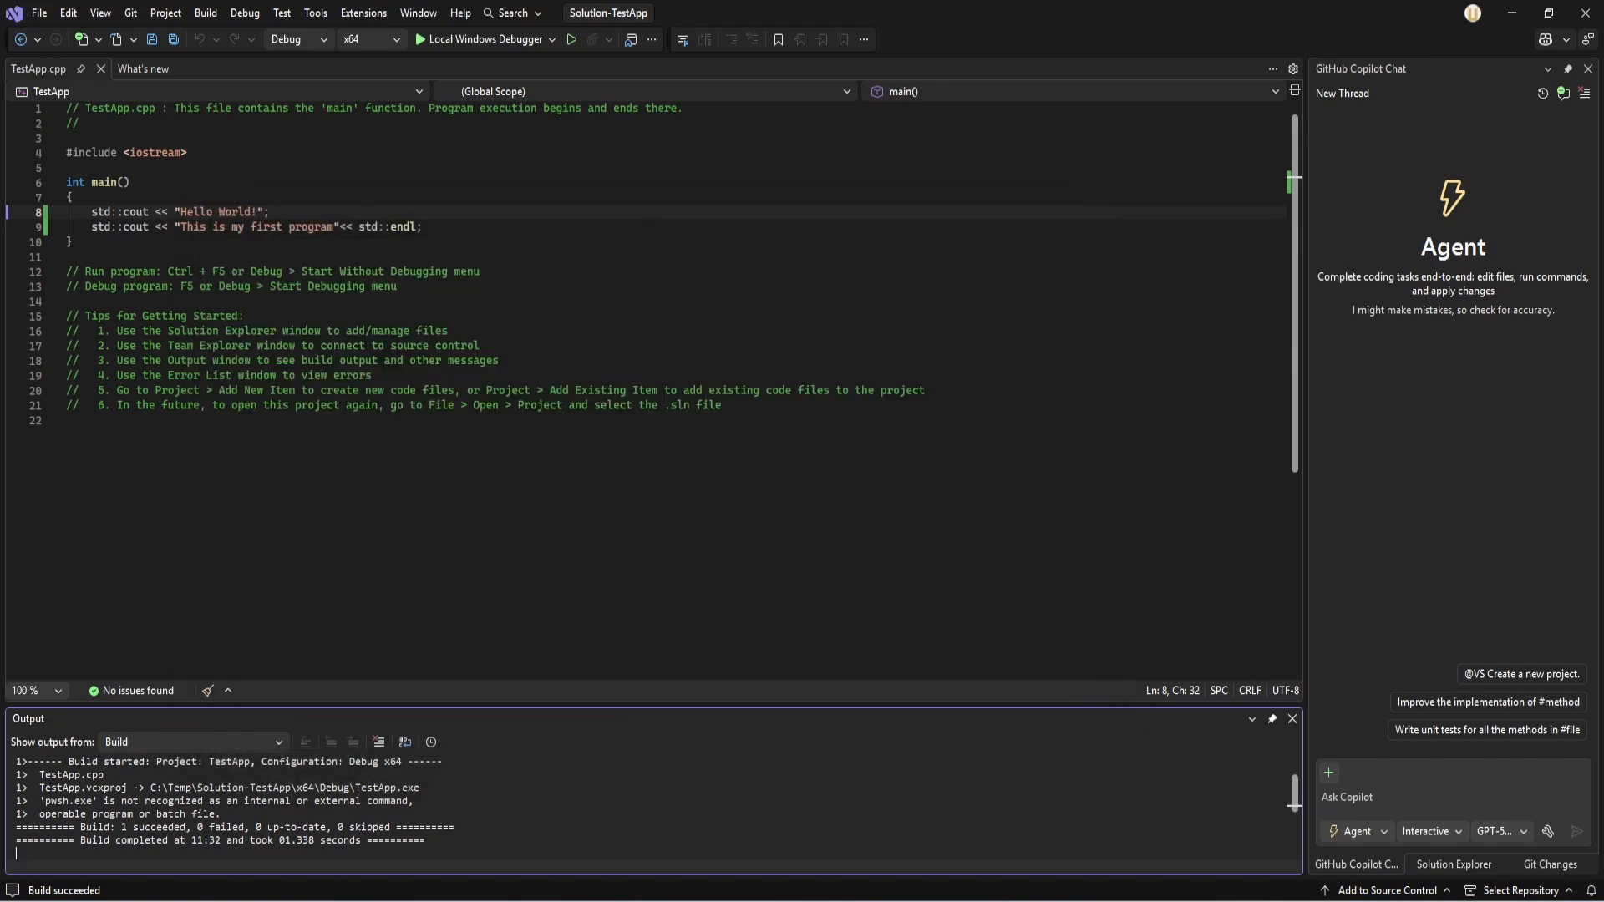
Append a copy of << std::endl from the second output statement to the end of the "Hello World!" statement
click(264, 212)
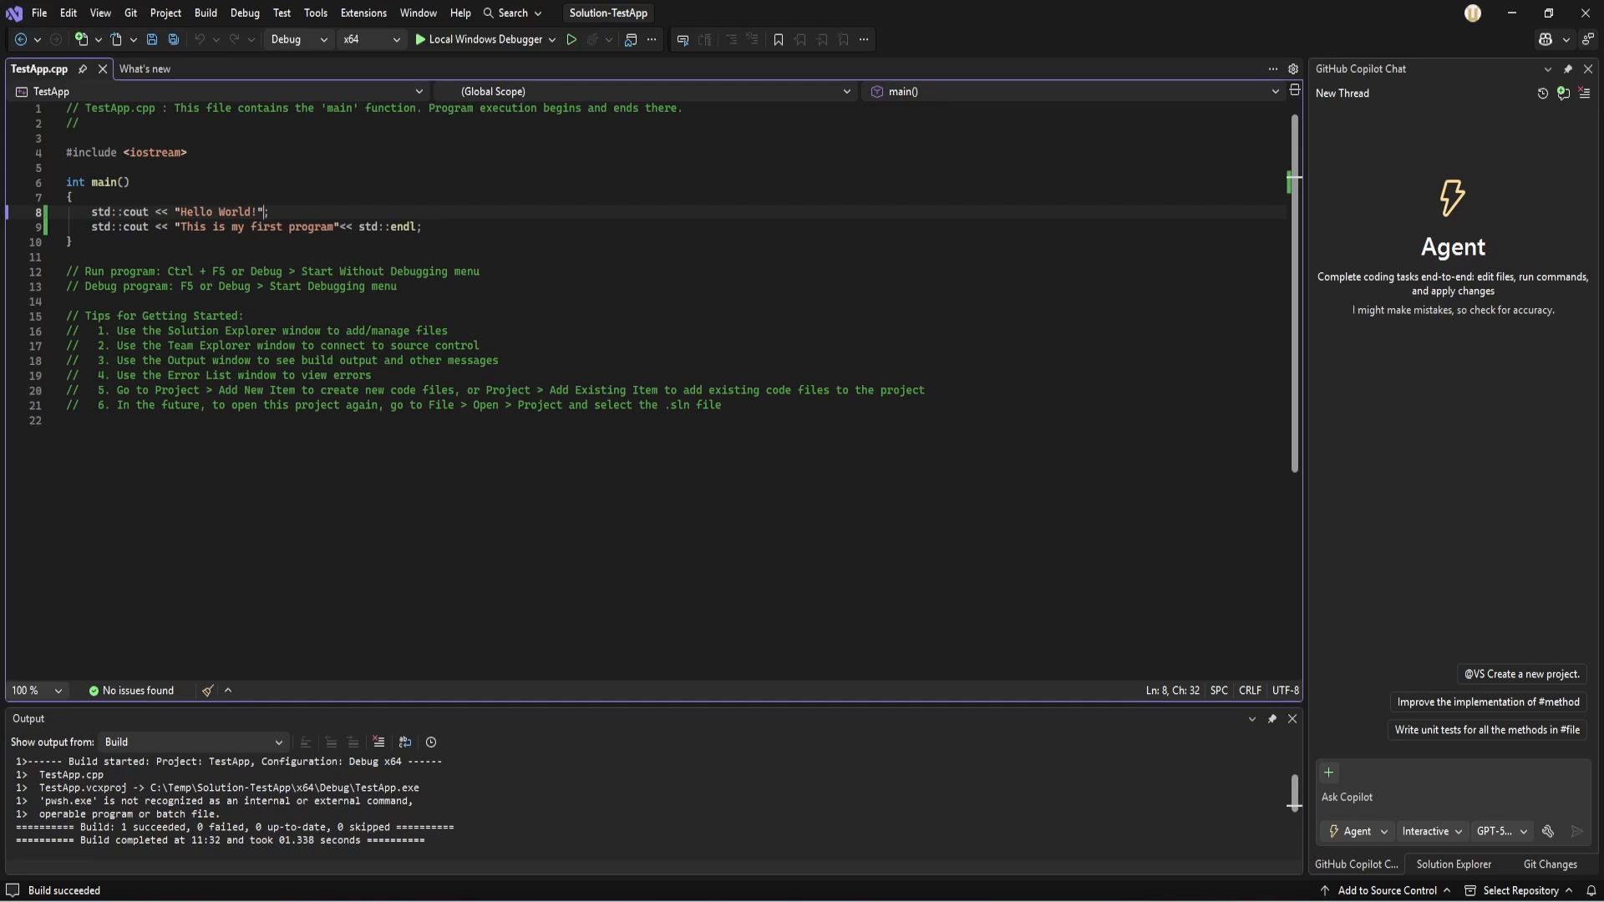
drag(340, 227, 417, 226)
key(ctrl+c)
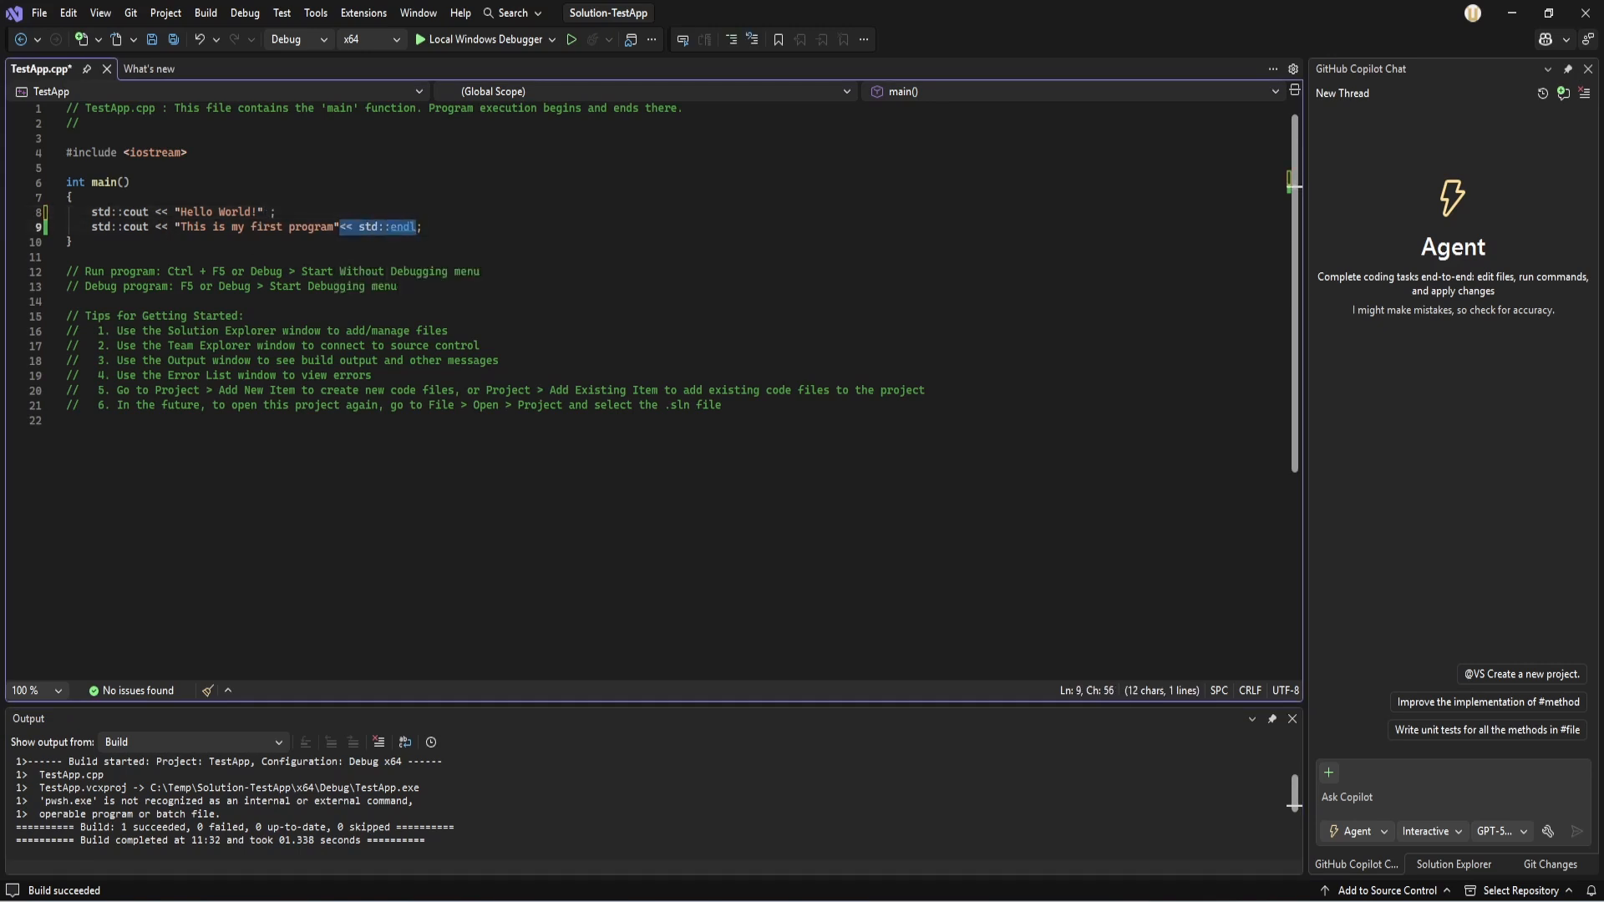
click(269, 211)
key(ctrl+v)
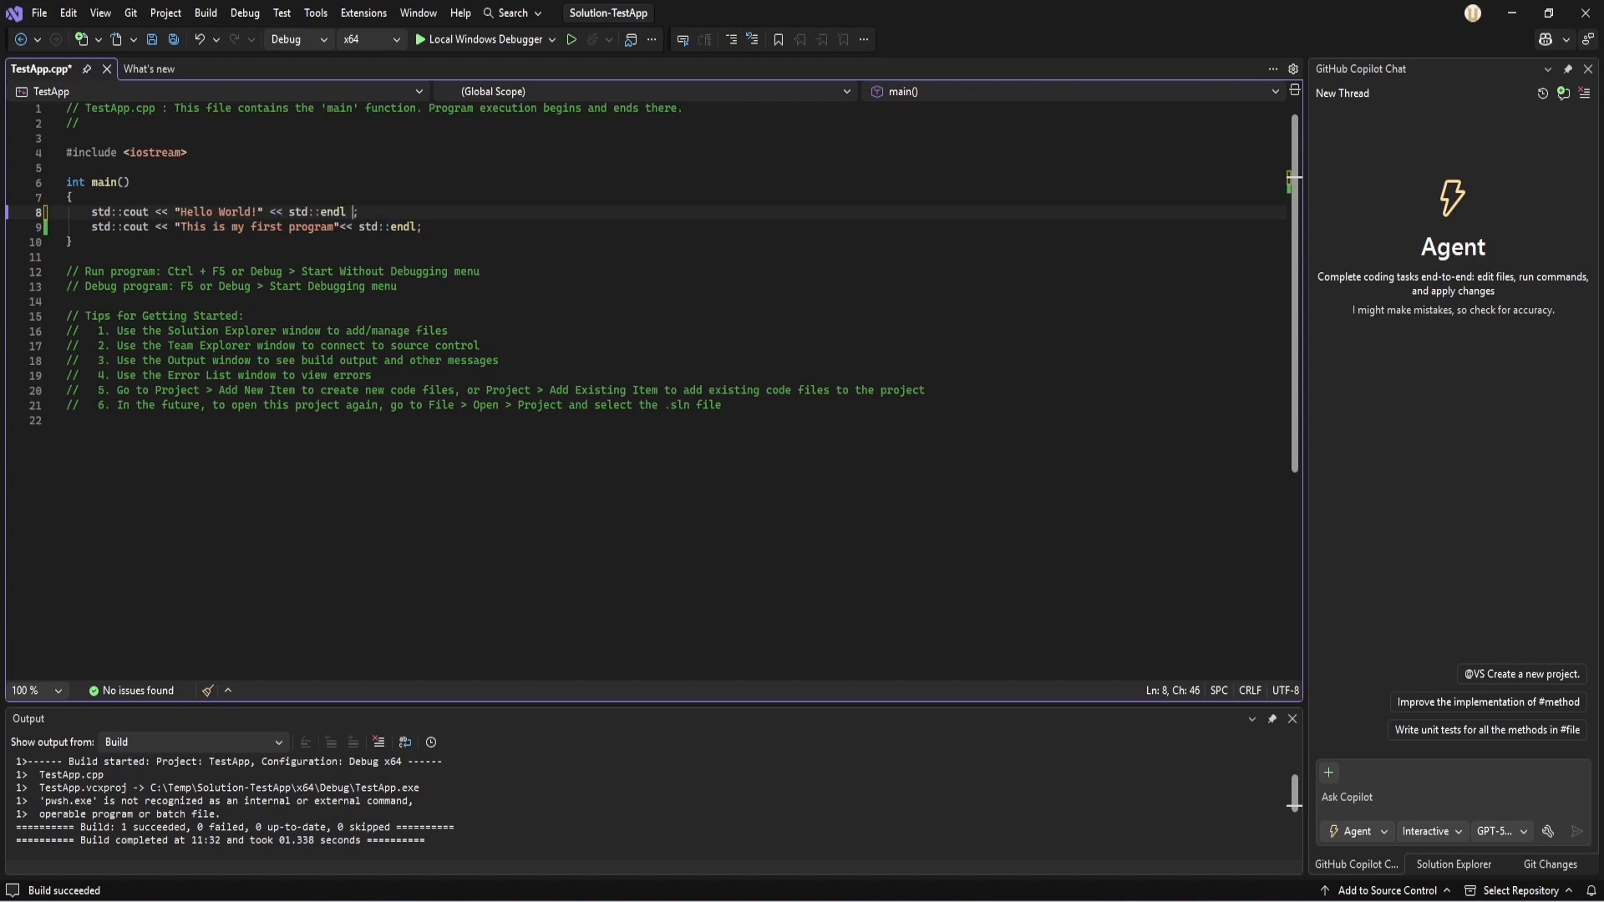
key(BackSpace)
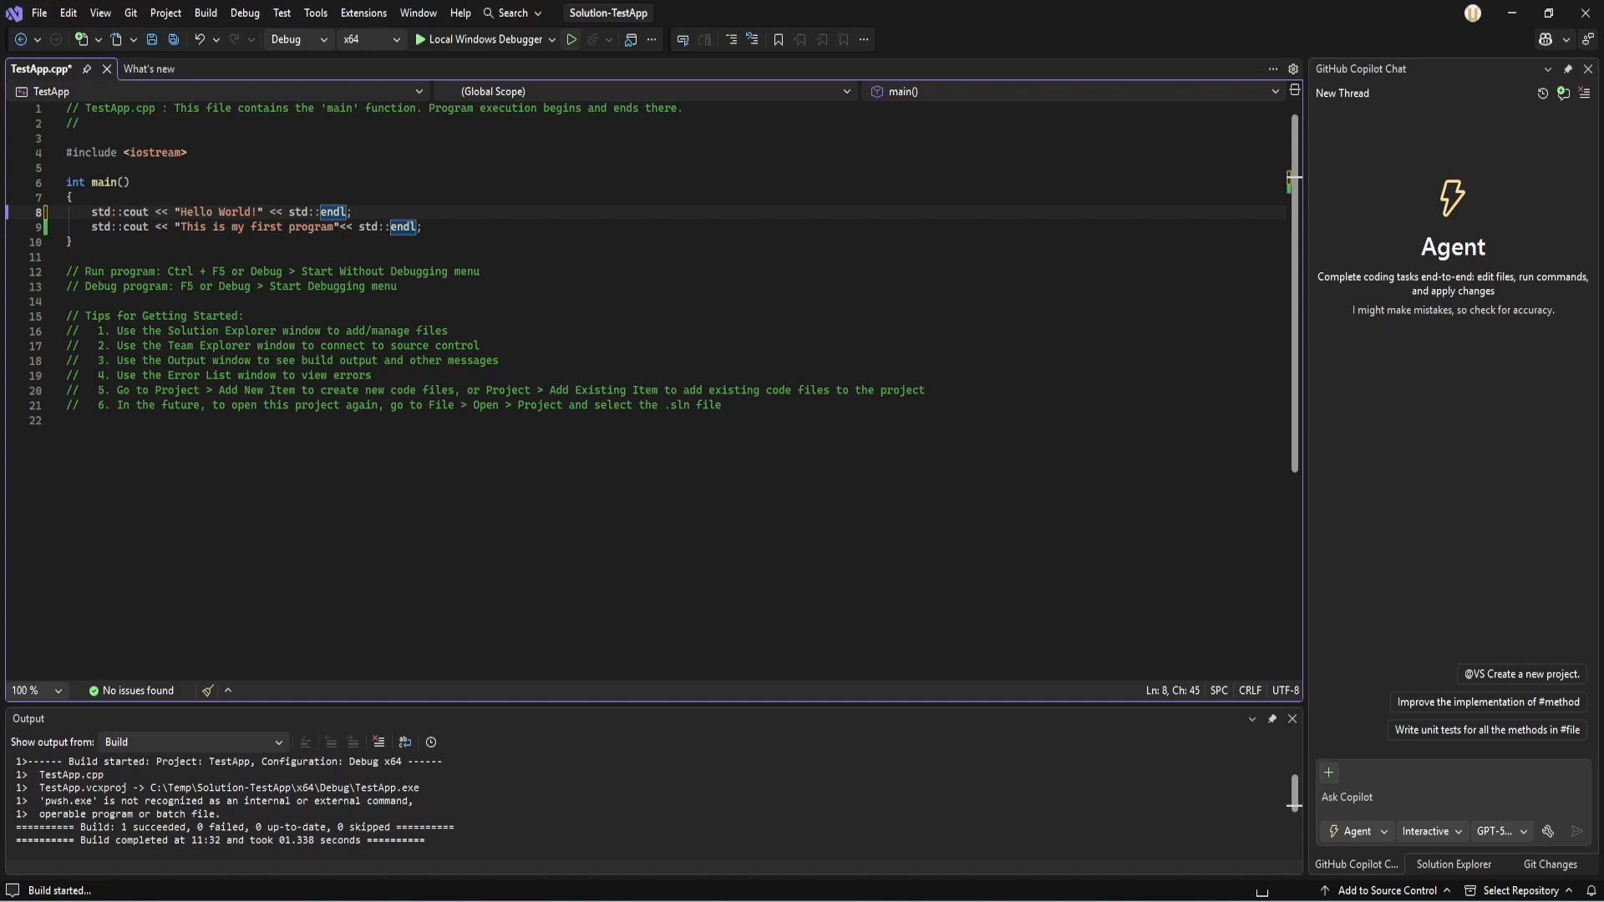
Run the program without debugging, compare its console output with both output statements, and close the console
key(ctrl+F5)
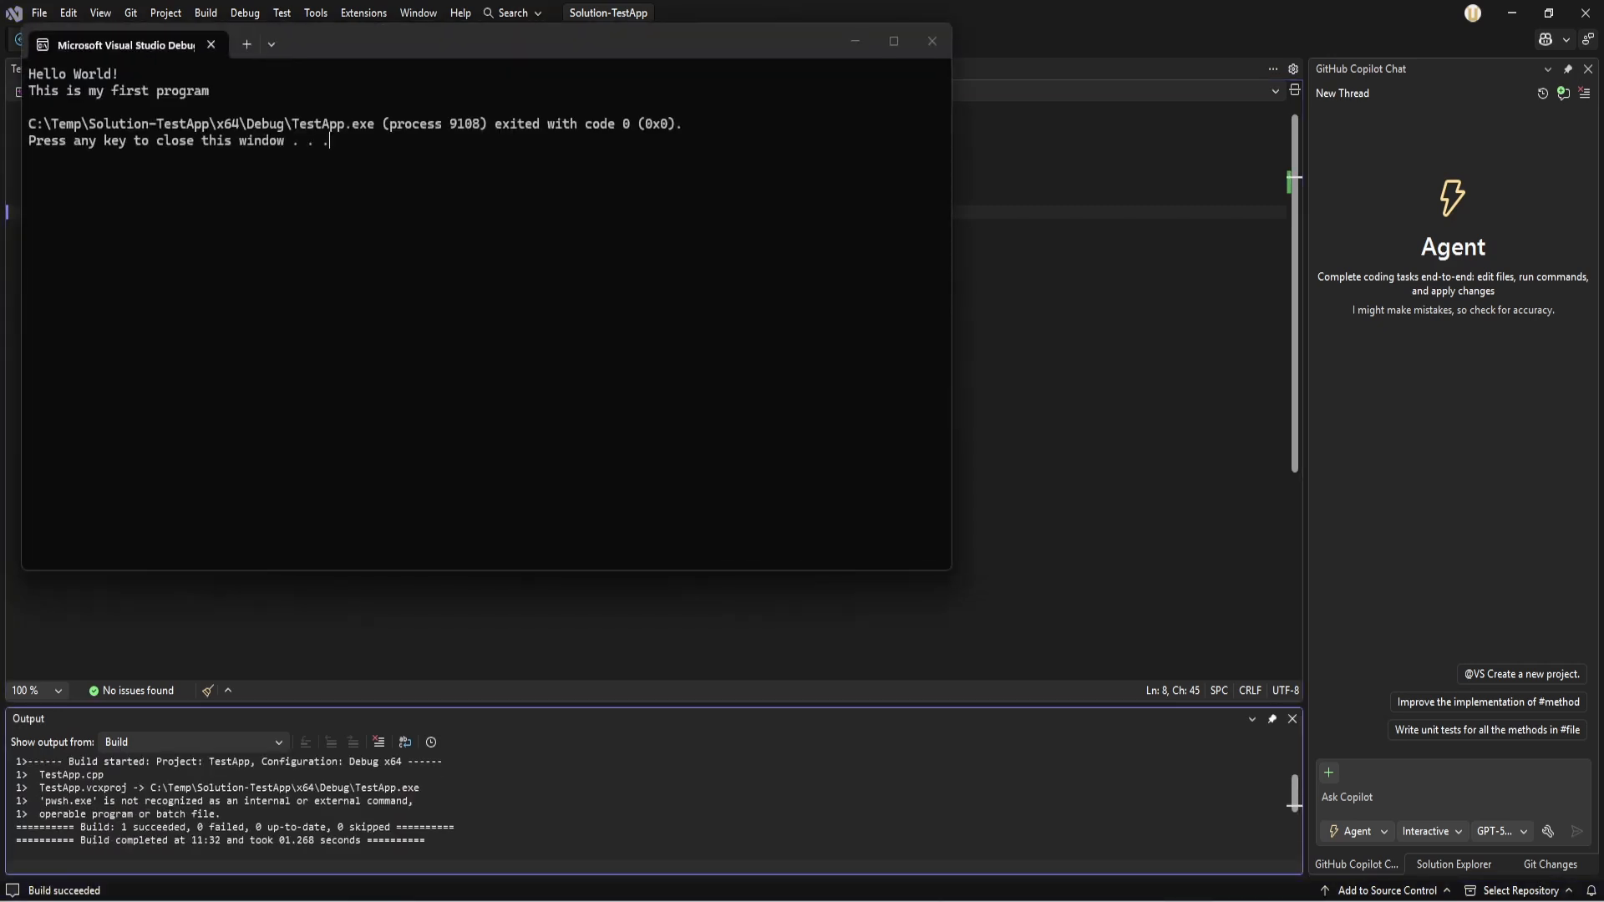
drag(408, 37, 832, 170)
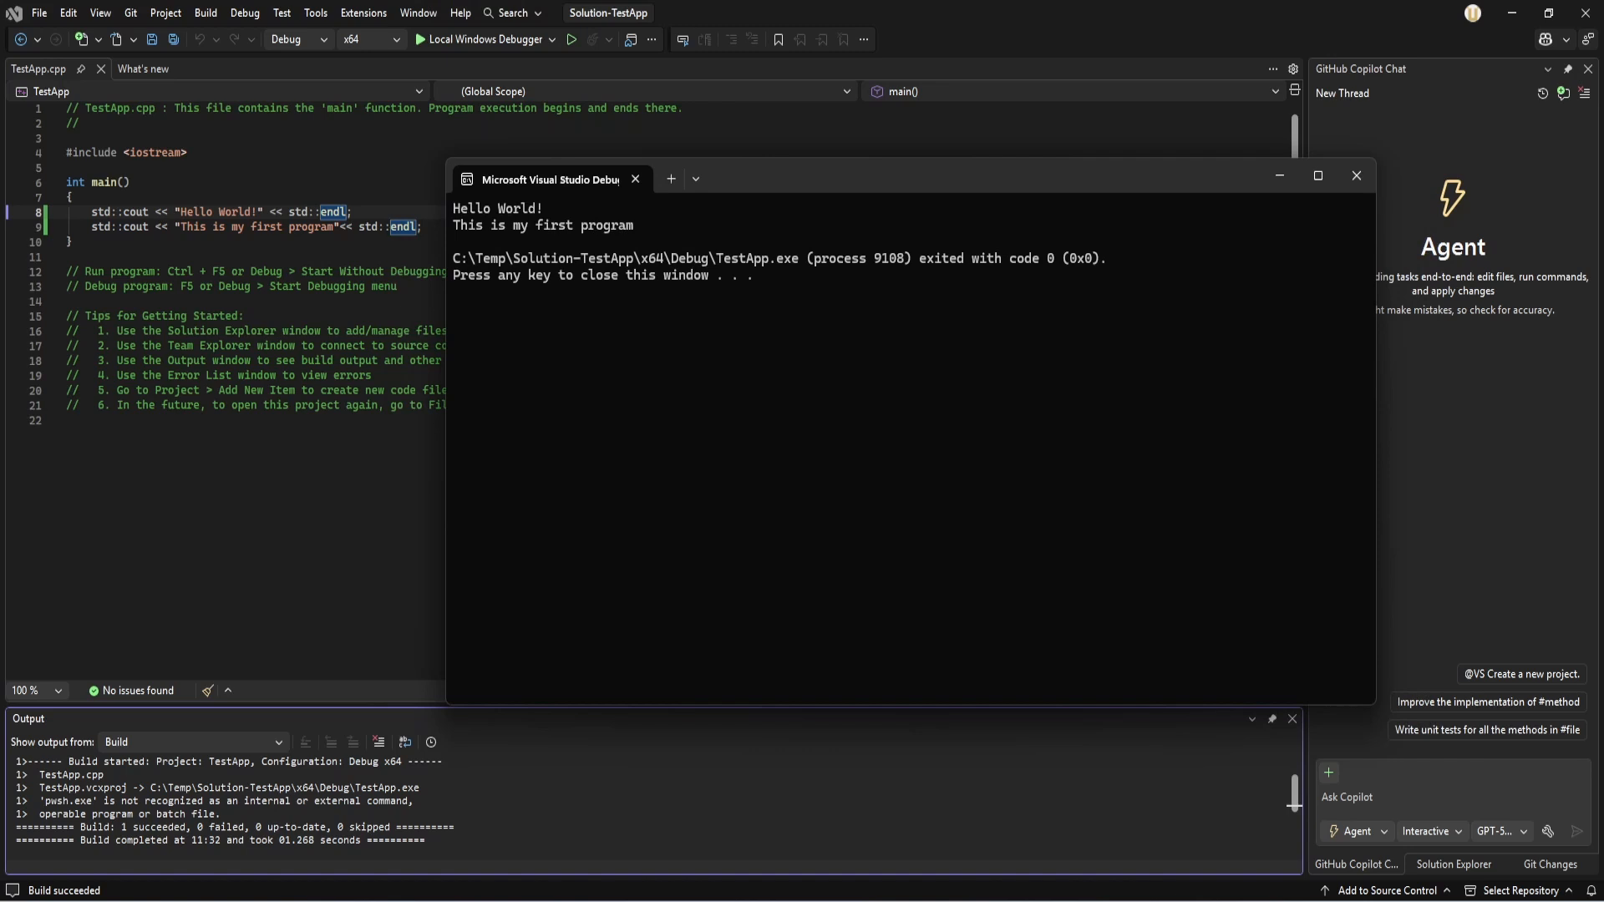
click(1356, 176)
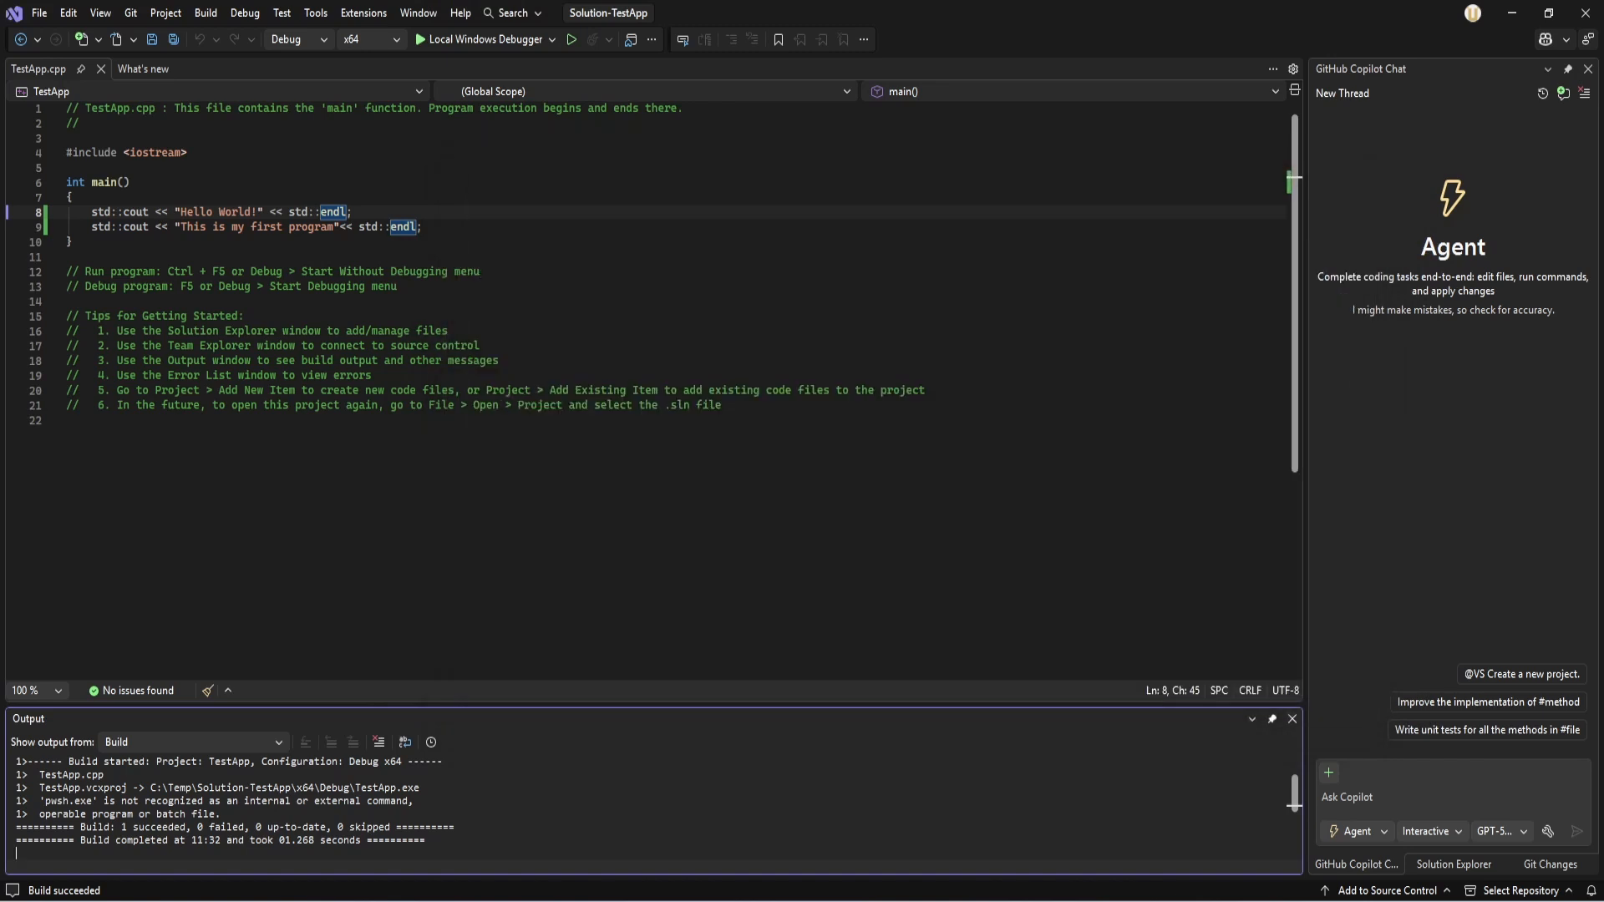
End the "This is my first program" string with a period, put a space before the following << operator, and save TestApp.cpp
click(334, 227)
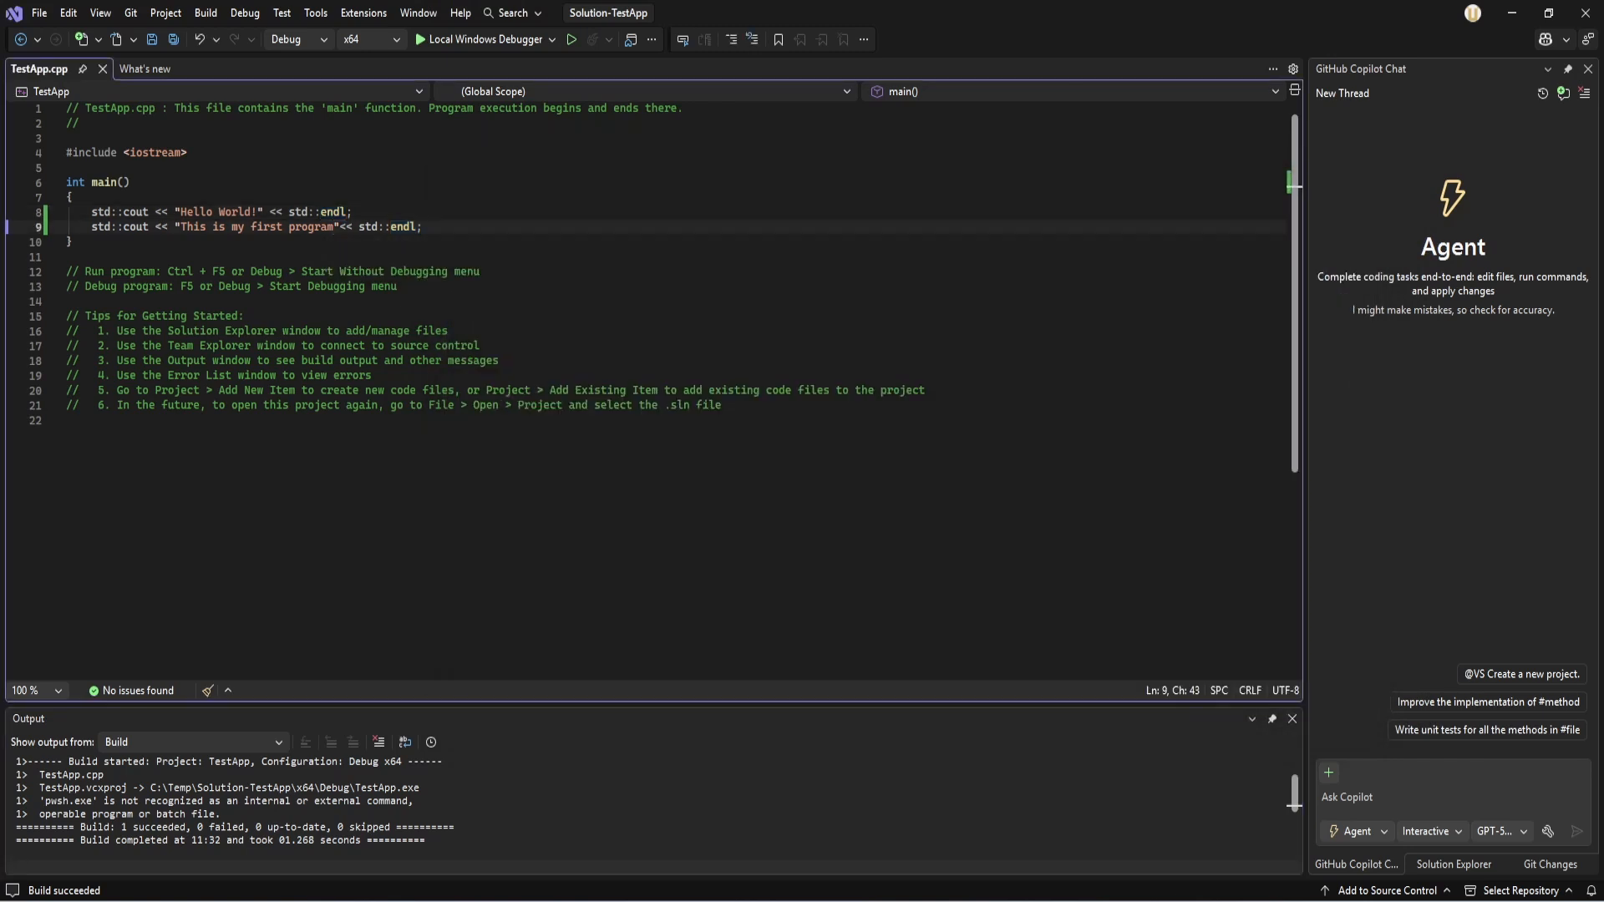
text(.)
key(Right)
click(403, 271)
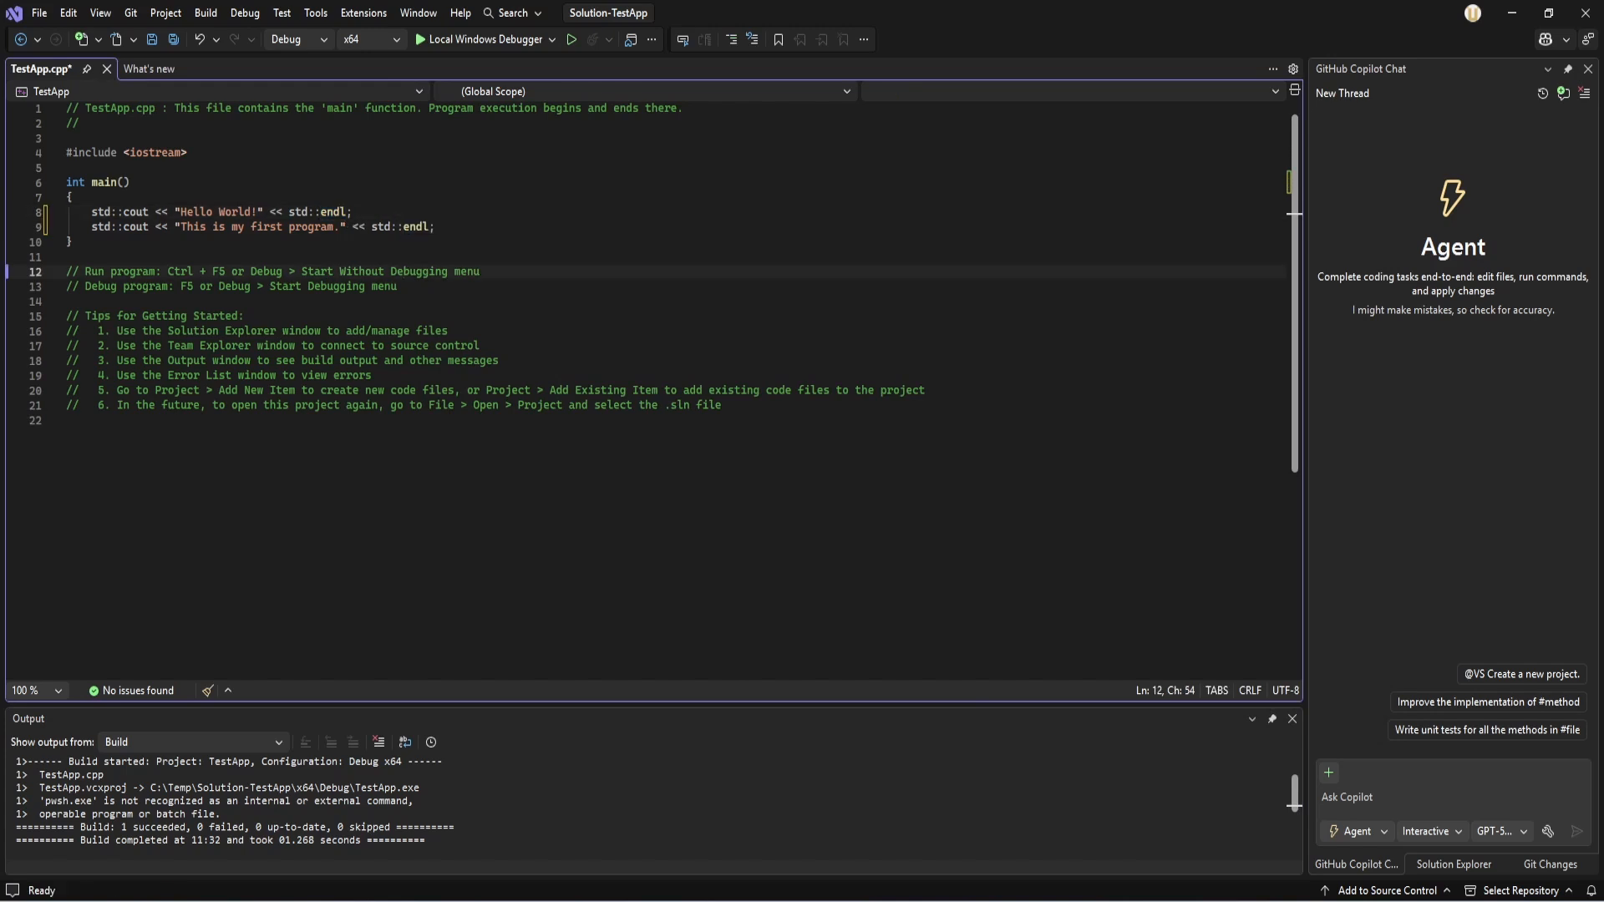
key(ctrl+s)
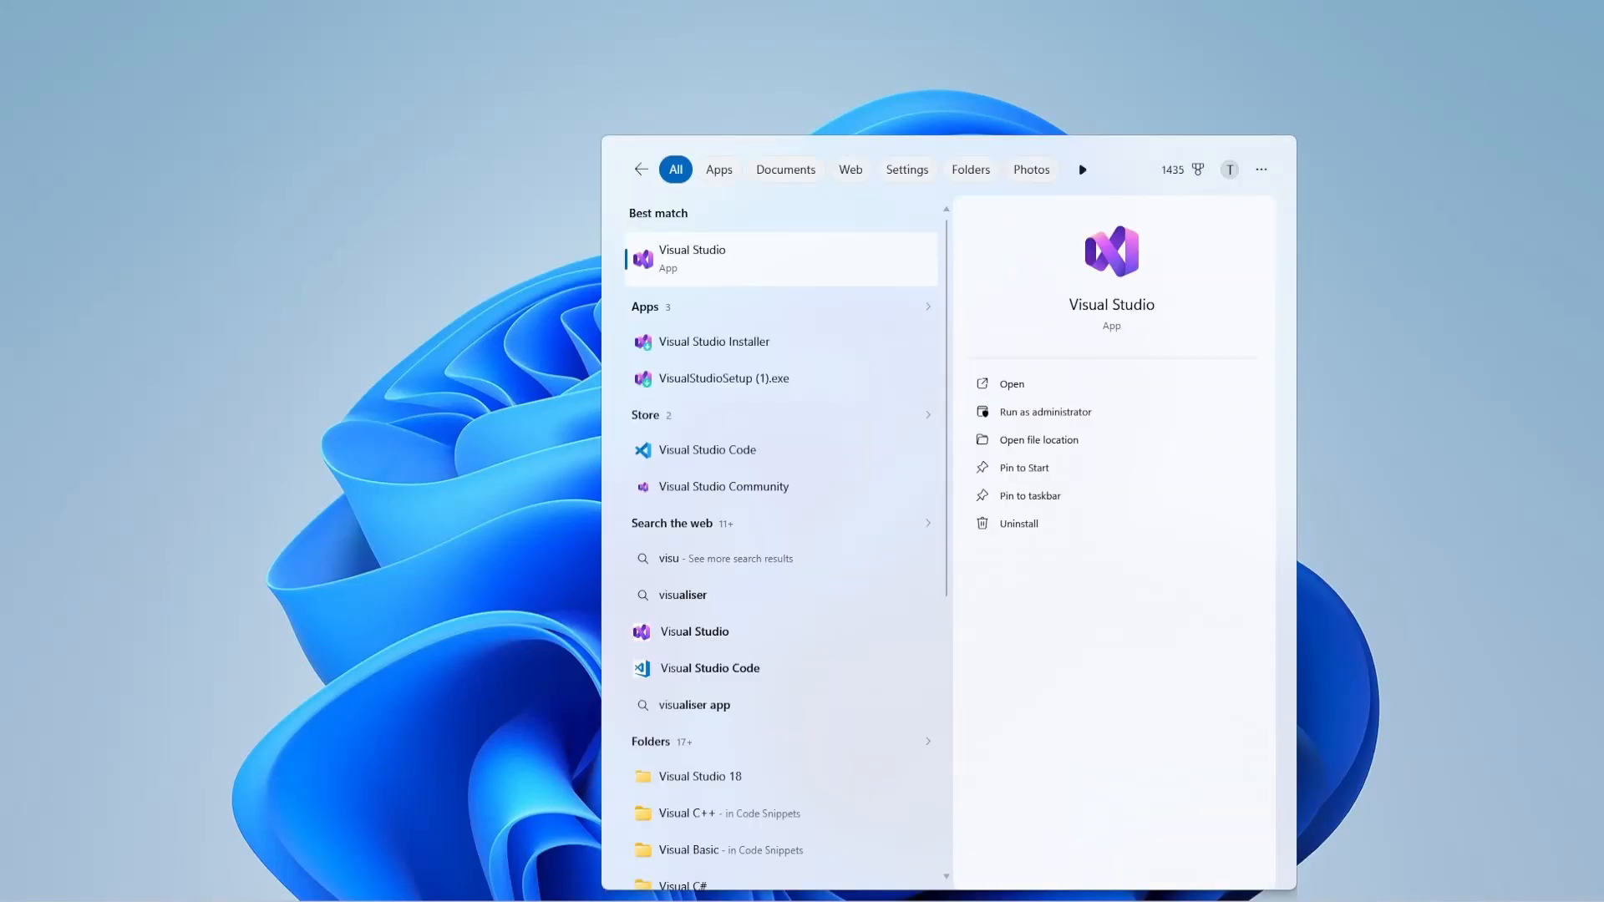
Launch Visual Studio and reopen the recent solution Solution-TestApp.slnx from C:\Temp\Solution-TestApp
key(Return)
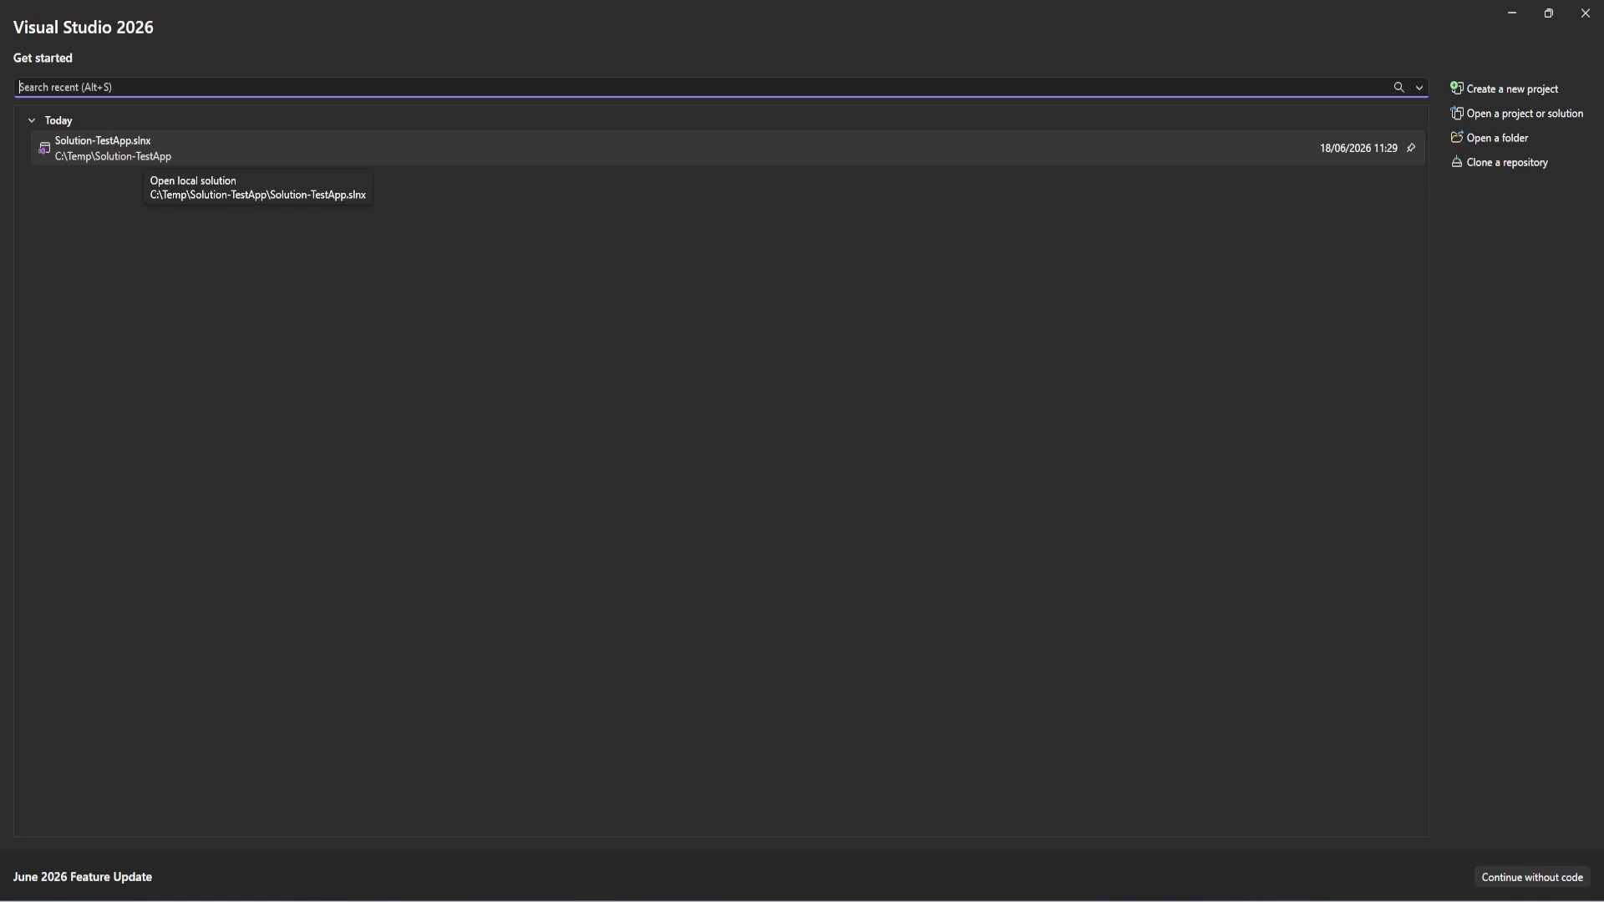
right_click(123, 155)
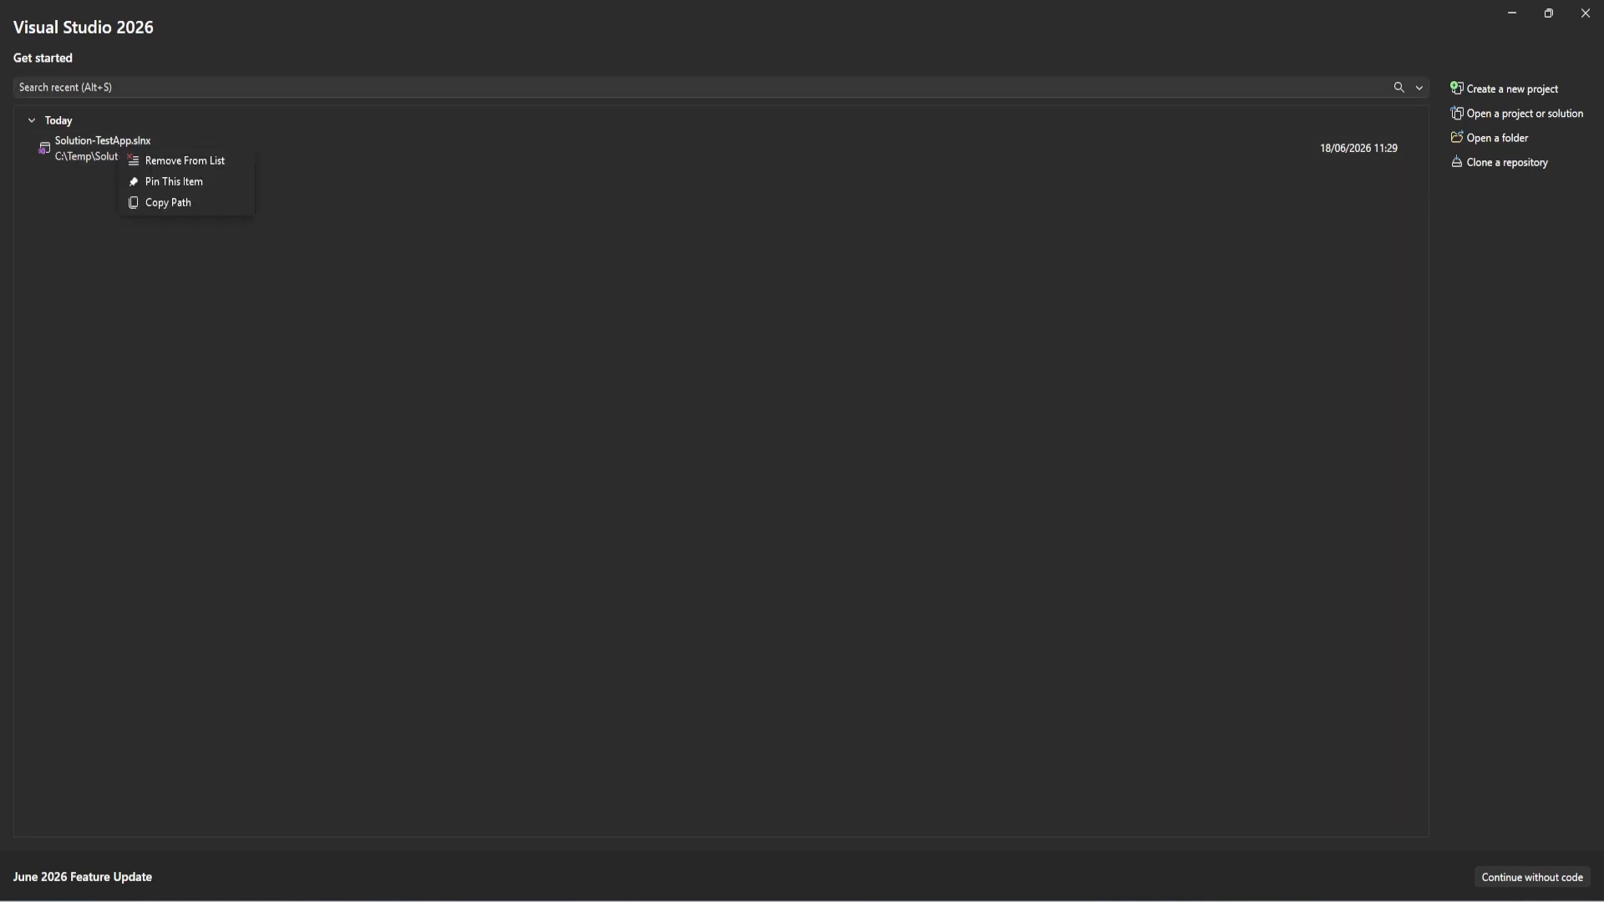
key(Escape)
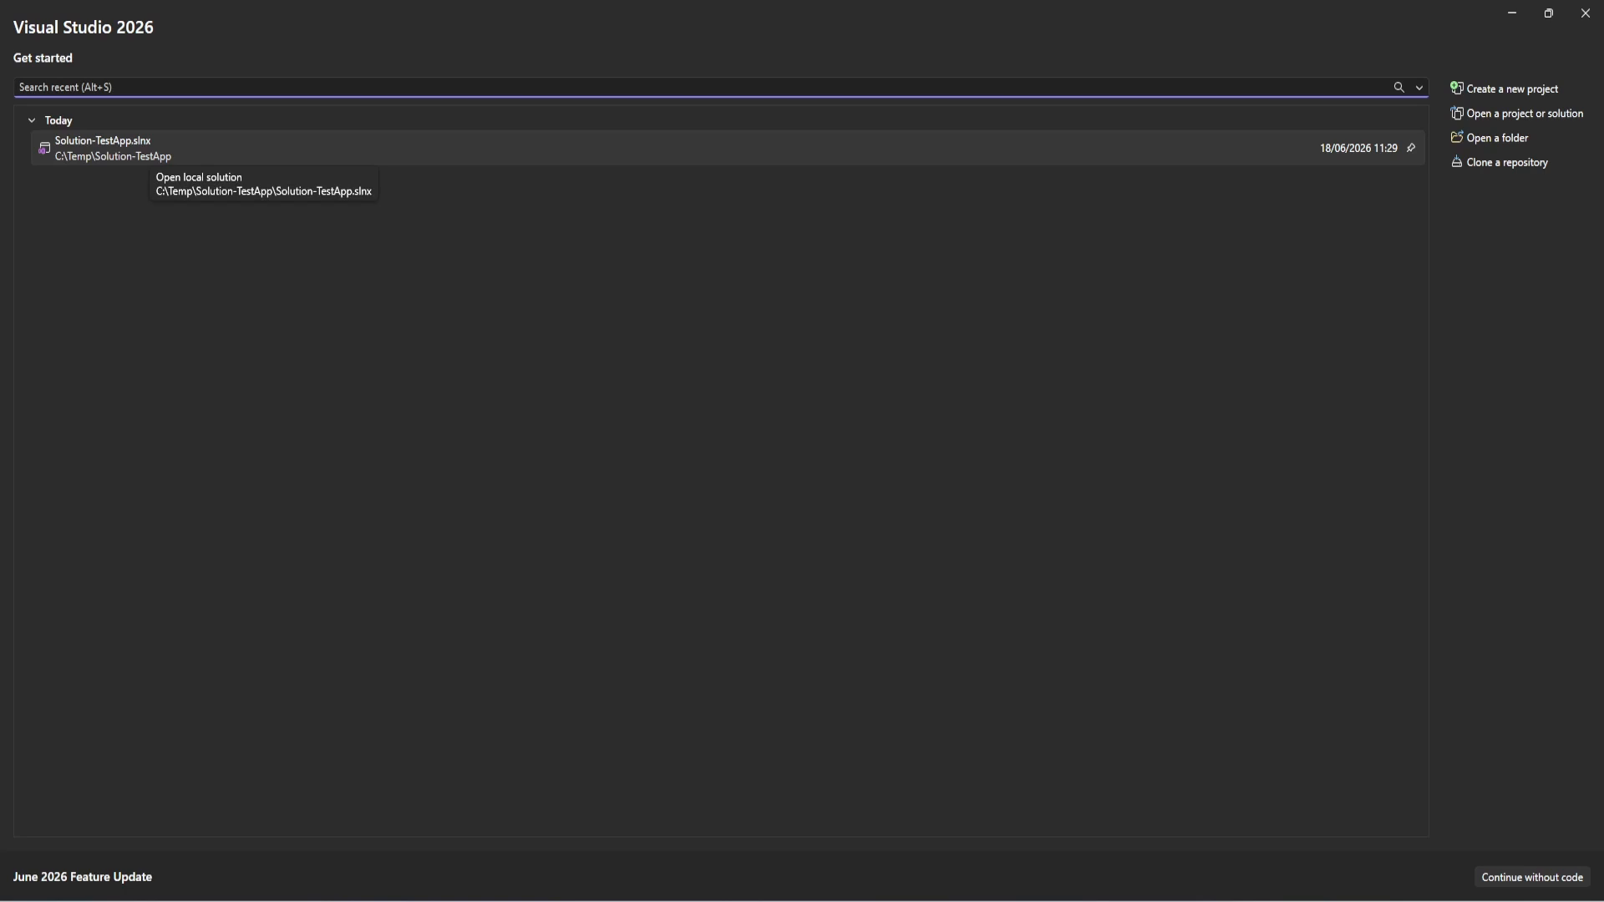
key(Return)
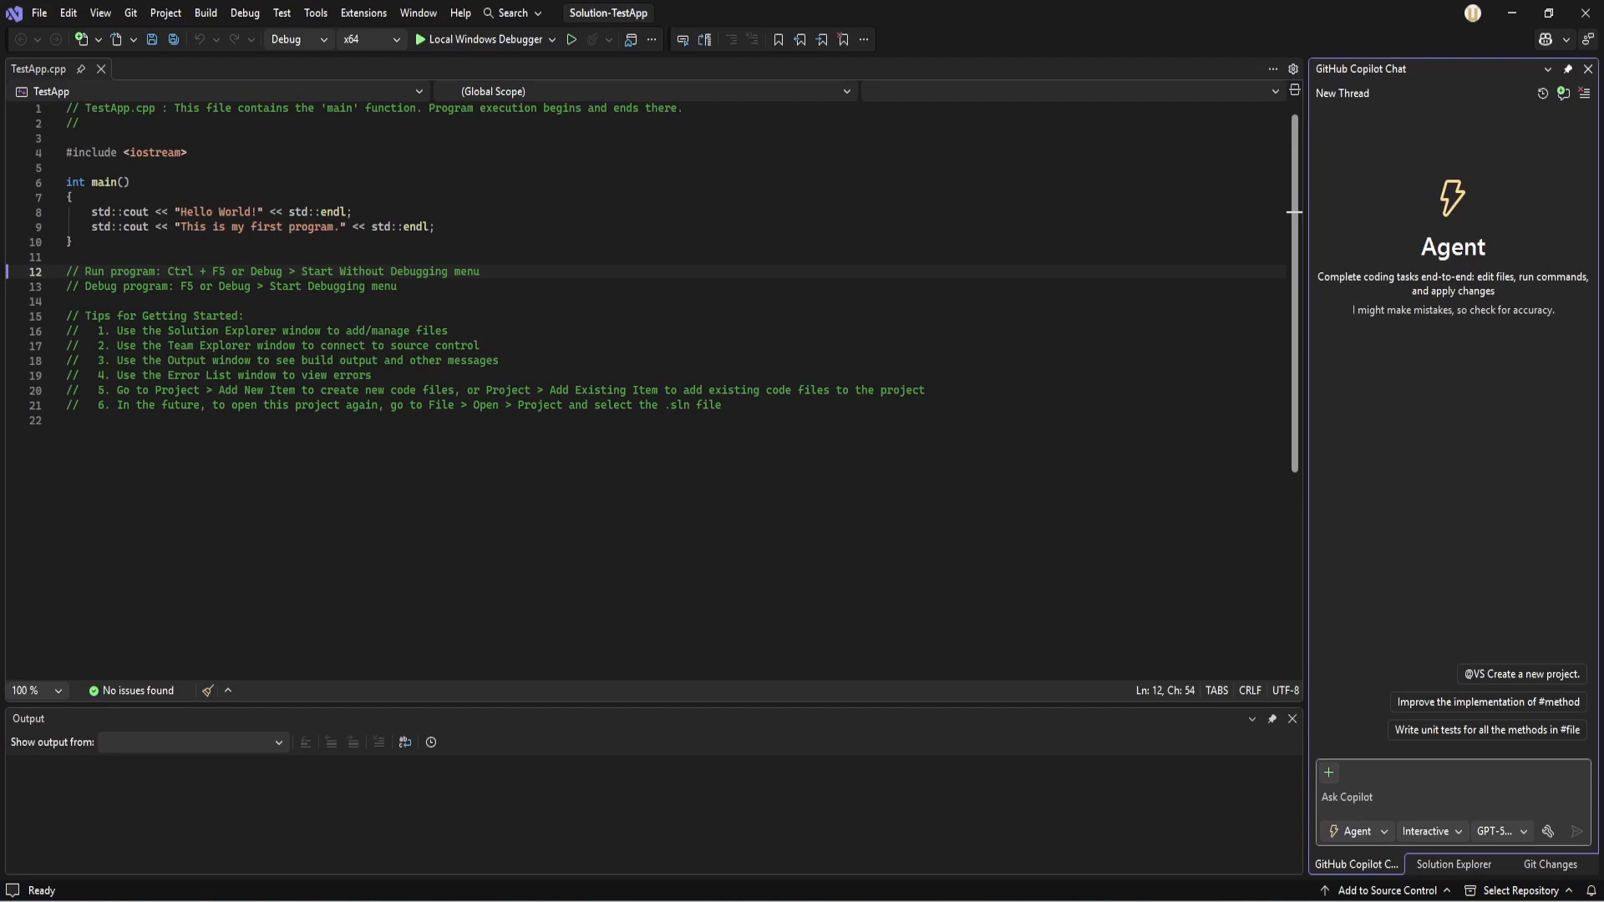
Examine the TestApp project tree in Solution Explorer, expanding Source Files and TestApp.cpp down to the main() function
click(1454, 865)
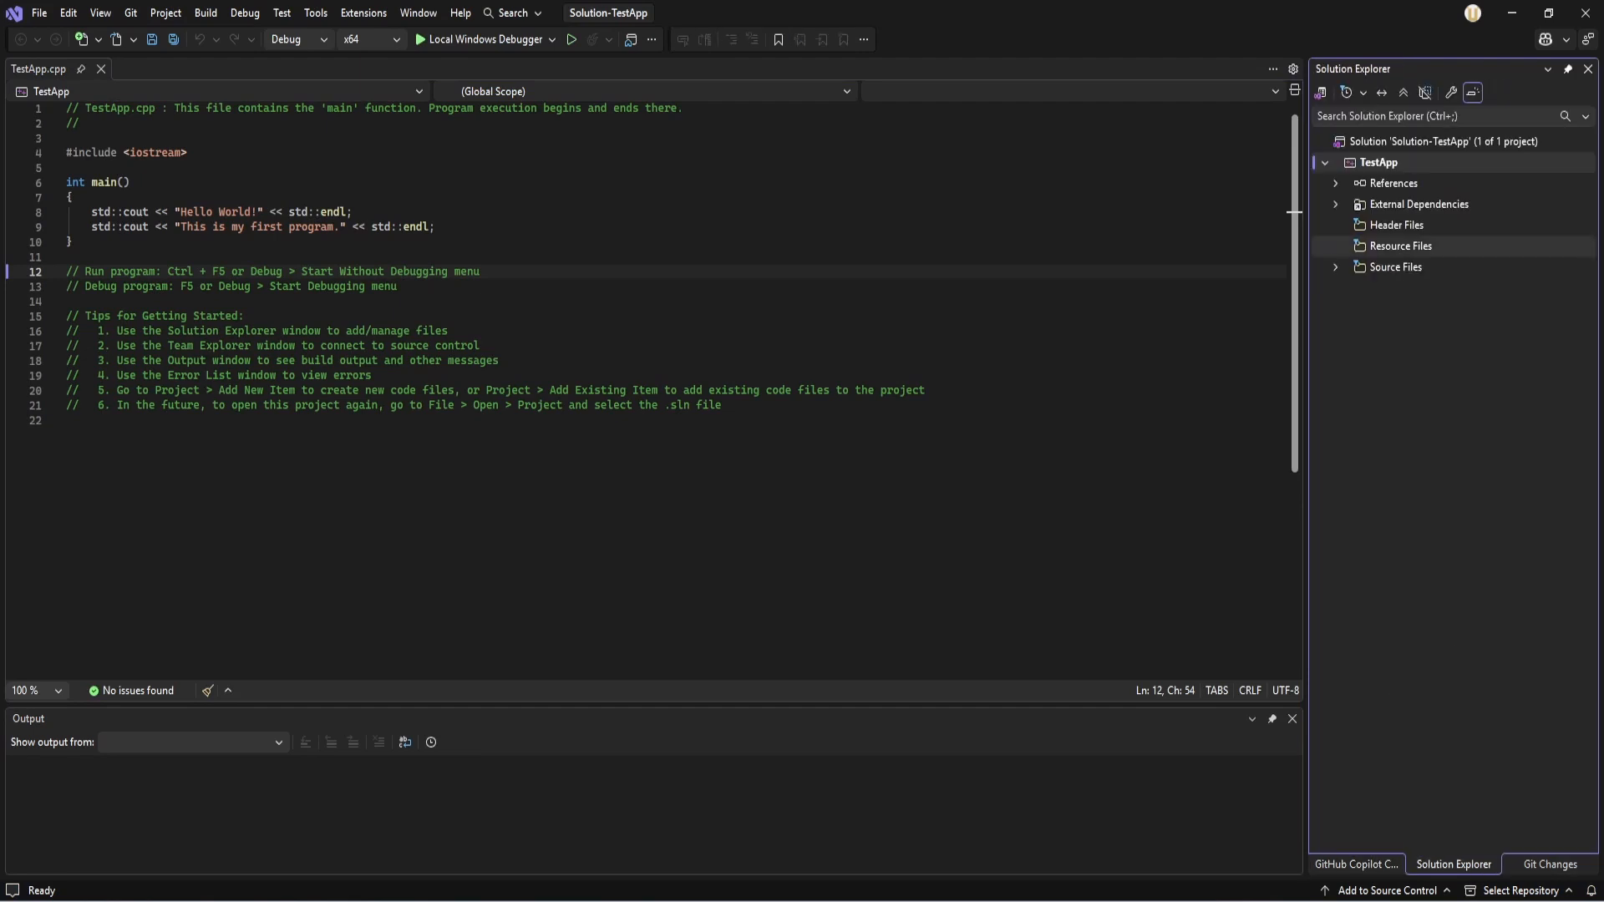
click(1326, 163)
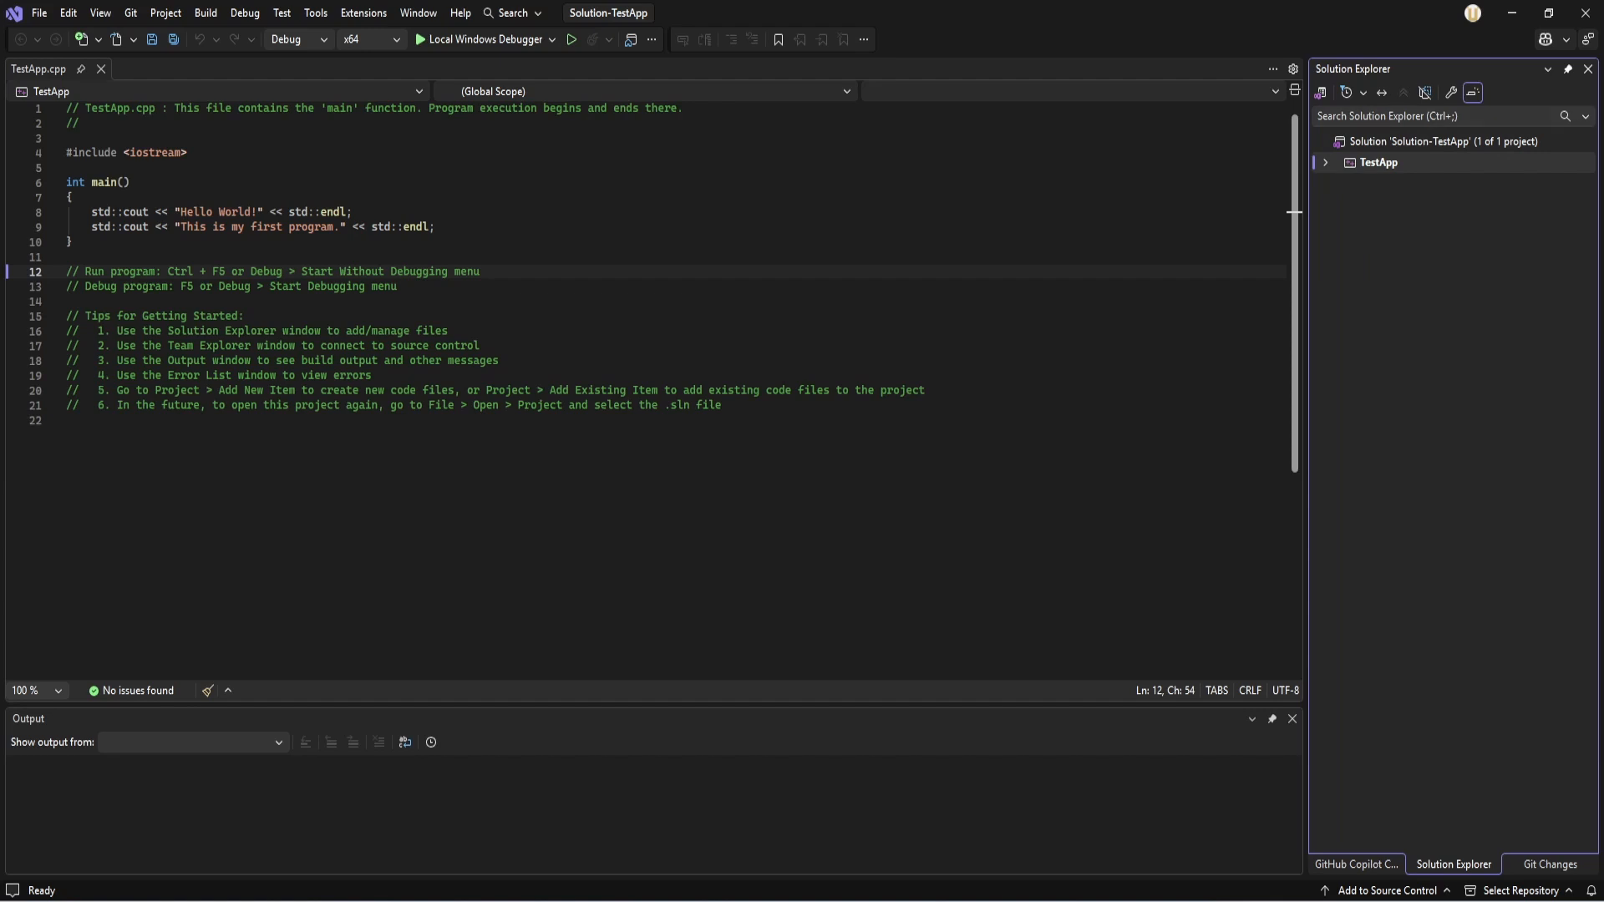
click(1443, 142)
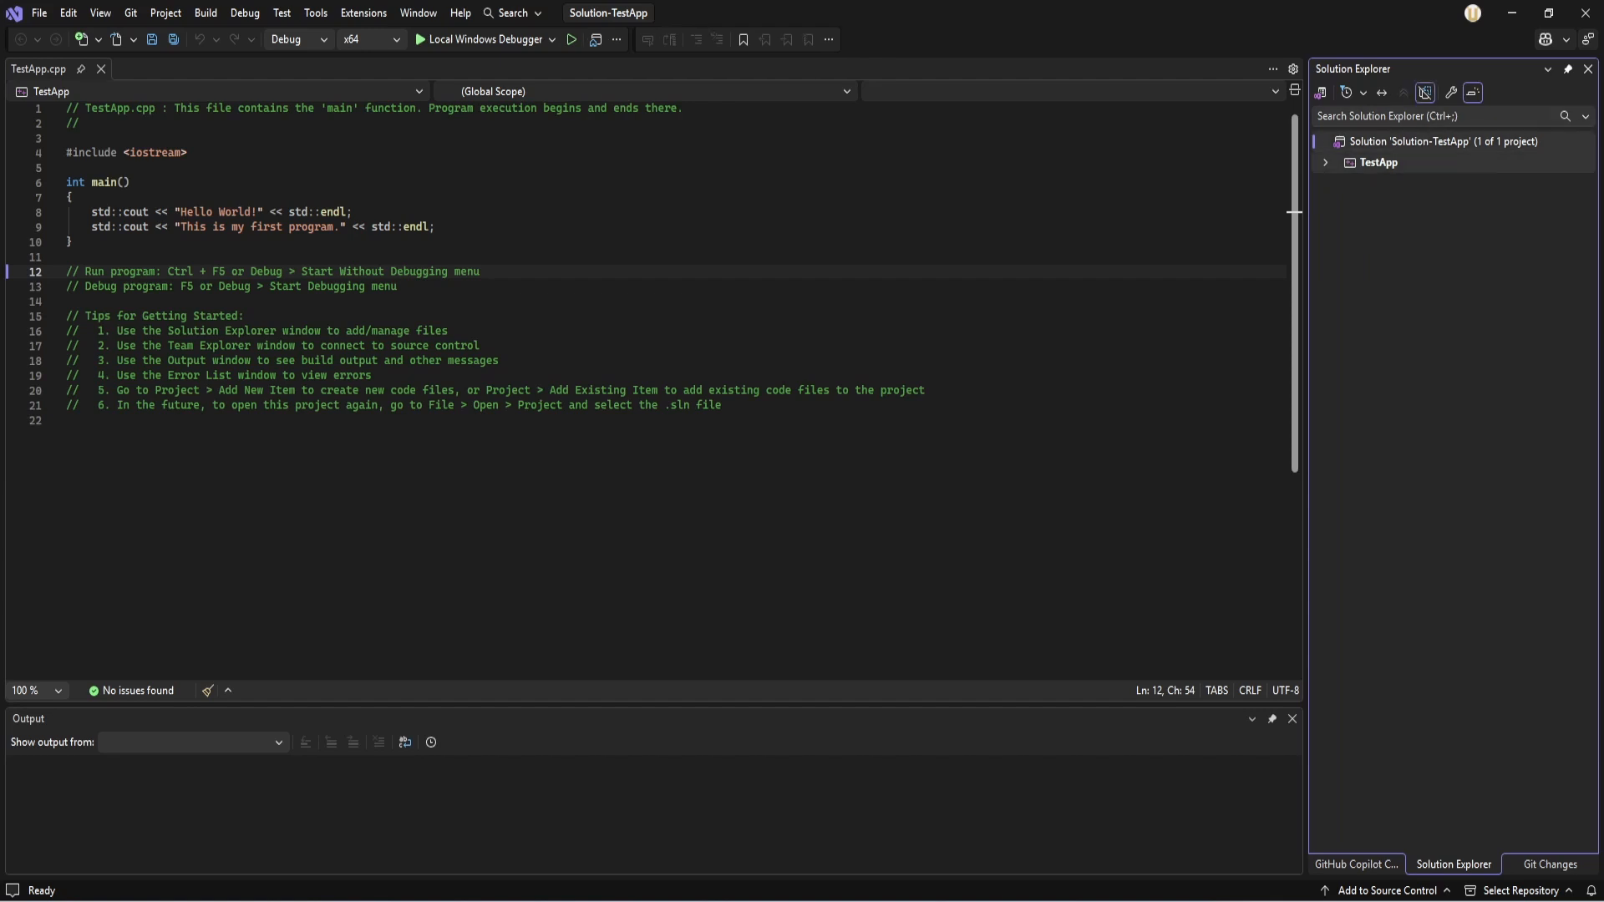
click(1326, 163)
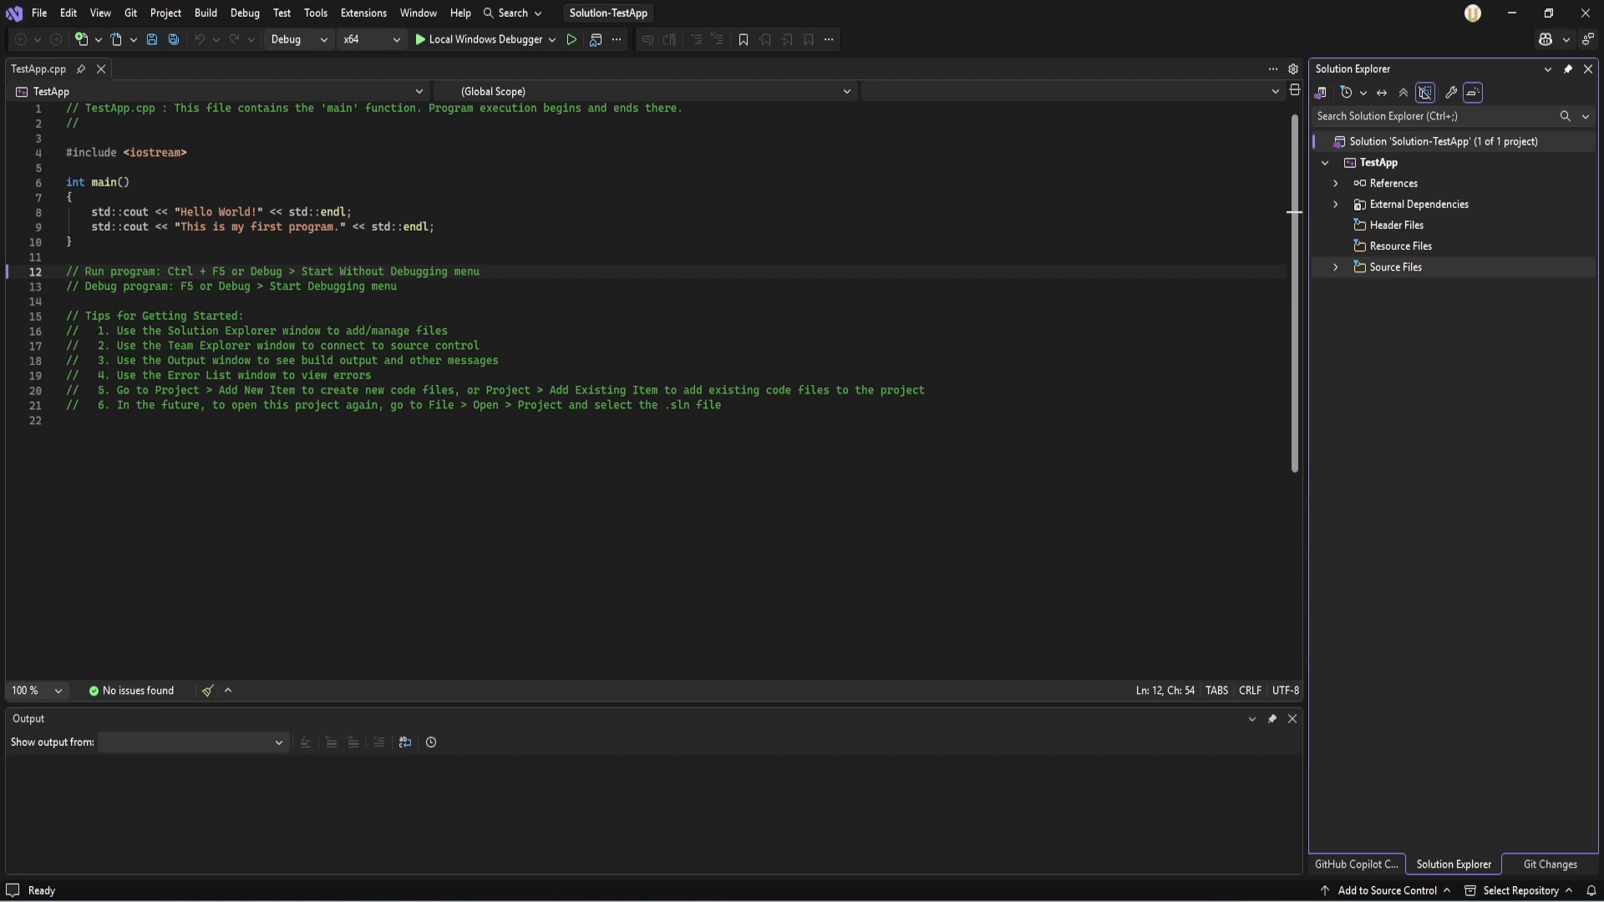
click(1335, 267)
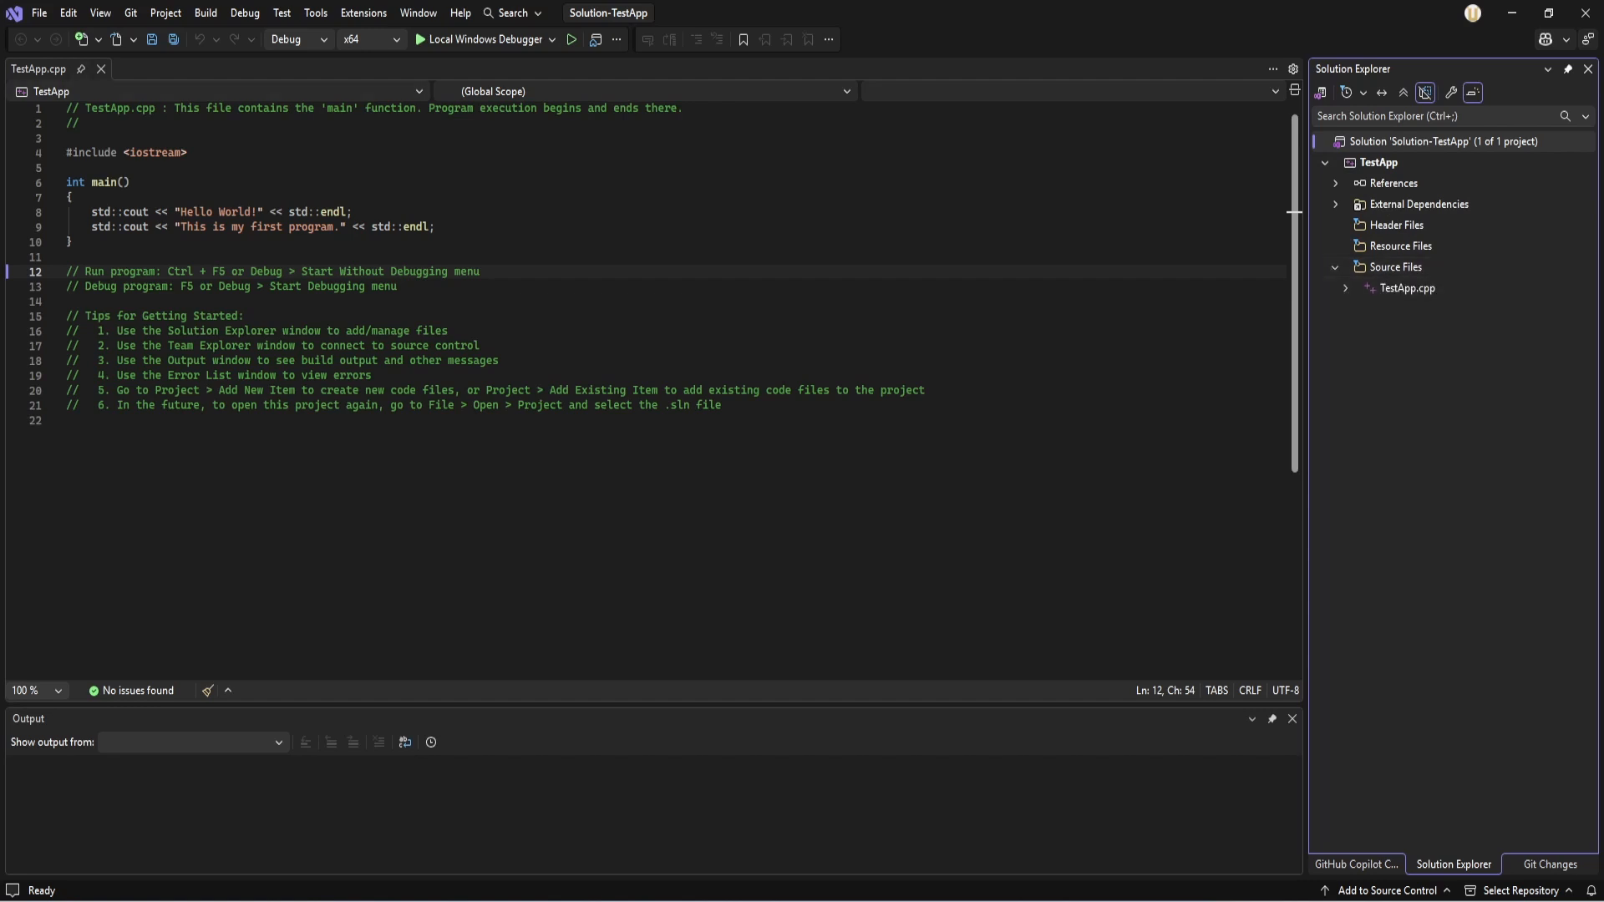
drag(85, 107, 162, 108)
click(1345, 289)
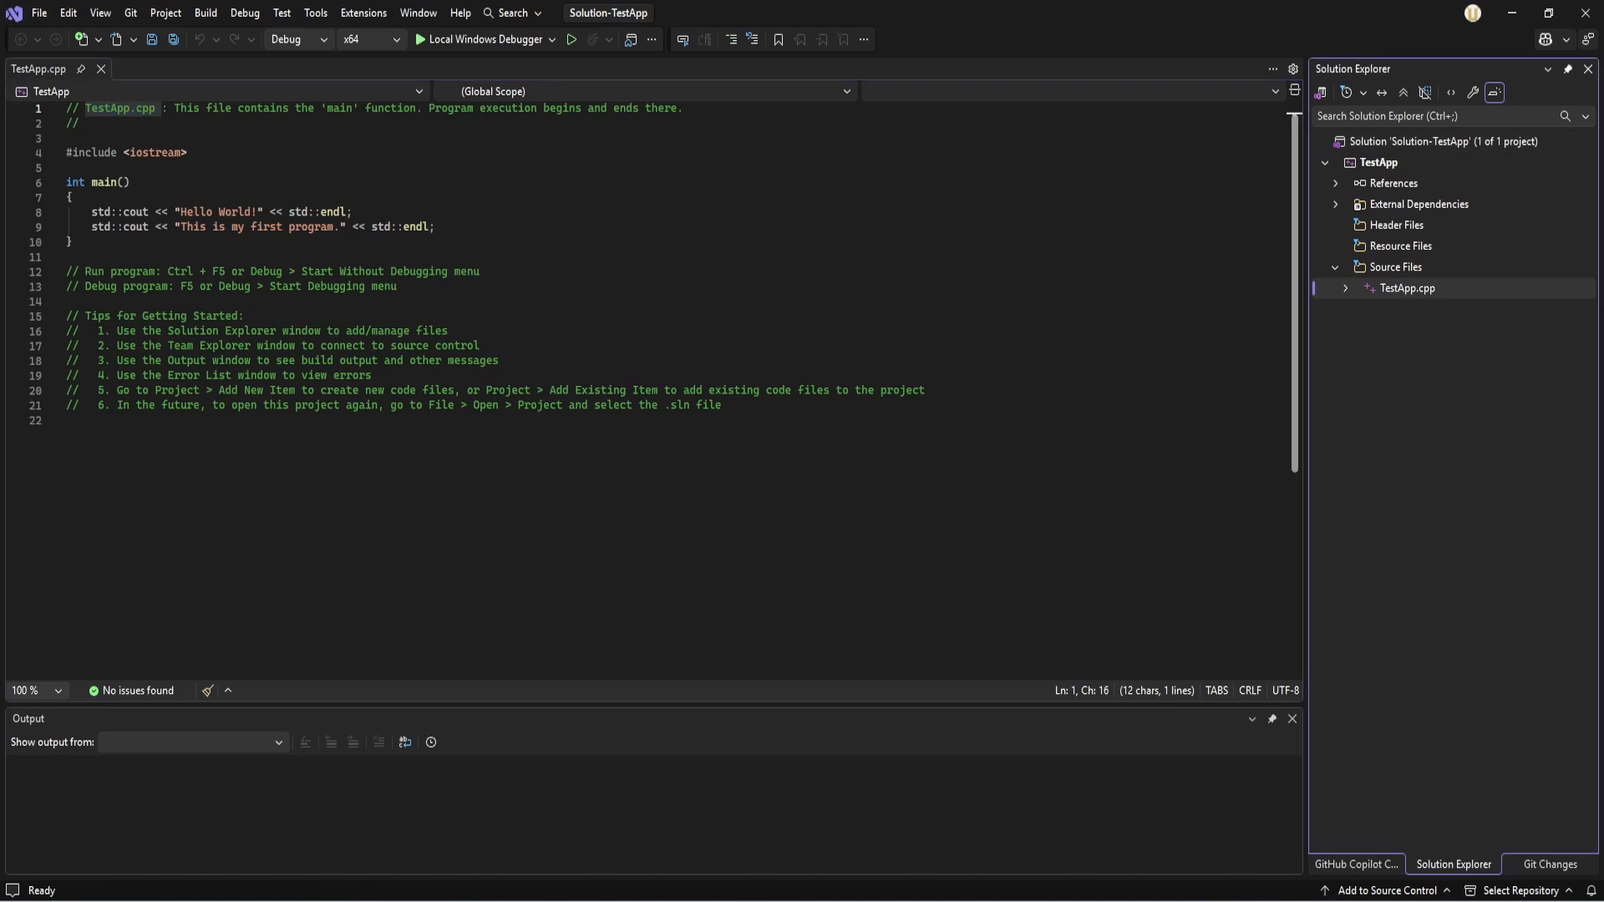
click(1405, 310)
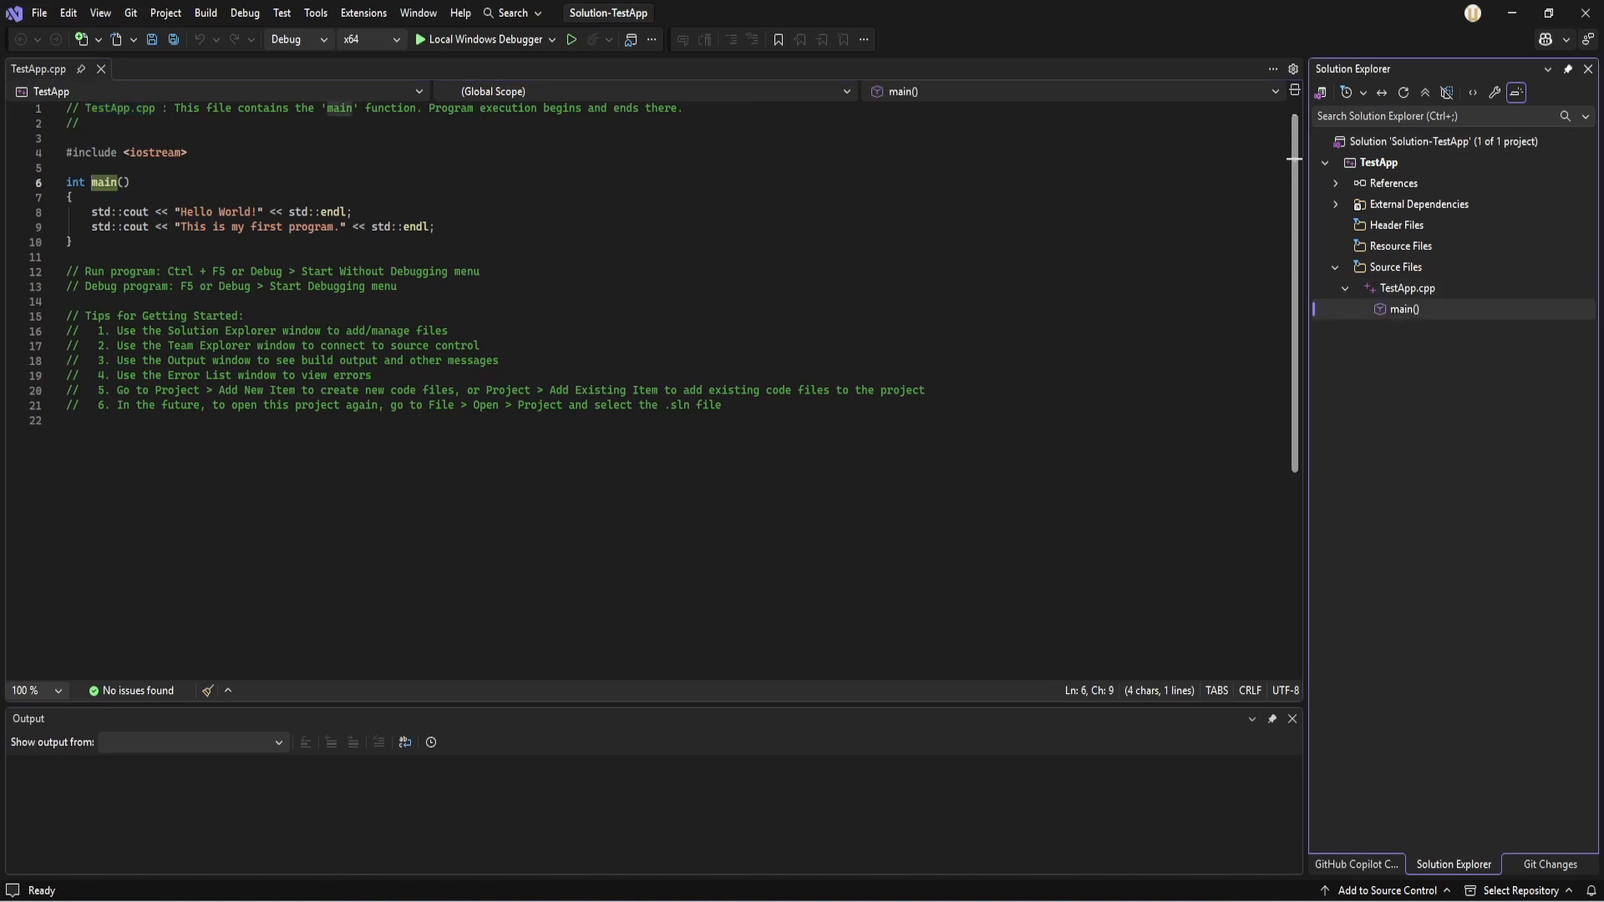
click(1407, 288)
Close Visual Studio without saving the changes to Solution-TestApp.slnx, and launch it again
click(1585, 13)
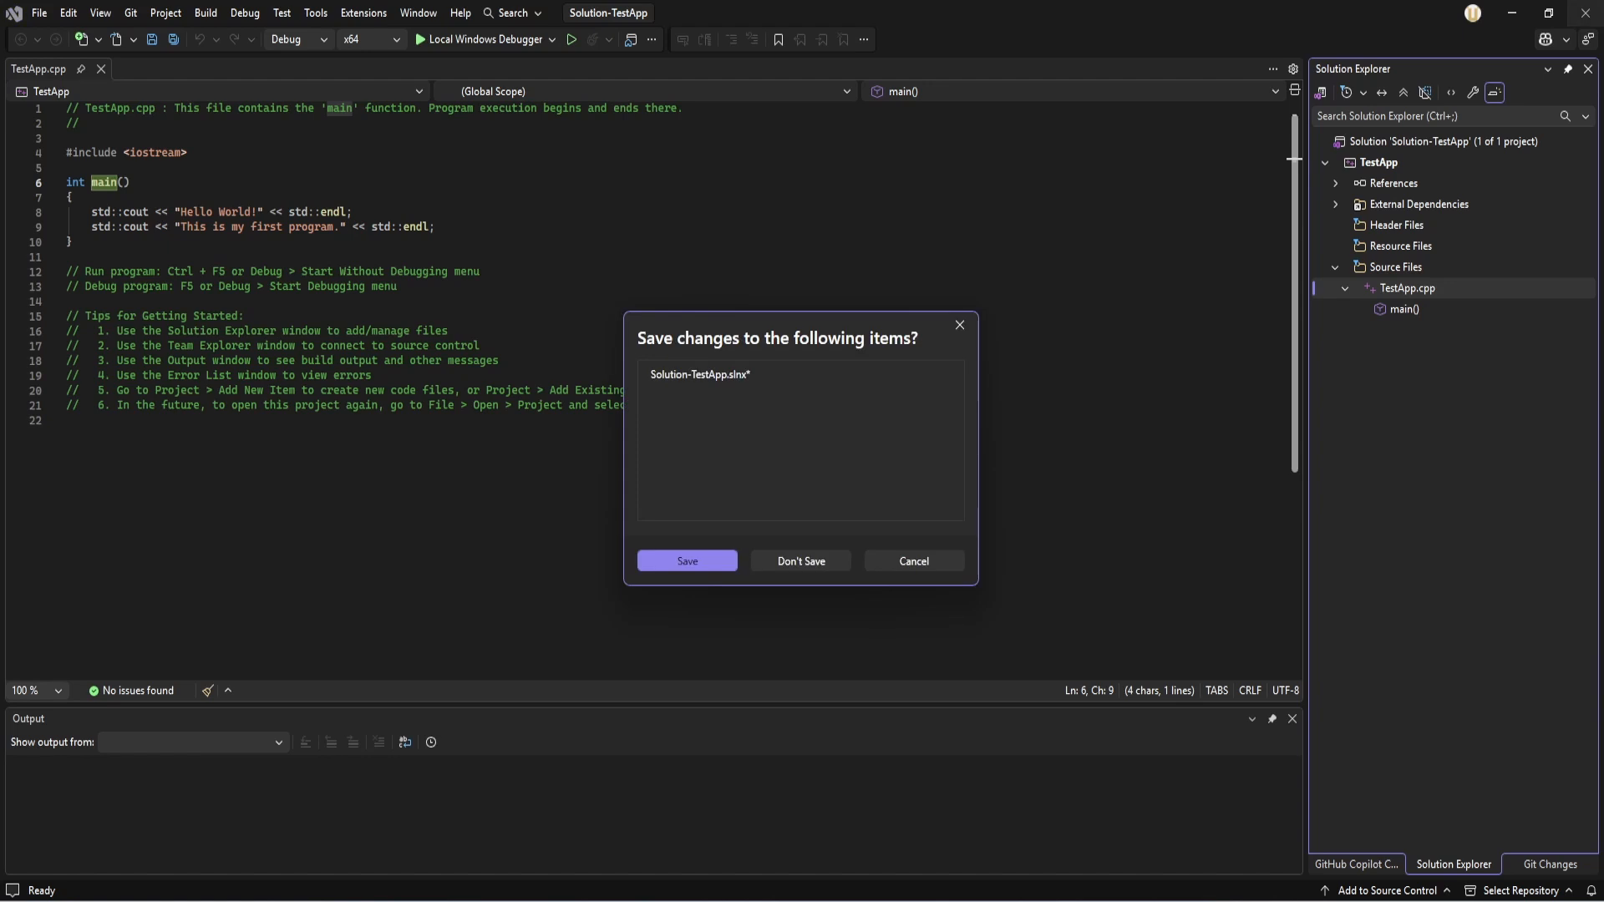
click(803, 562)
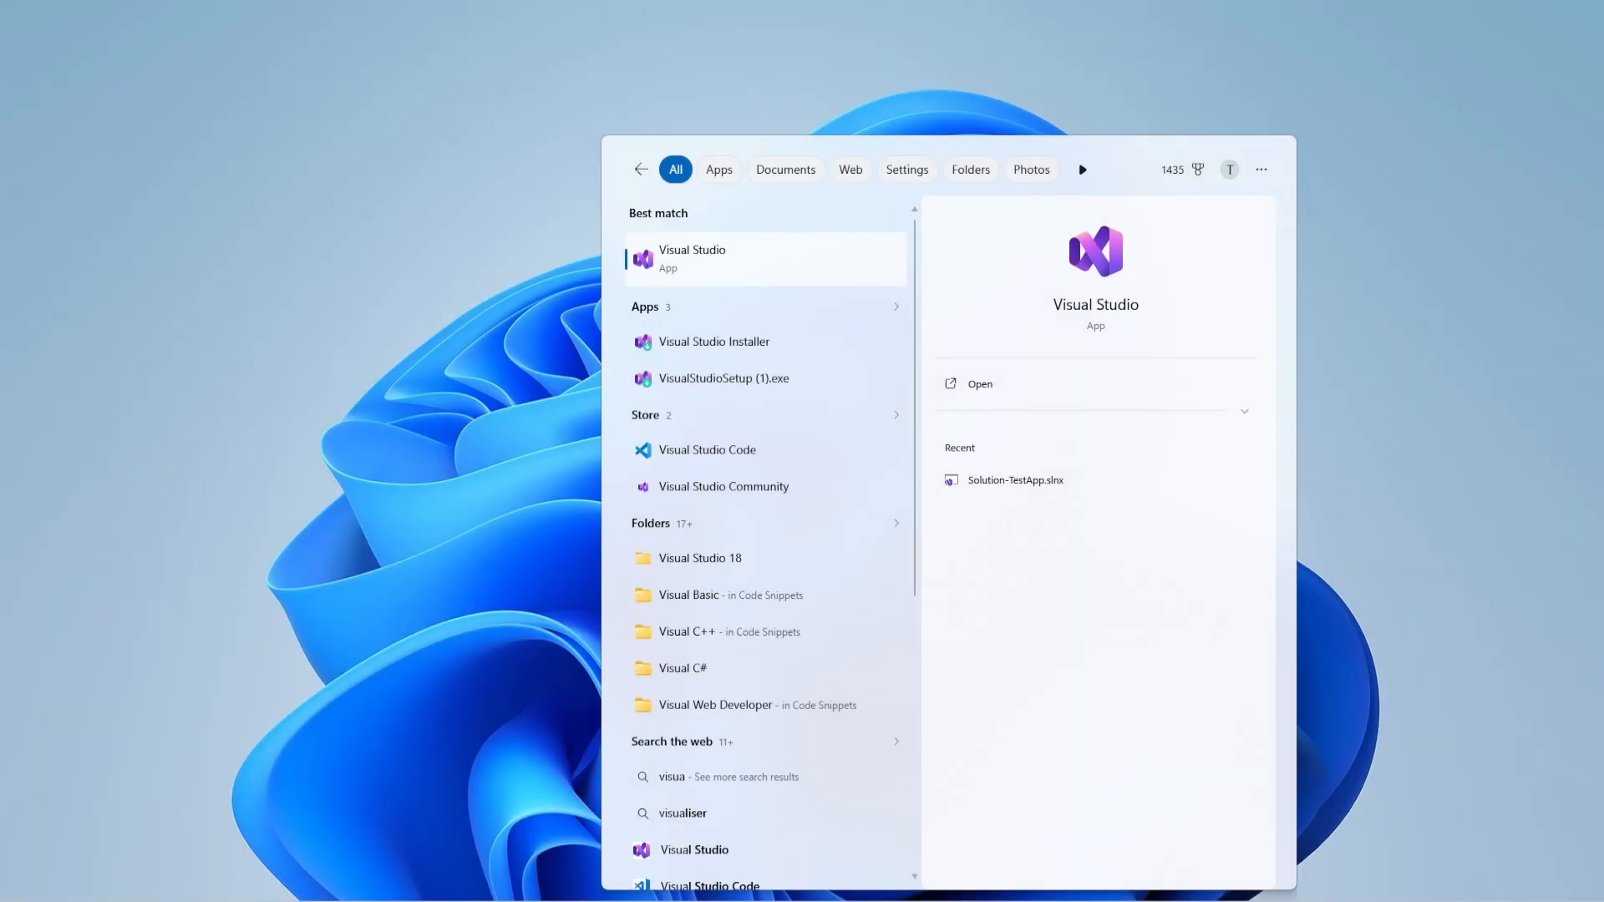
key(Return)
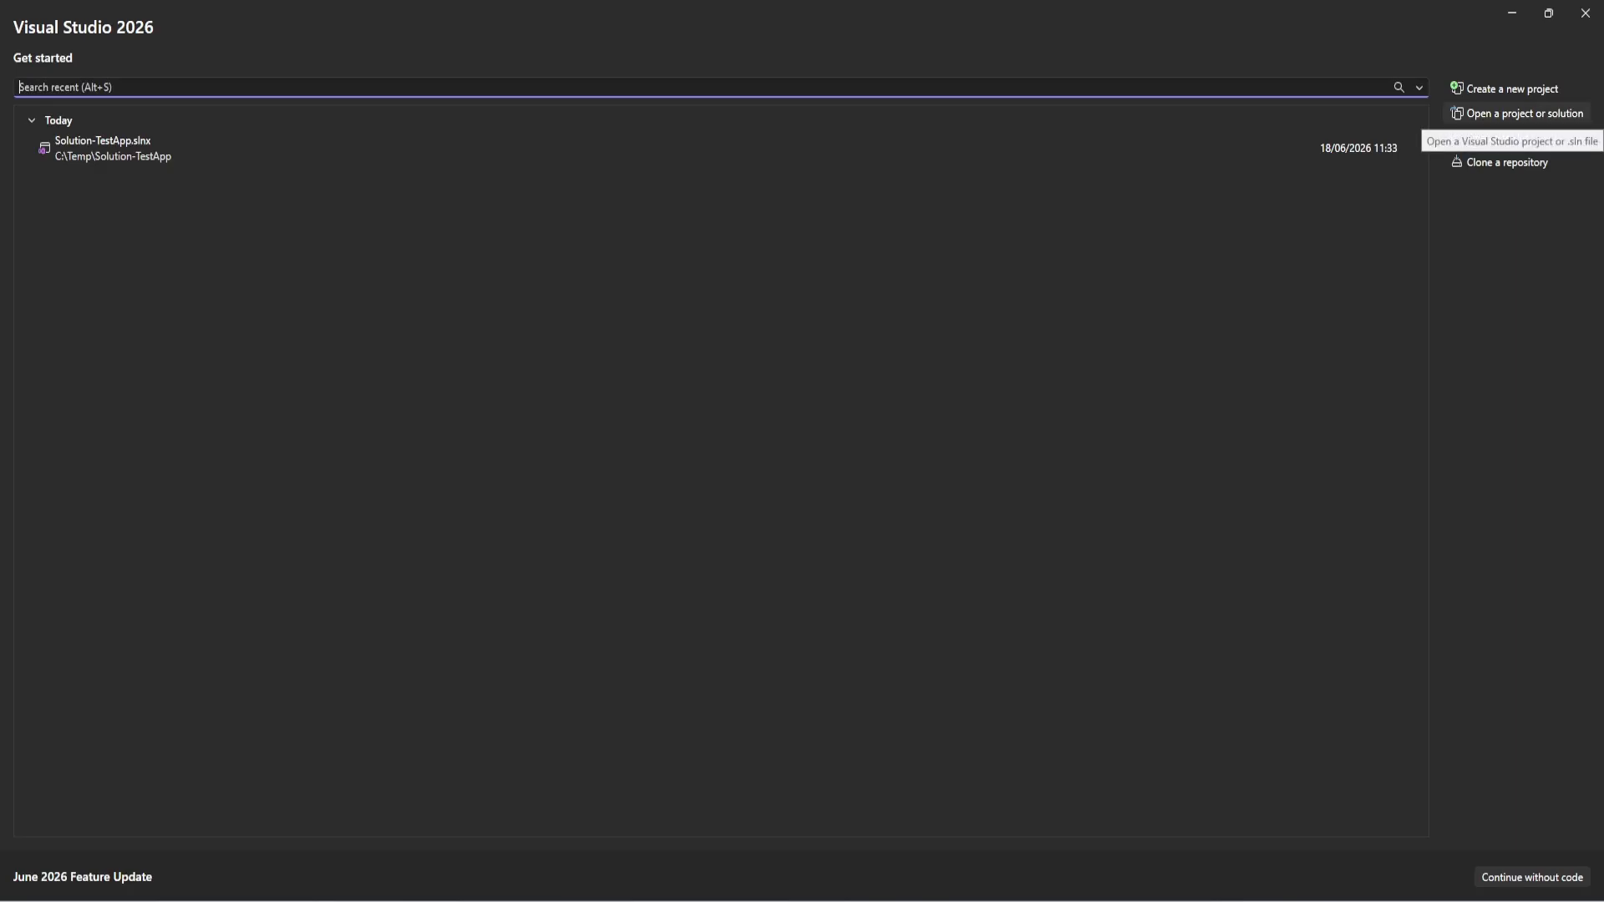
Open Solution-TestApp.slnx as an existing solution from C:\Temp\Solution-TestApp, looking into its TestApp subfolder on the way
click(1525, 113)
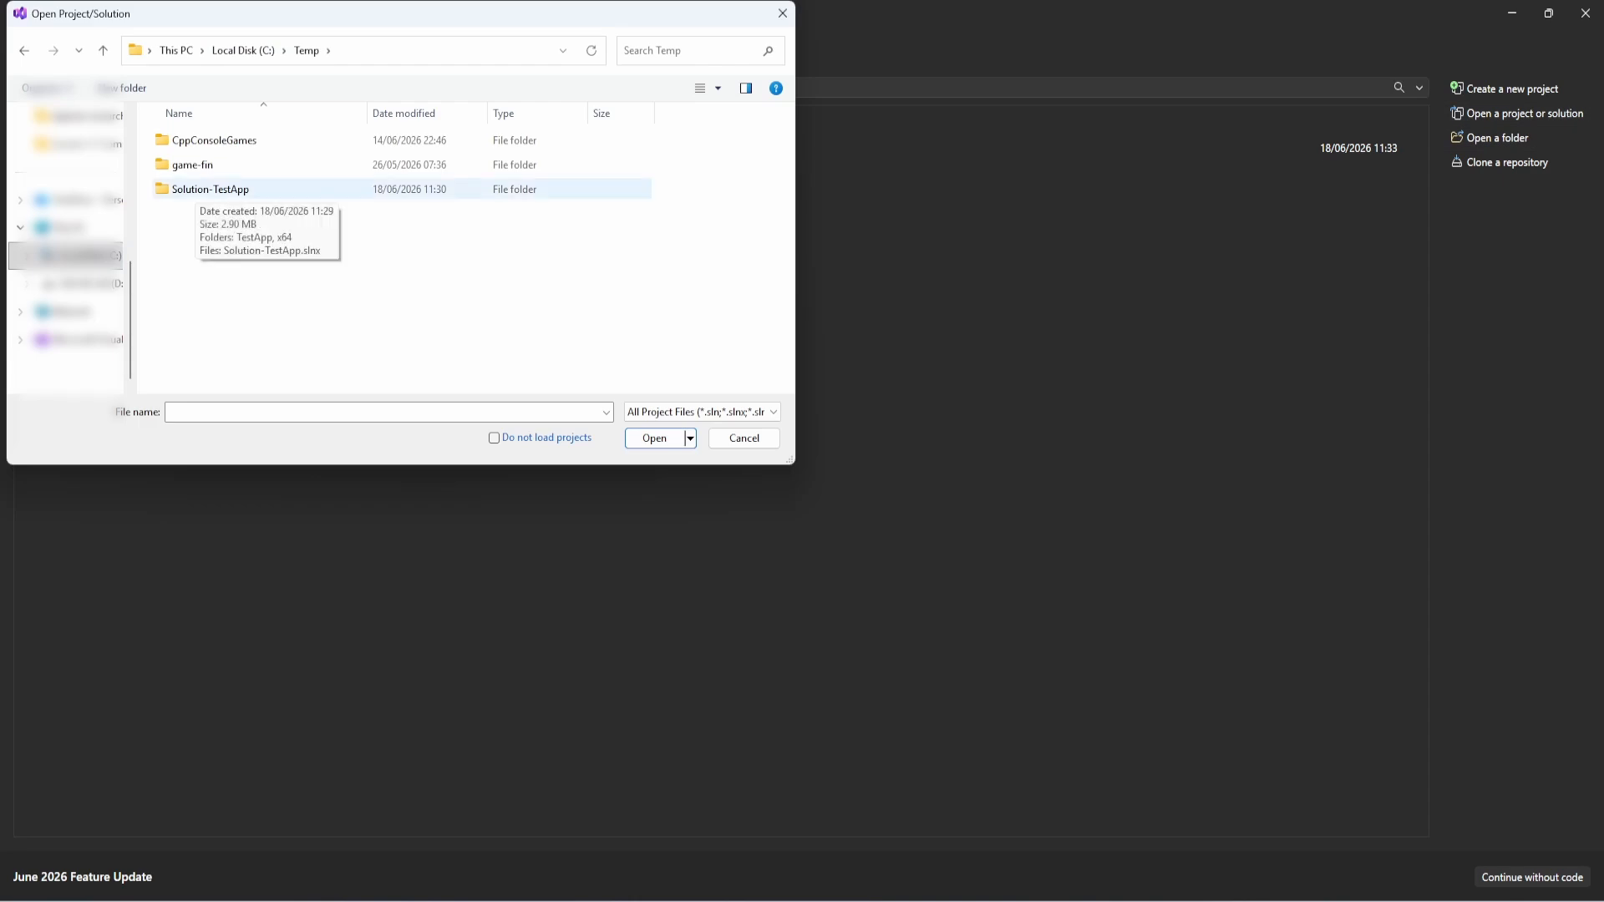
double_click(201, 189)
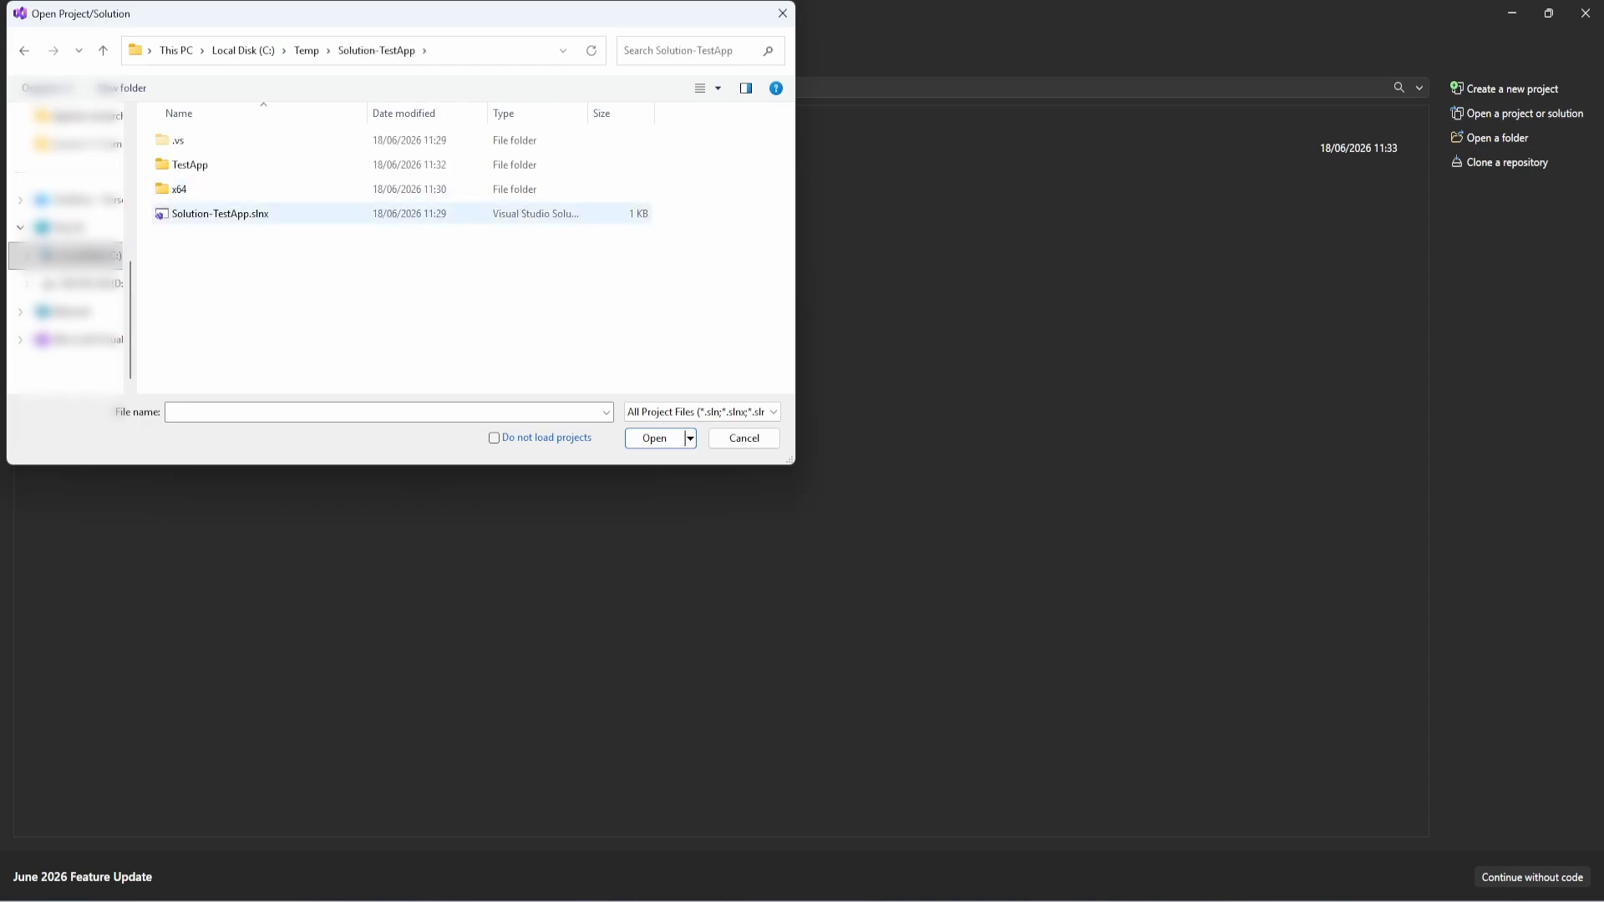
double_click(191, 165)
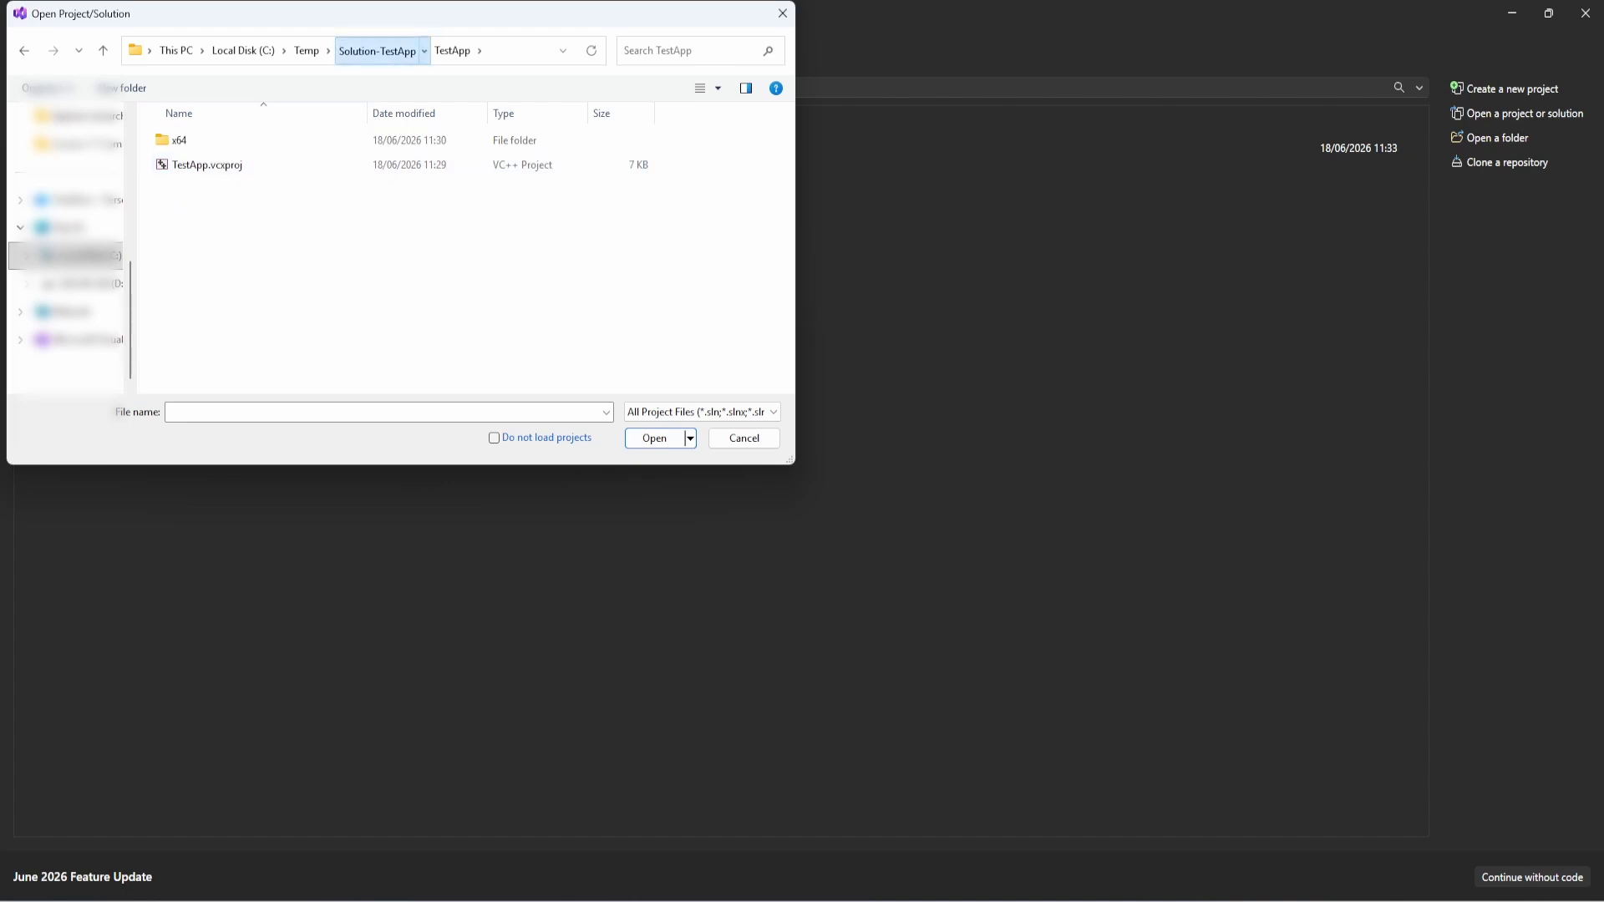
click(376, 50)
click(159, 214)
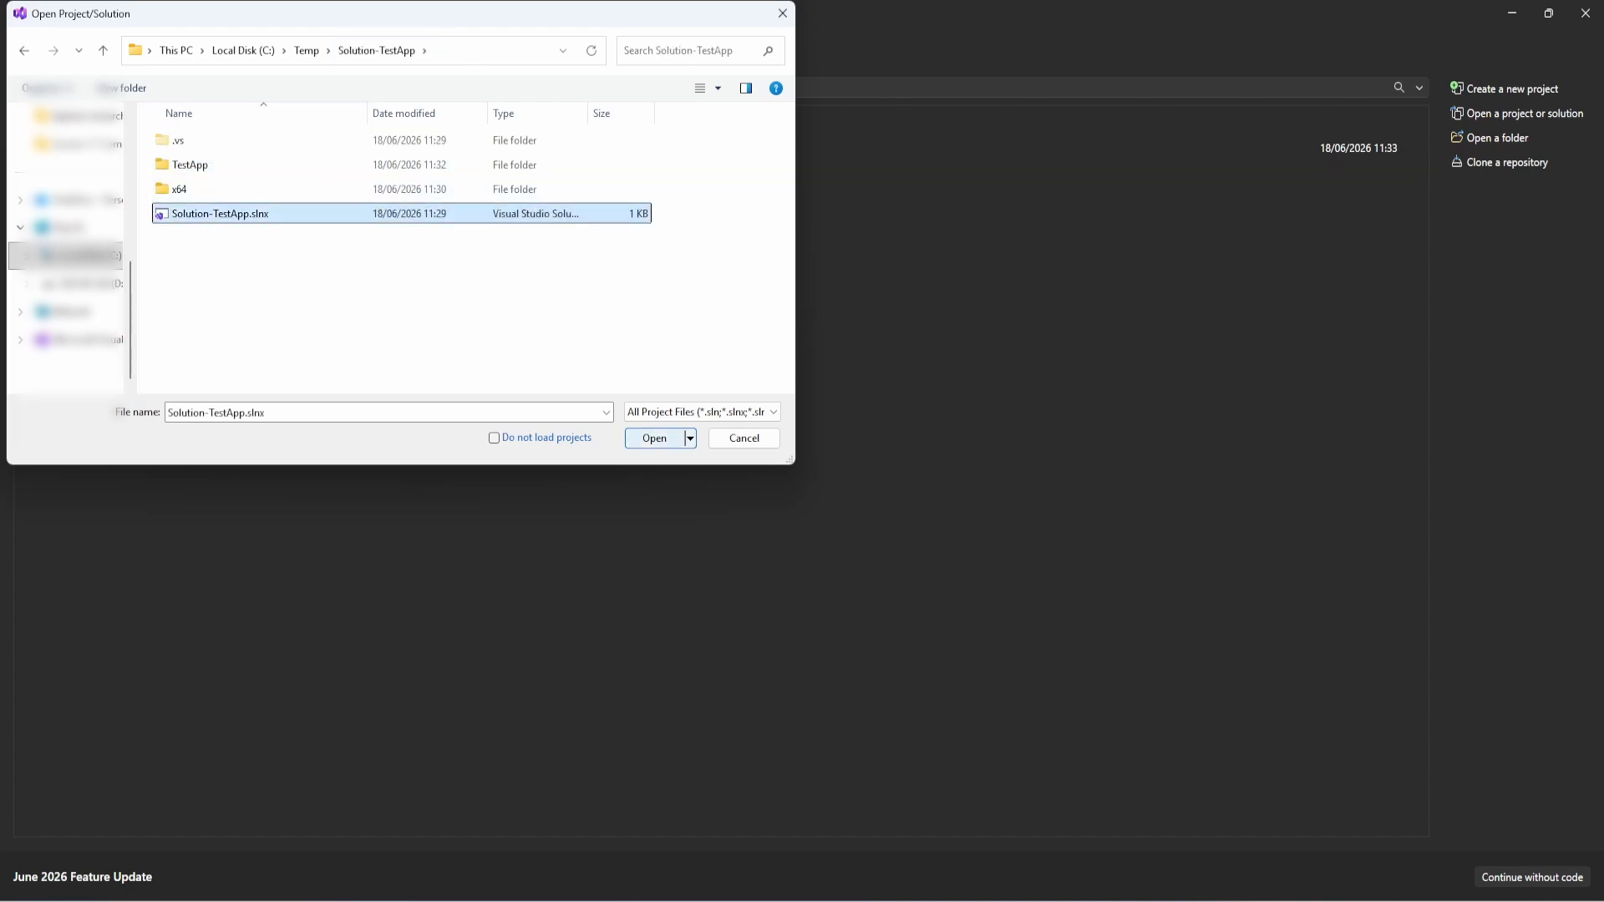
click(654, 438)
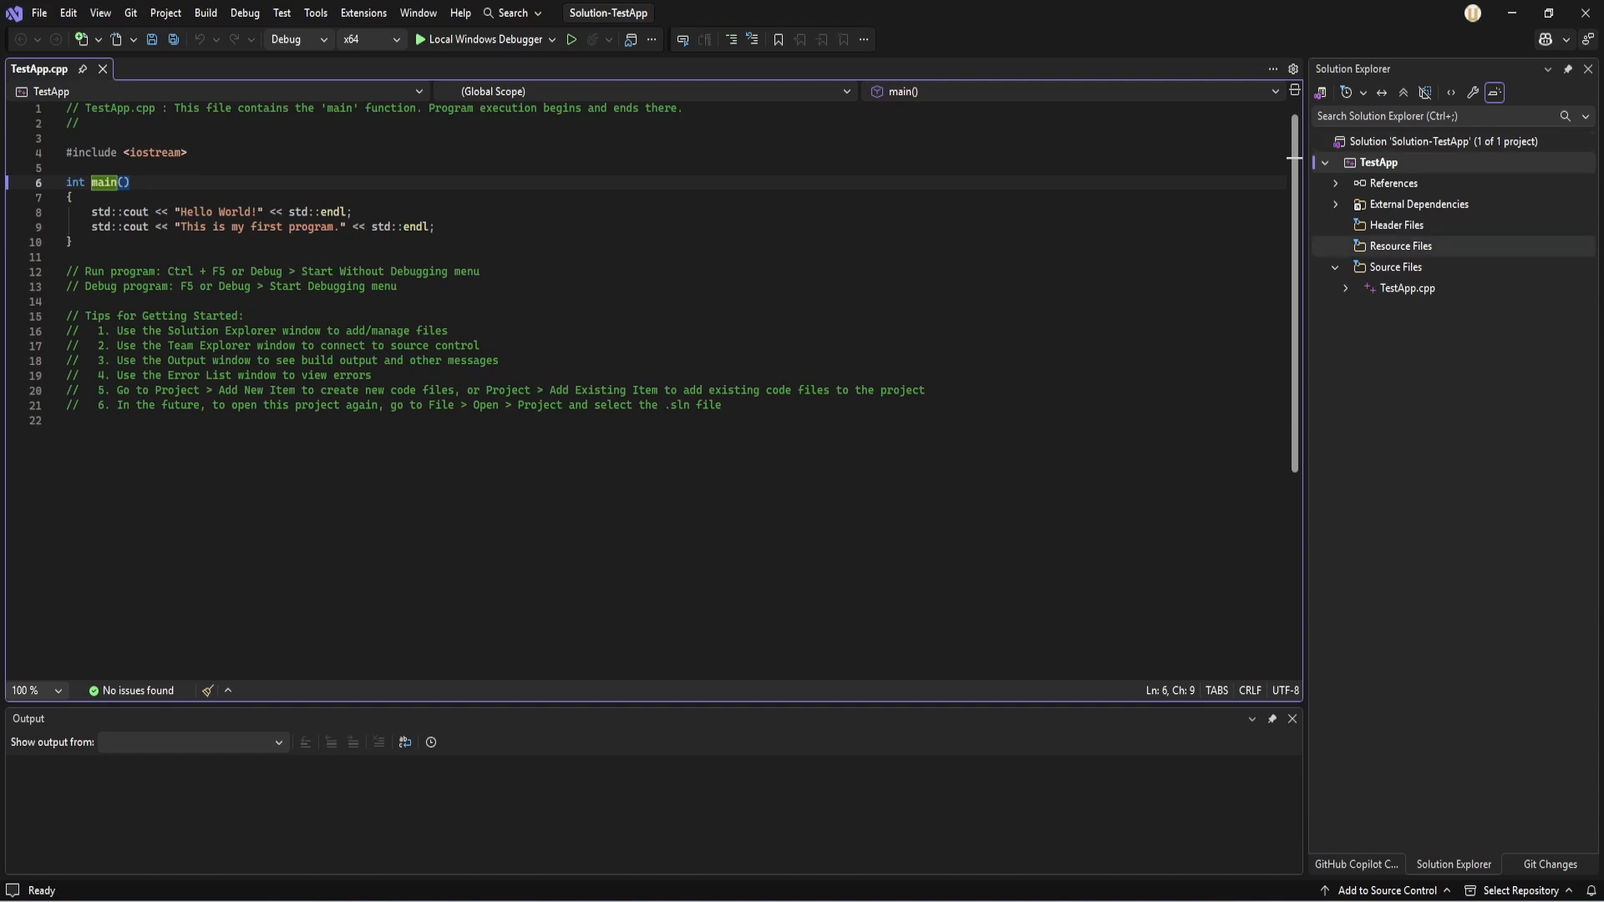
Run TestApp without debugging and close its console window
click(572, 39)
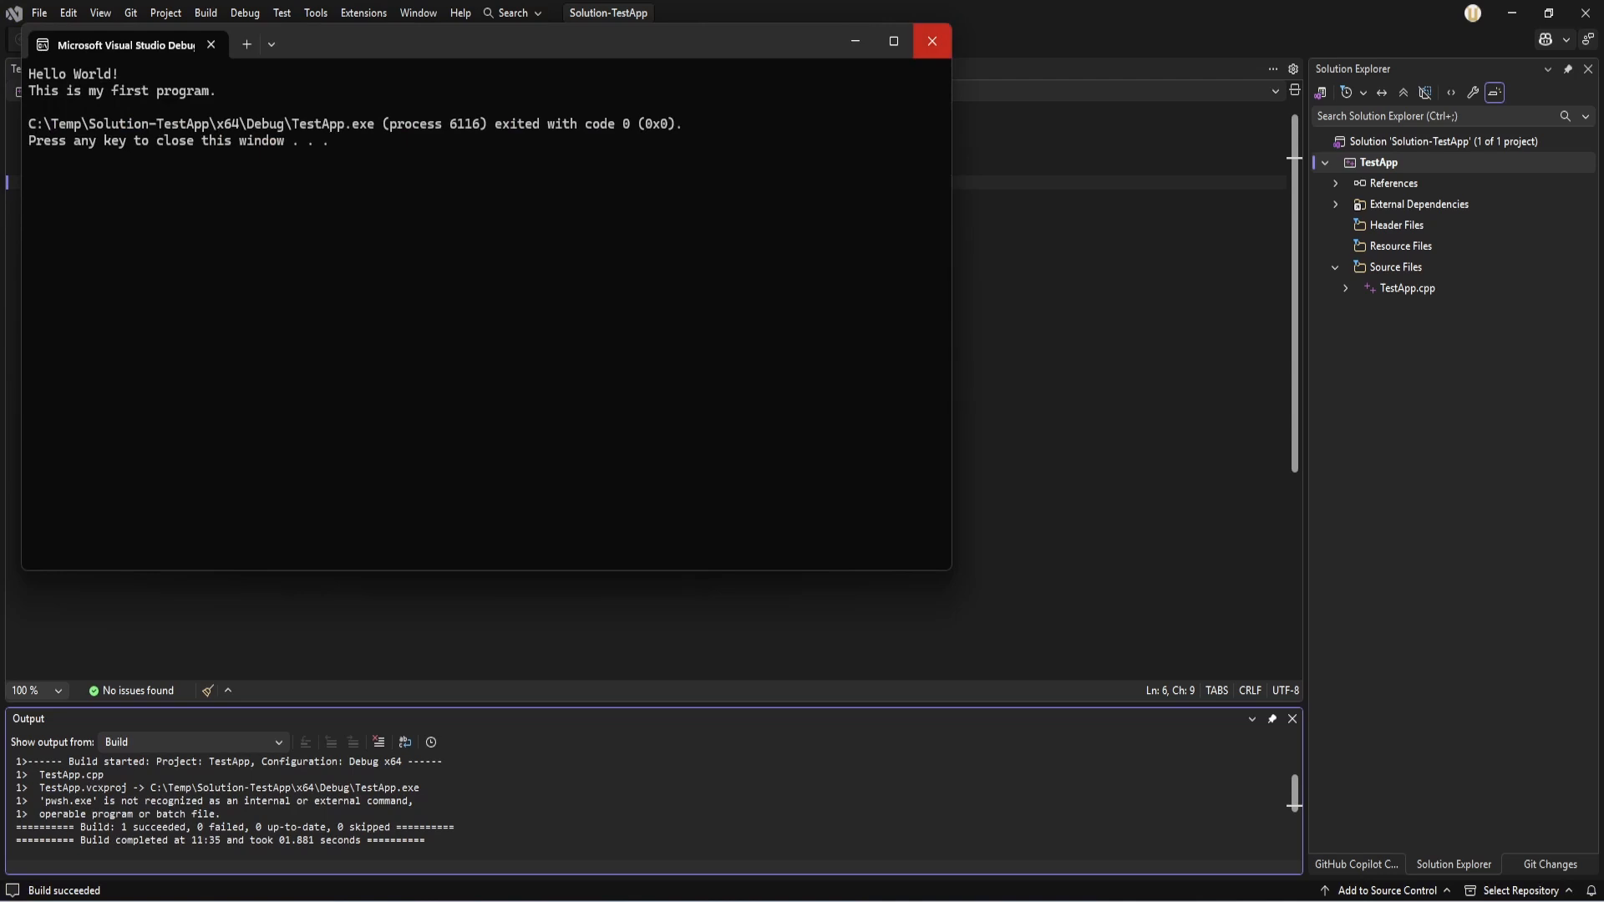
click(932, 41)
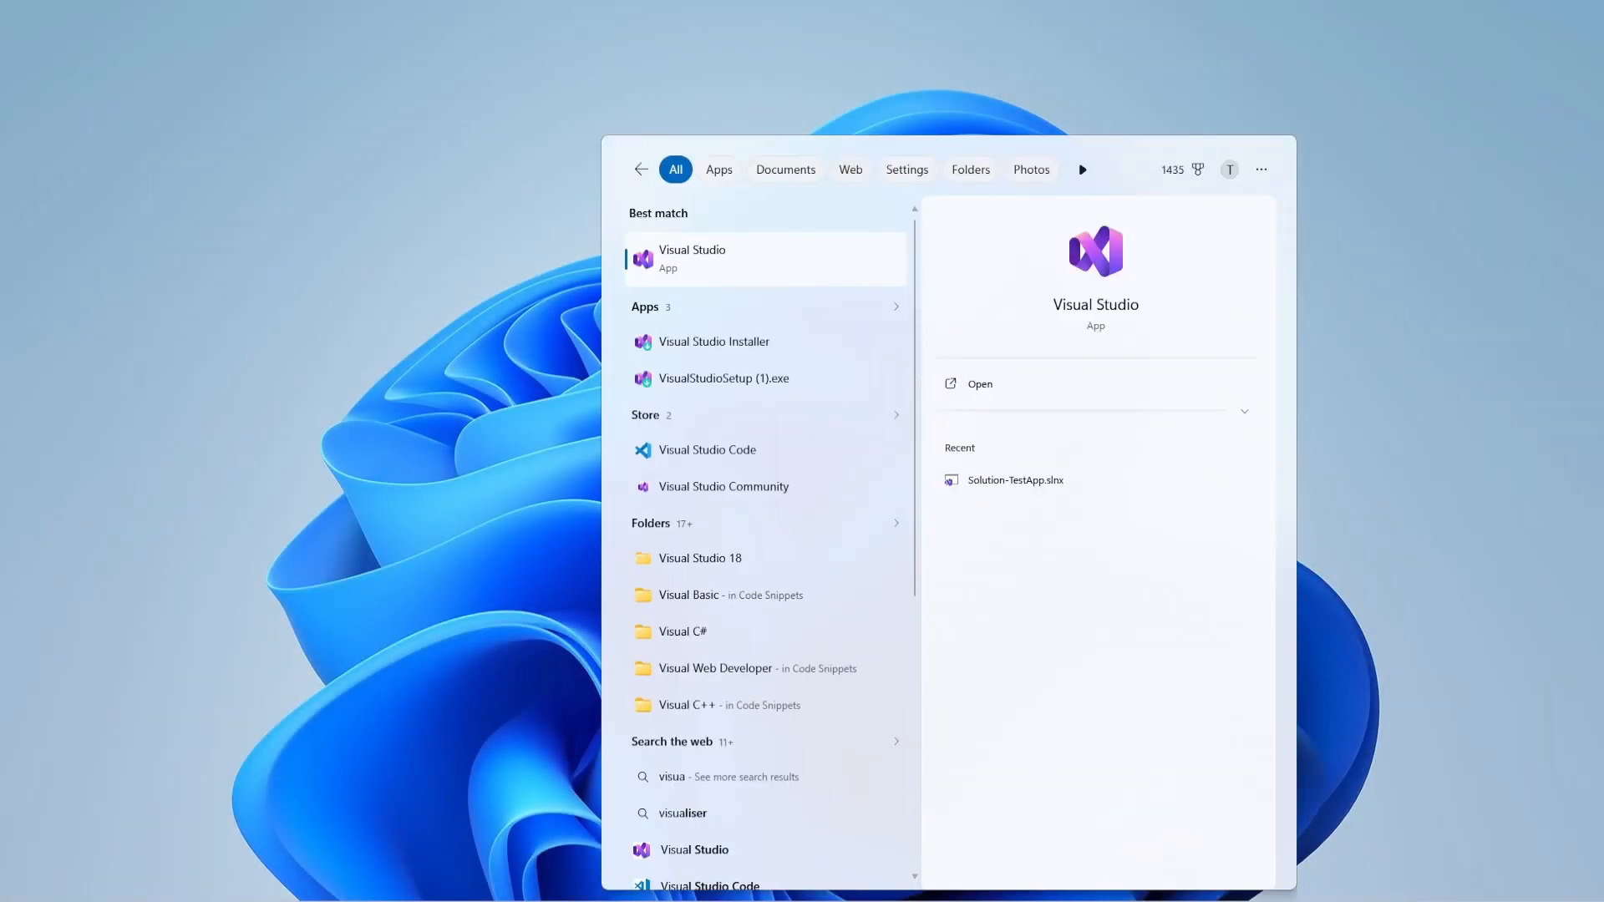
Relaunch Visual Studio, open the folder C:\Temp\Solution-TestApp, and load Solution-TestApp.slnx from its folder view
key(Return)
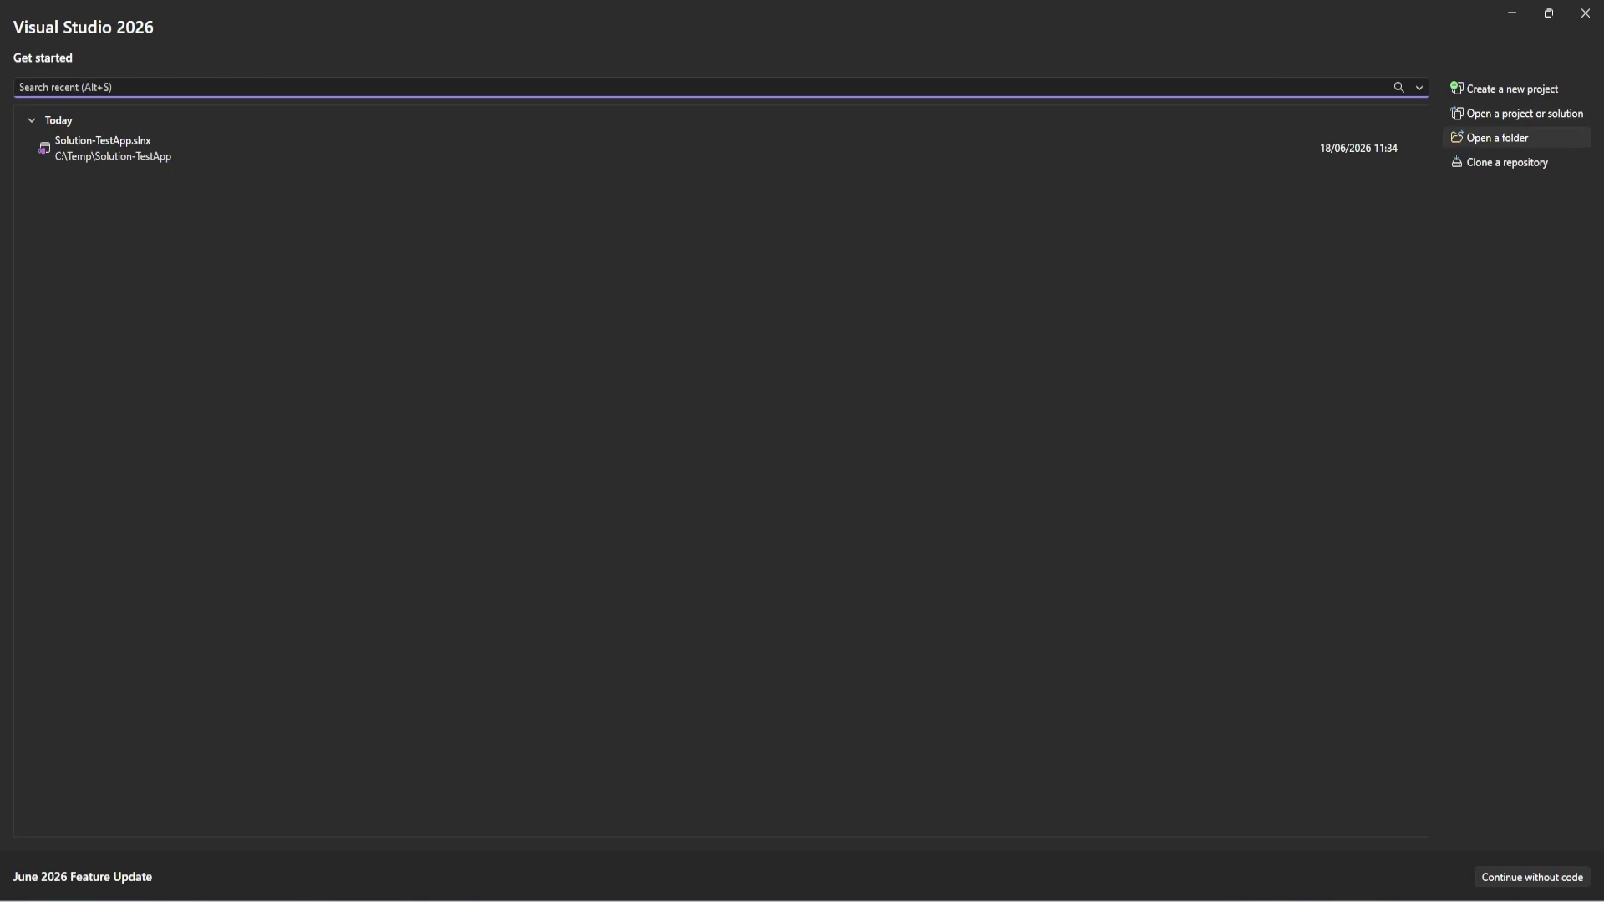
click(1497, 138)
double_click(184, 360)
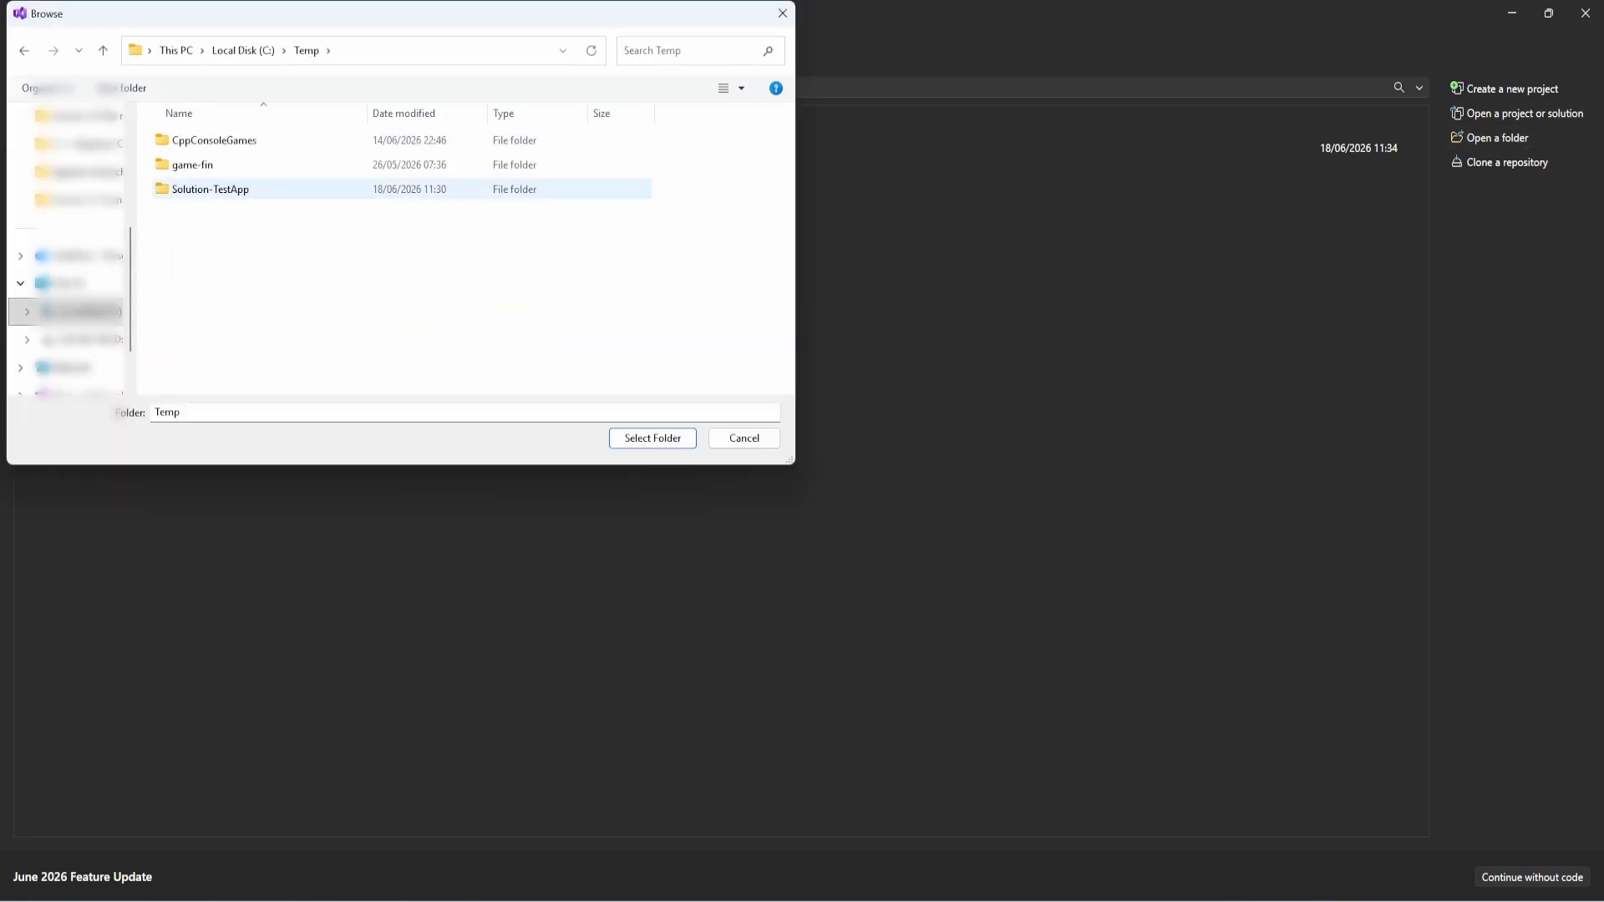
click(210, 191)
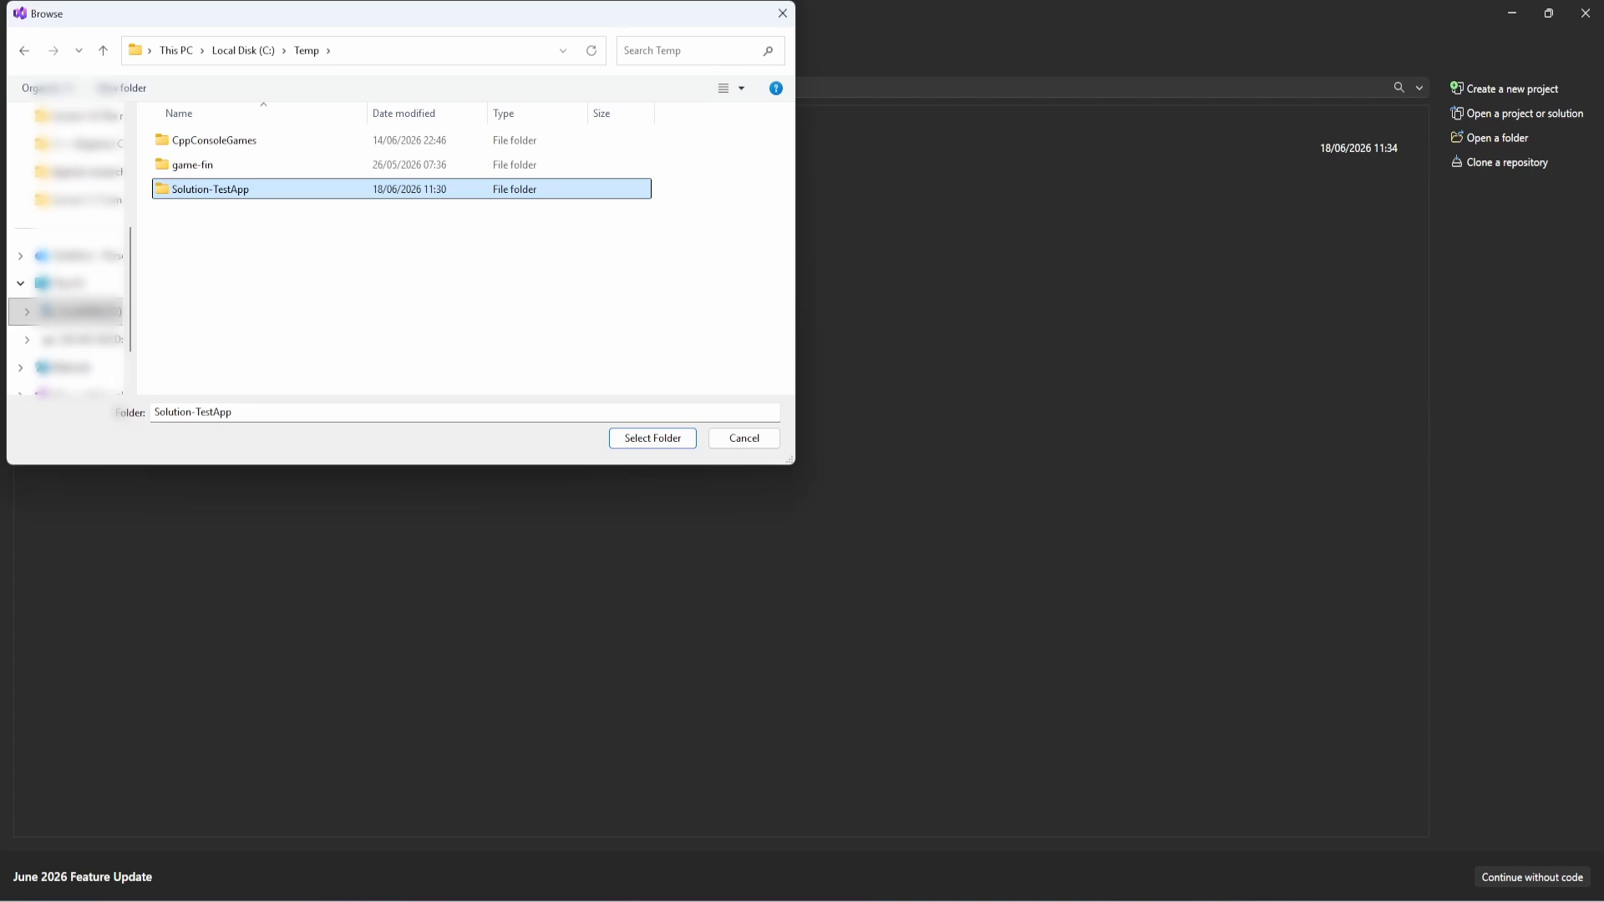
key(Return)
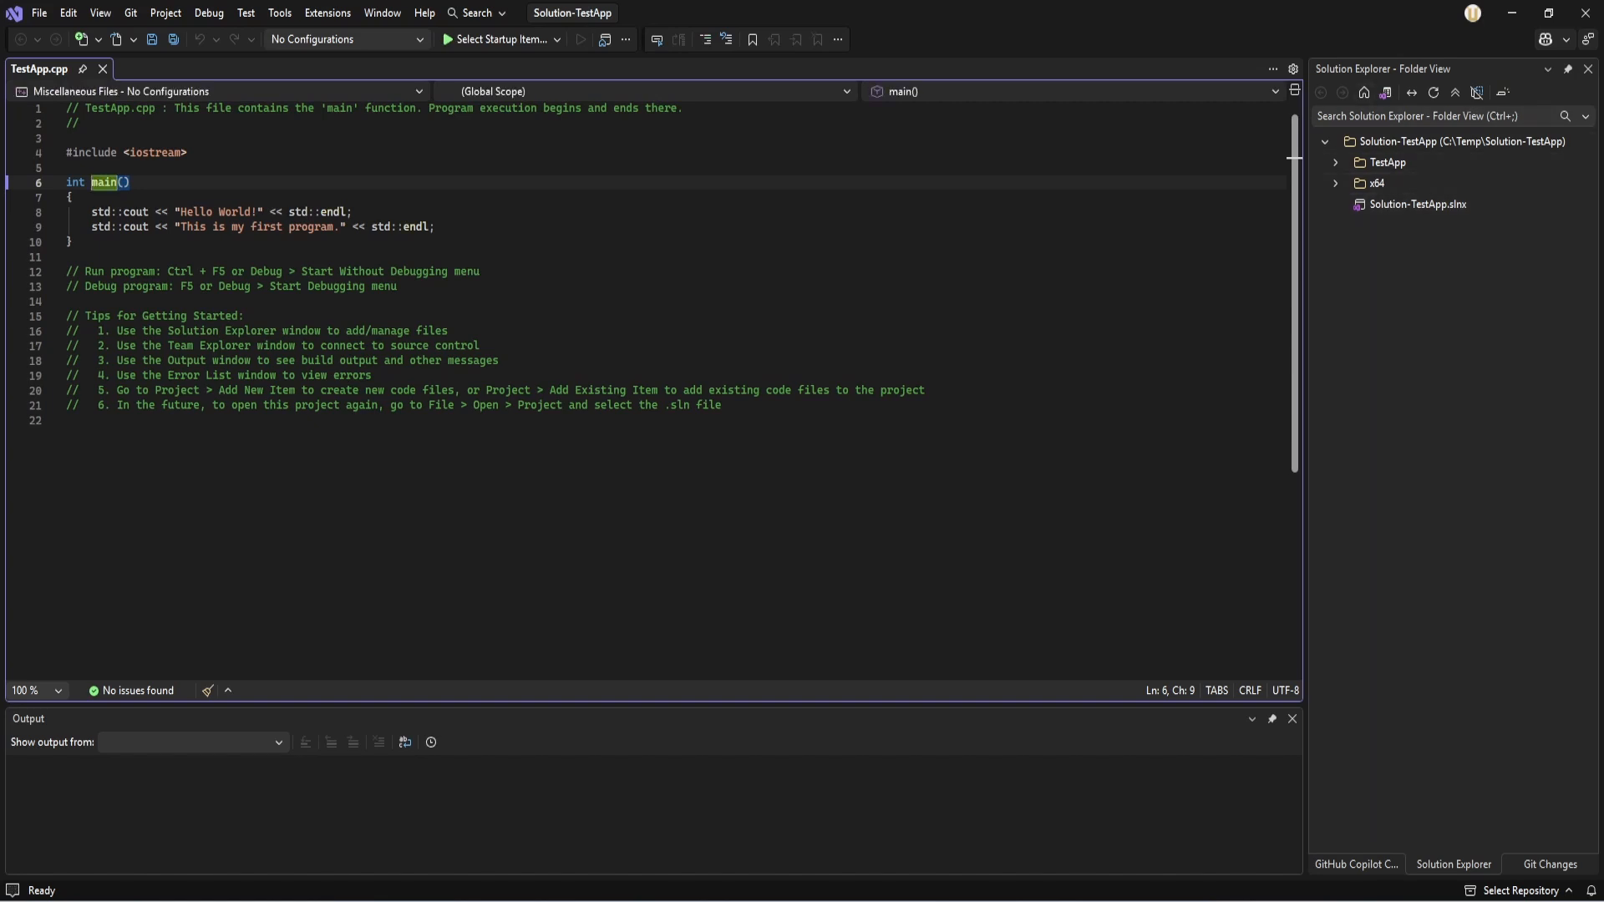
double_click(1418, 205)
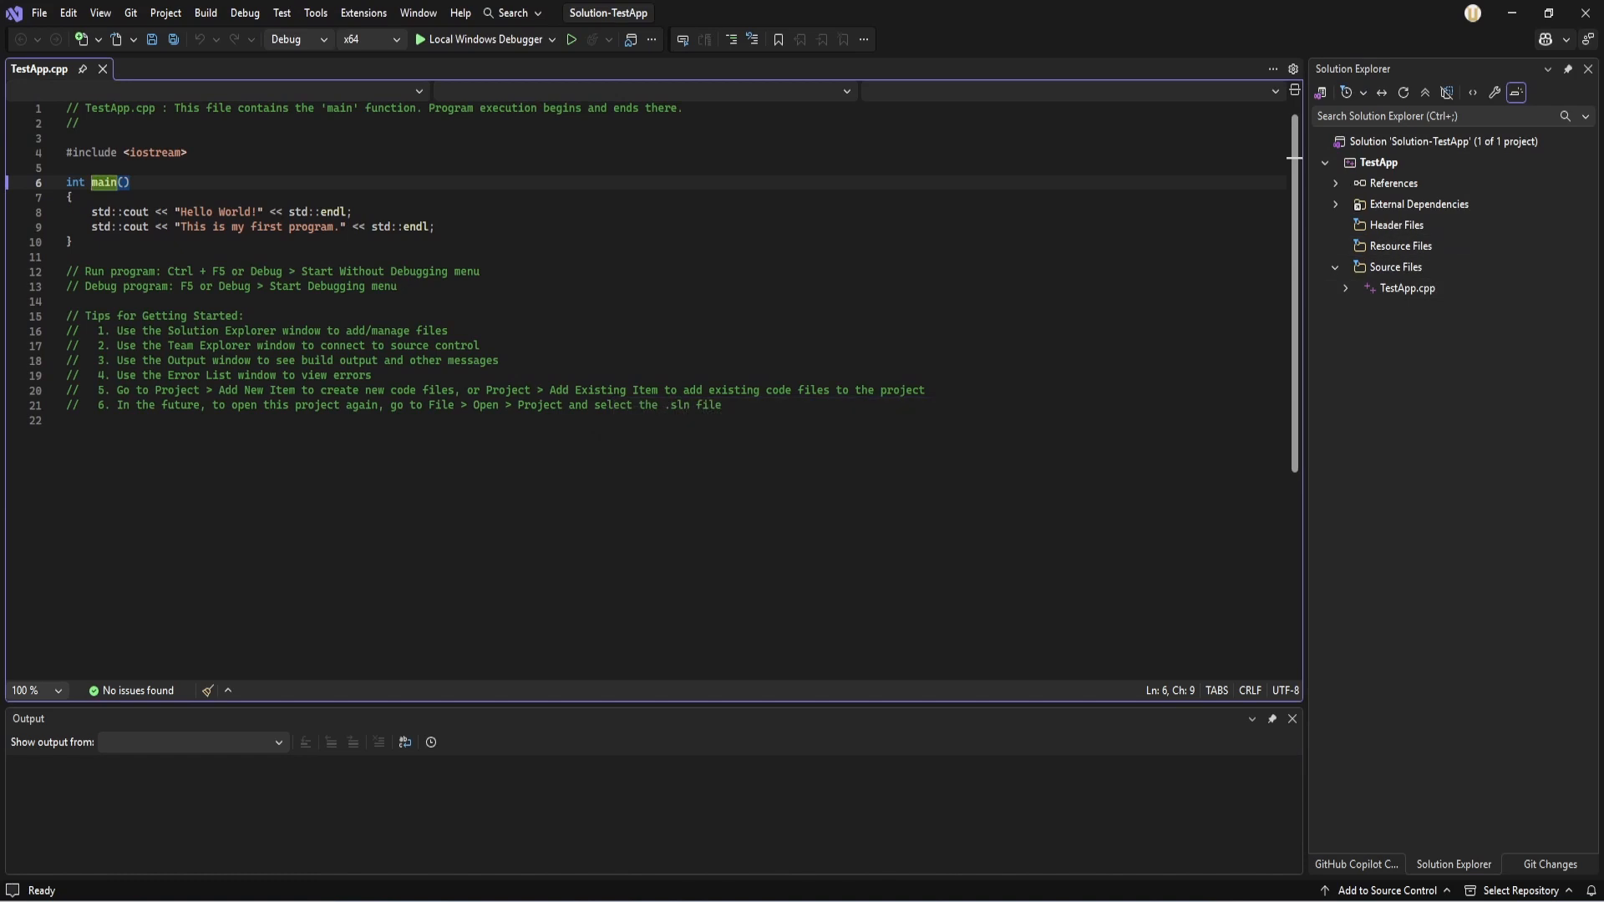